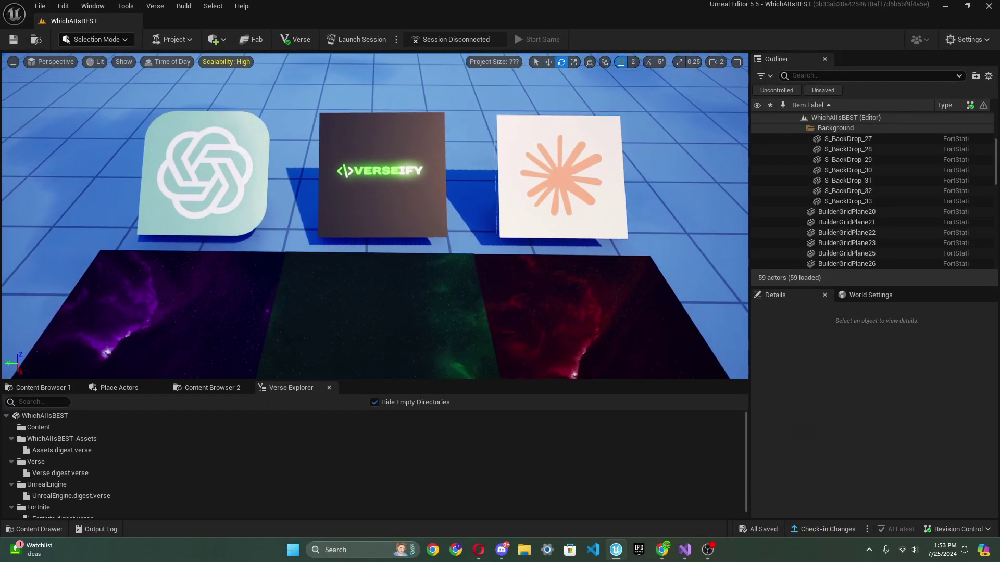
{"action": "scroll", "coordinate": [425, 209], "scroll_direction": "down", "scroll_amount": 5}
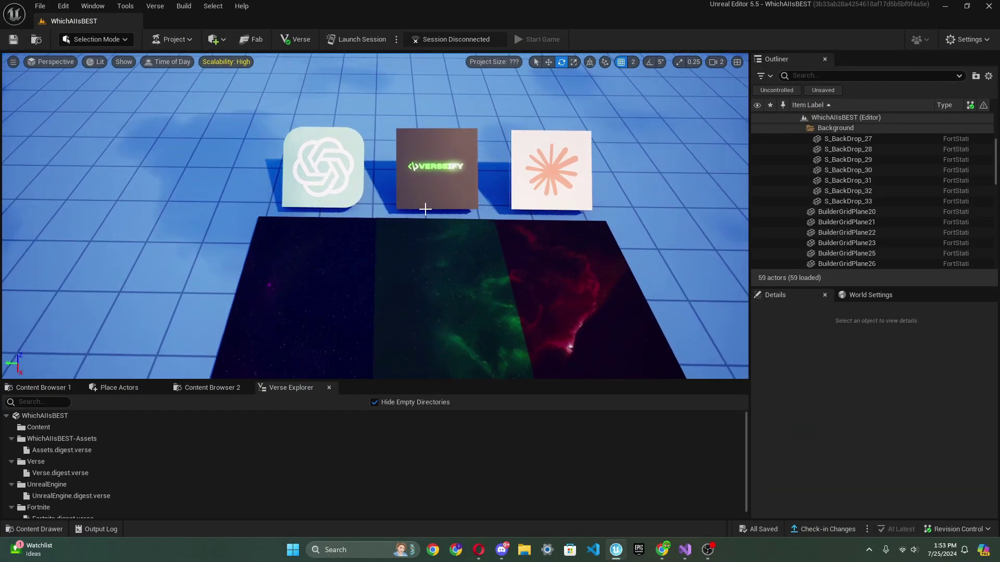
{"action": "key", "text": "w"}
{"action": "key", "text": "a"}
{"action": "right_click_drag", "start_coordinate": [500, 265], "coordinate": [499, 253]}
{"action": "left_click_drag", "start_coordinate": [490, 218], "coordinate": [485, 206]}
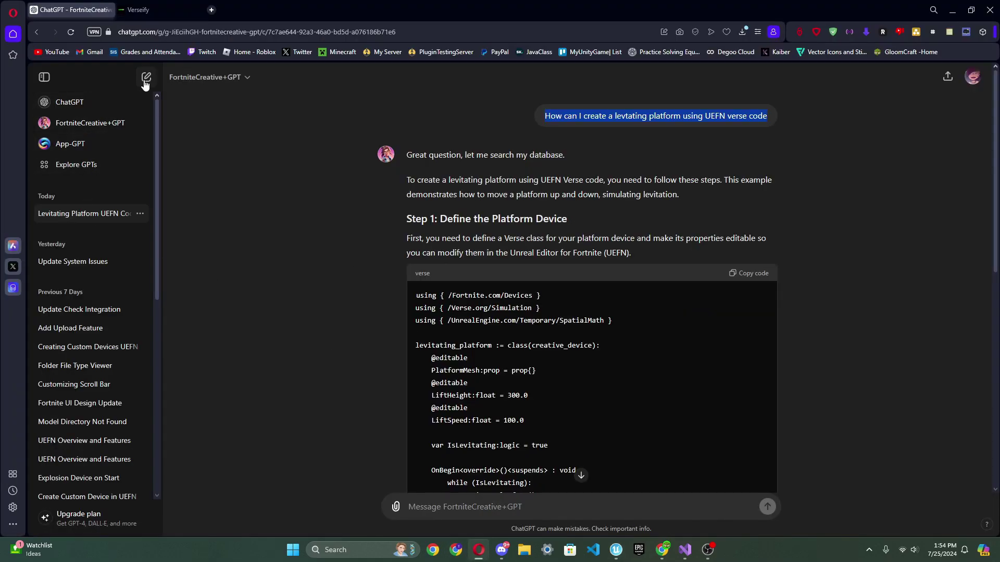
Start a new FortniteCreative+GPT chat and ask how to create a pet verse device in UEFN.
{"action": "left_click", "coordinate": [146, 81]}
{"action": "left_click", "coordinate": [128, 124]}
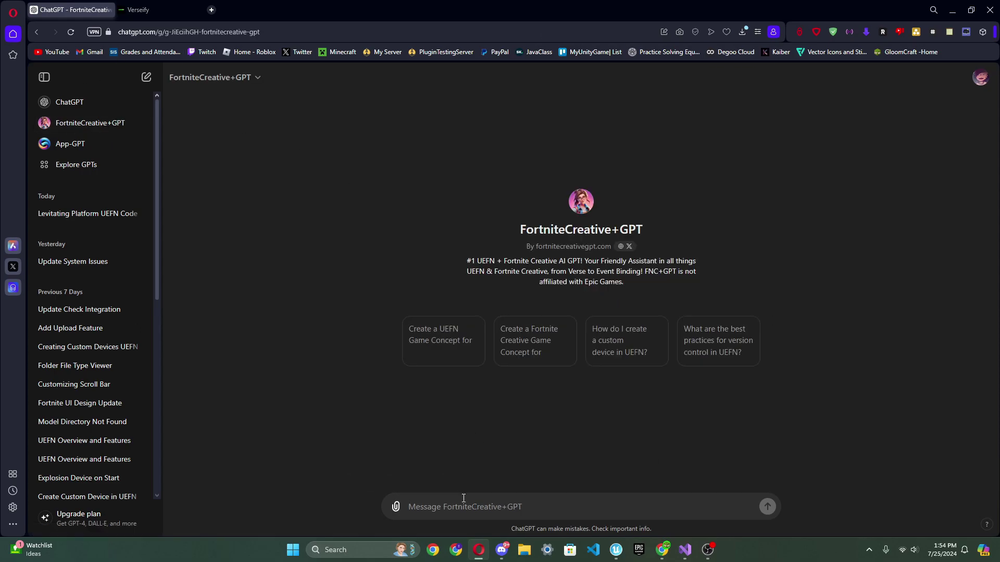
{"action": "type", "text": "How can I craet"}
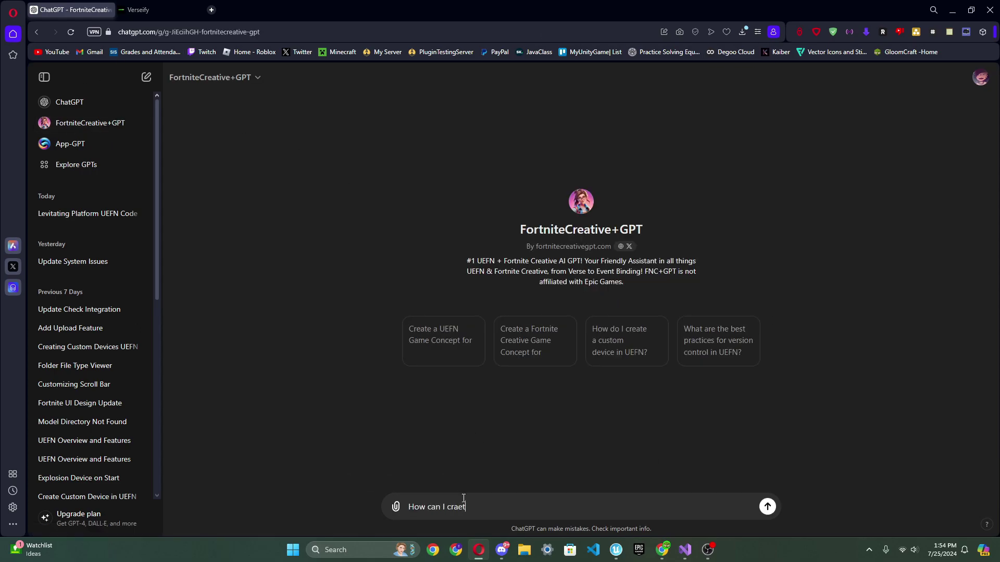
{"action": "type", "text": "e a pet verse device in UEFN"}
{"action": "key", "text": "Return"}
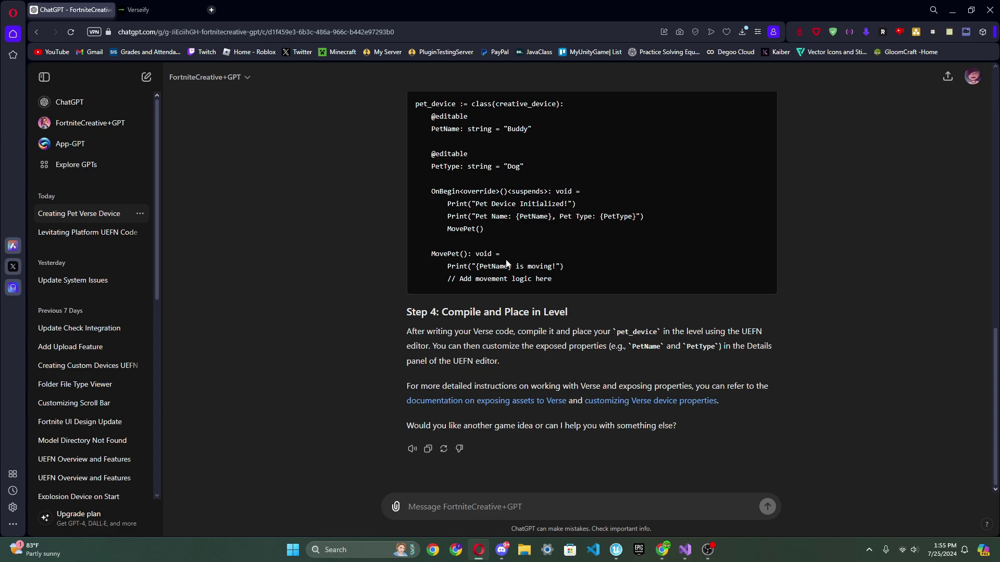
Ask FortniteCreative+GPT in the same chat to create the movement logic missing from the pet device code.
{"action": "left_click_drag", "start_coordinate": [491, 287], "coordinate": [444, 280]}
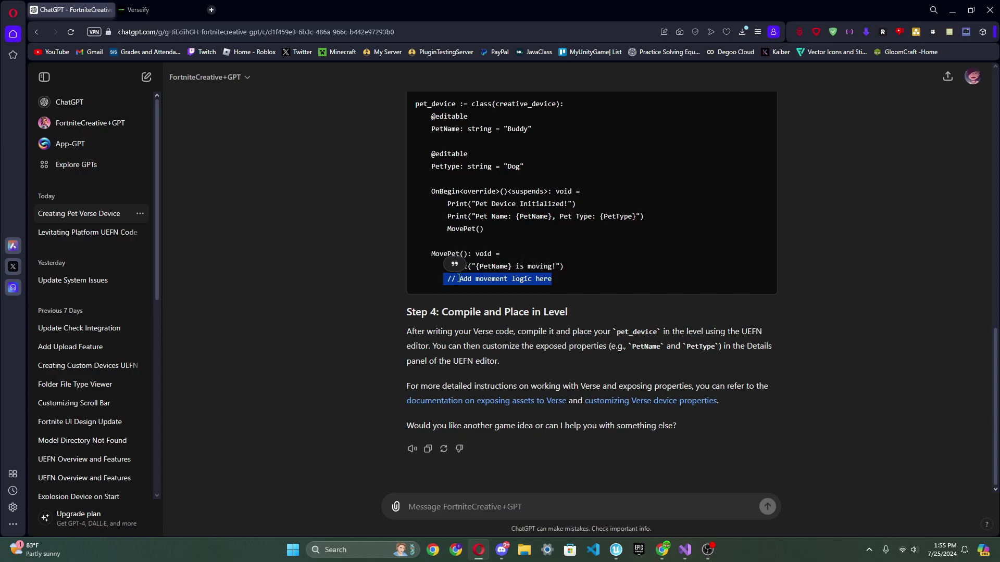
{"action": "left_click", "coordinate": [460, 280]}
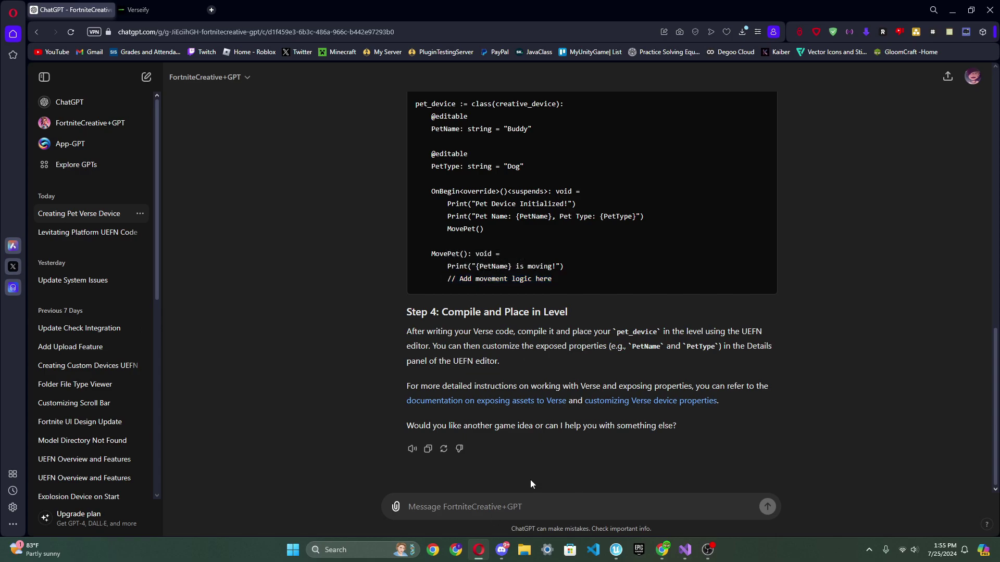
{"action": "left_click", "coordinate": [532, 501]}
{"action": "type", "text": "Can you crerate"}
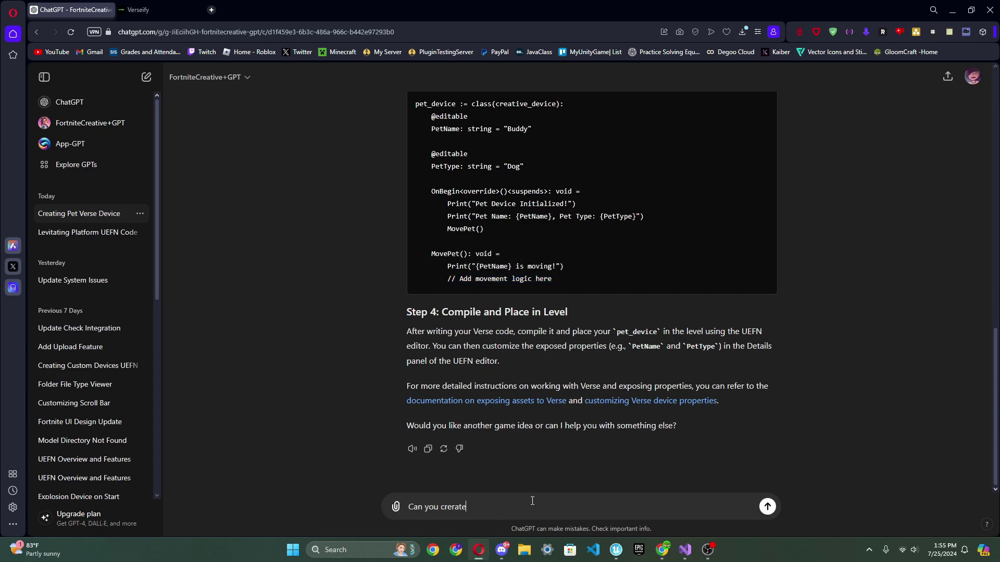
{"action": "type", "text": " me the movement logic"}
{"action": "key", "text": "Return"}
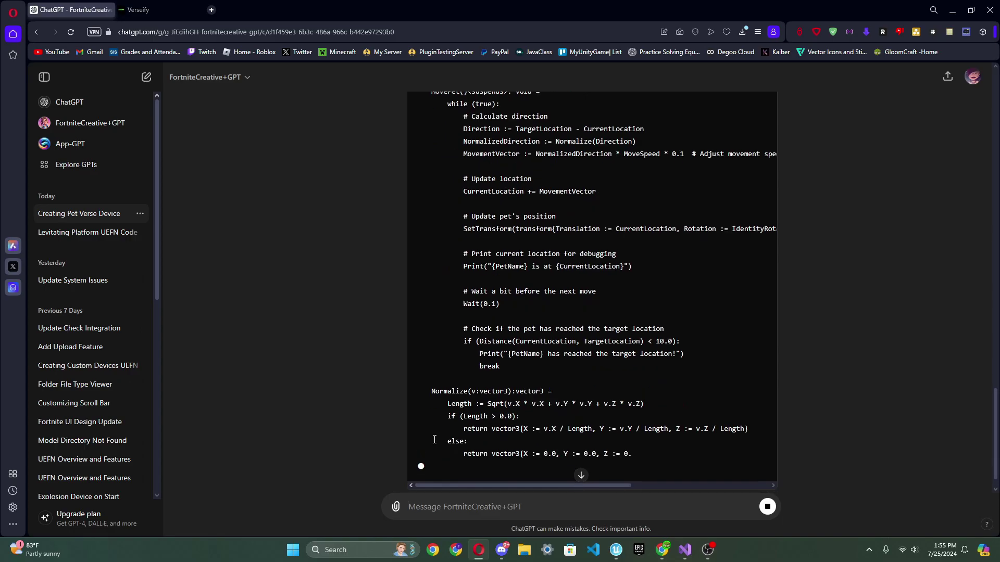
Copy the generated Verse code containing the pet's movement logic and switch to Unreal Editor.
{"action": "scroll", "coordinate": [739, 303], "scroll_direction": "up", "scroll_amount": 10}
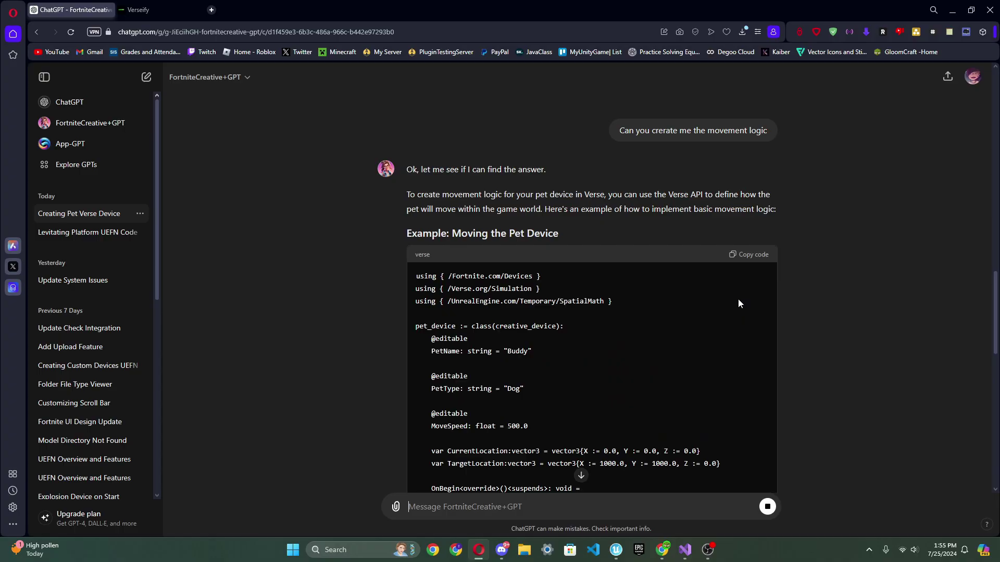
{"action": "left_click", "coordinate": [748, 257]}
{"action": "left_click", "coordinate": [616, 550]}
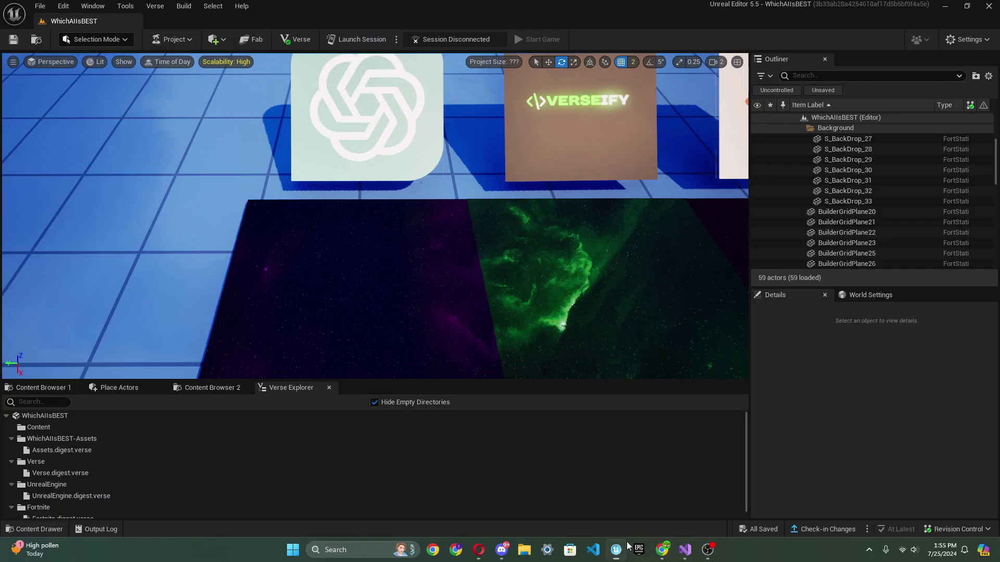
Create a Verse Device script named PetSystemMoveDevice in the WhichAIIsBEST project.
{"action": "right_click", "coordinate": [109, 420]}
{"action": "left_click", "coordinate": [134, 436]}
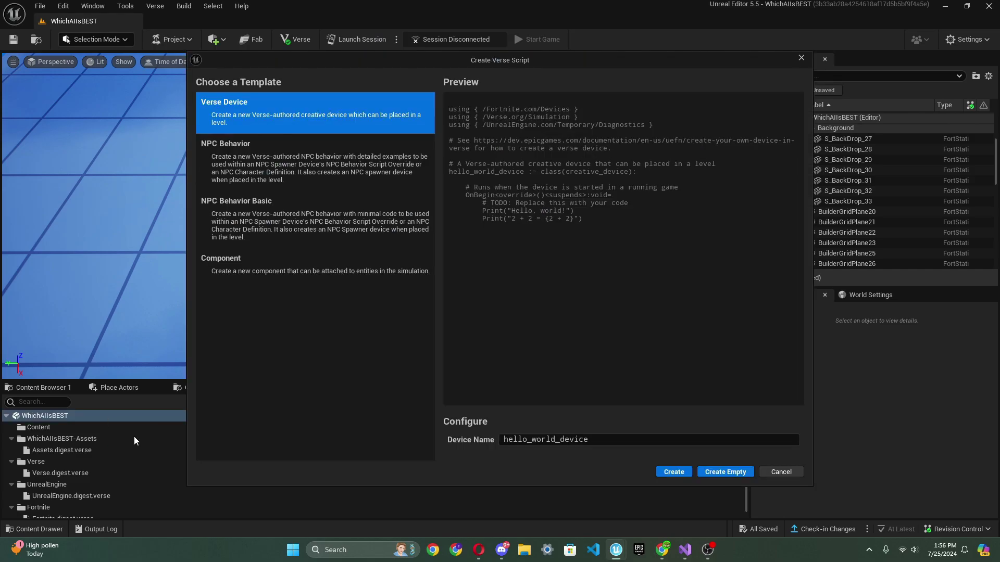
{"action": "left_click_drag", "start_coordinate": [597, 436], "coordinate": [432, 429]}
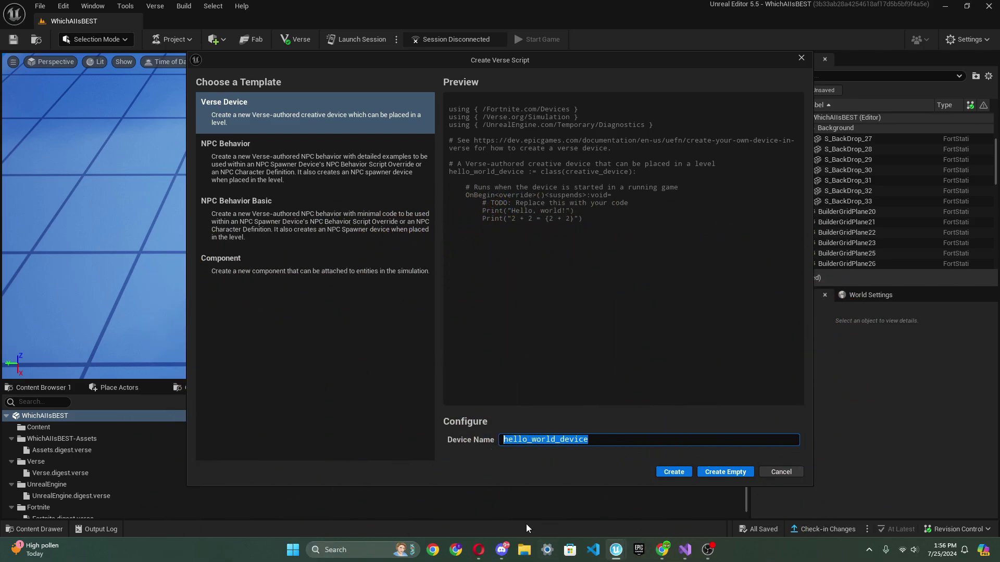
{"action": "key", "text": "BackSpace"}
{"action": "type", "text": "P0e"}
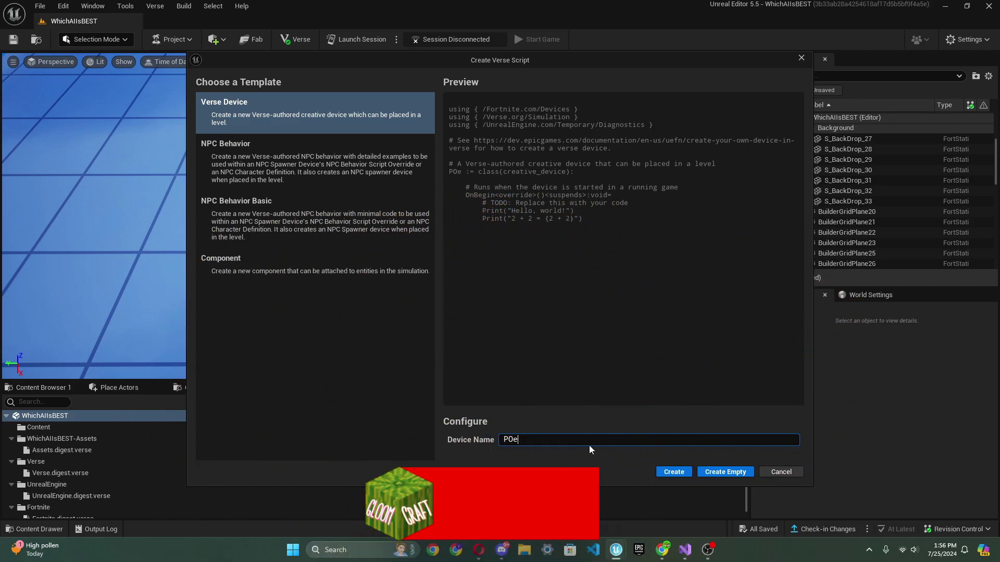
{"action": "key", "text": "BackSpace"}
{"action": "key", "text": "BackSpace"}
{"action": "type", "text": "etSystemMov"}
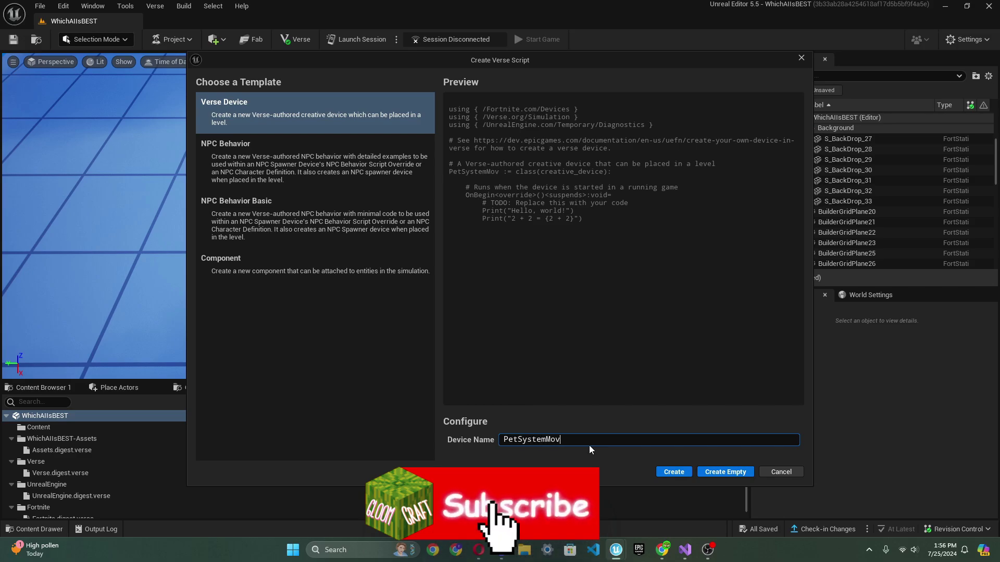
{"action": "type", "text": "eDevice"}
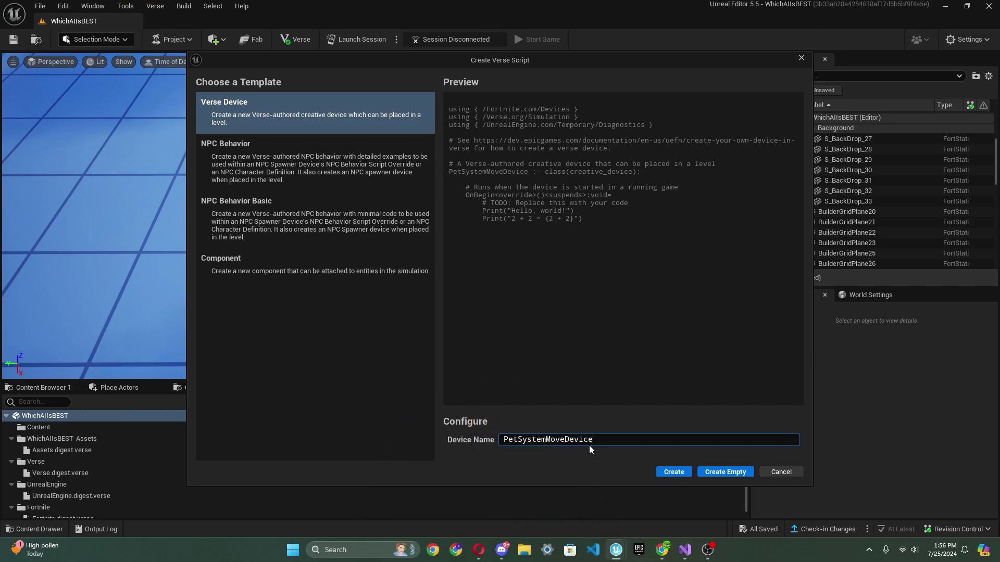
{"action": "left_click", "coordinate": [679, 471]}
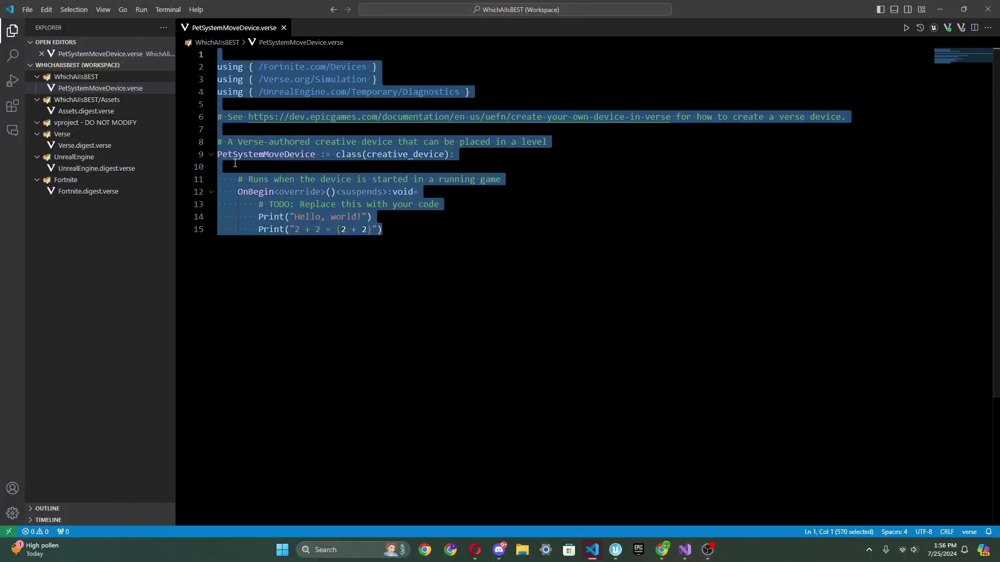
Replace the script's template code with the copied code and rename the pet_device class to PetSystemMoveDevice.
{"action": "key", "text": "ctrl+v"}
{"action": "scroll", "coordinate": [341, 215], "scroll_direction": "down", "scroll_amount": 2}
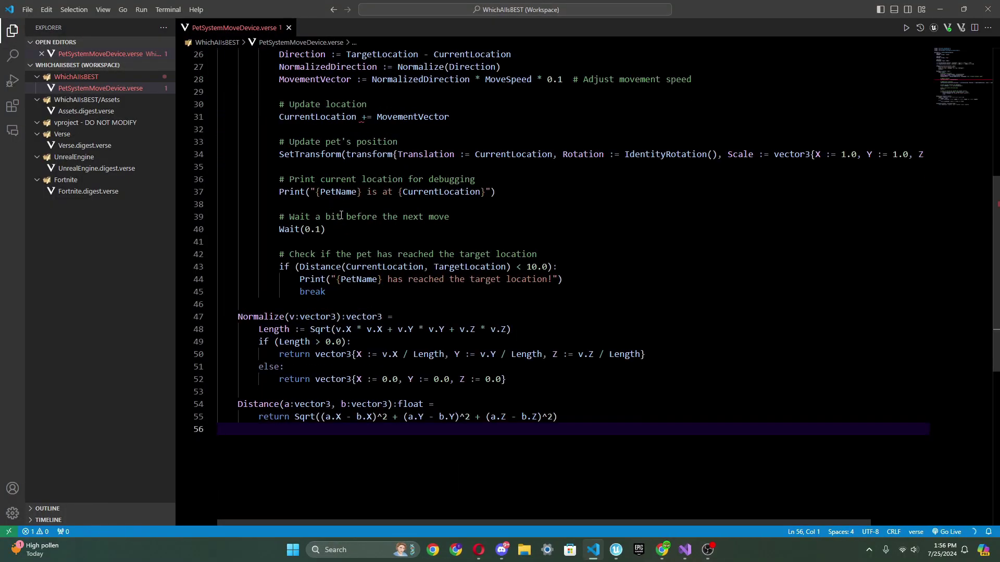
{"action": "scroll", "coordinate": [342, 215], "scroll_direction": "up", "scroll_amount": 5}
{"action": "scroll", "coordinate": [341, 215], "scroll_direction": "up", "scroll_amount": 5}
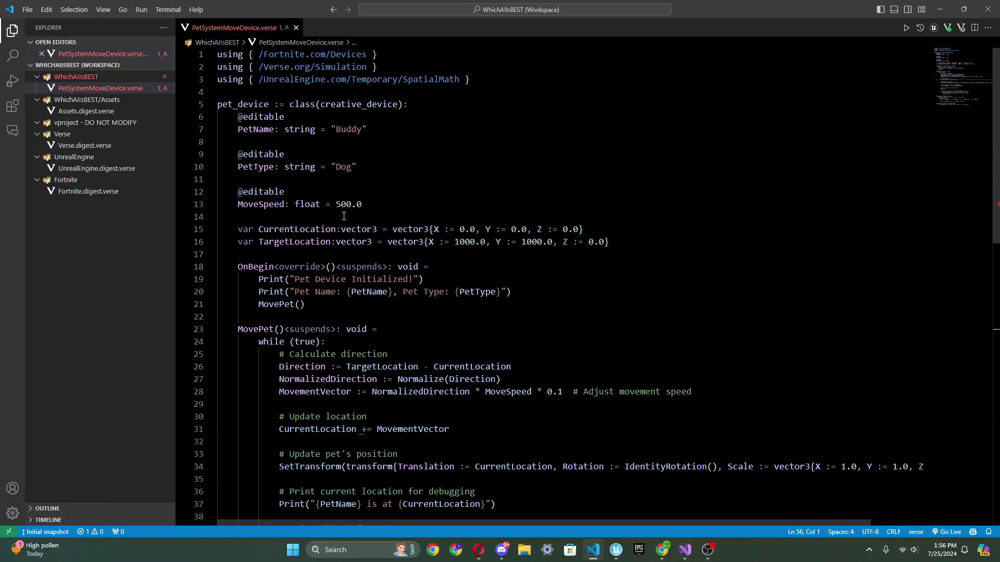
{"action": "right_click", "coordinate": [136, 91]}
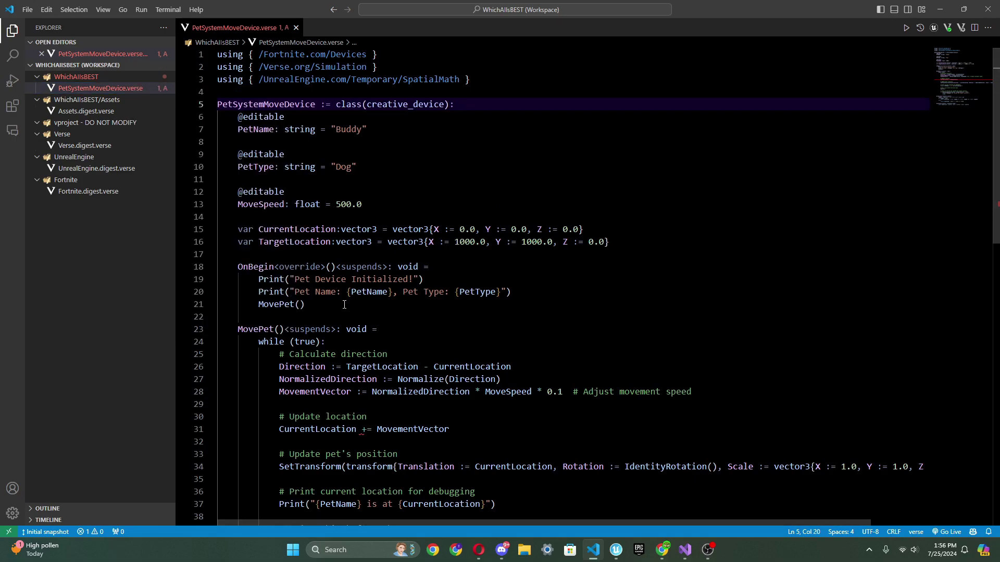
Insert the keyword set before CurrentLocation += MovementVector on line 31.
{"action": "scroll", "coordinate": [349, 294], "scroll_direction": "down", "scroll_amount": 3}
{"action": "mouse_move", "coordinate": [363, 327]}
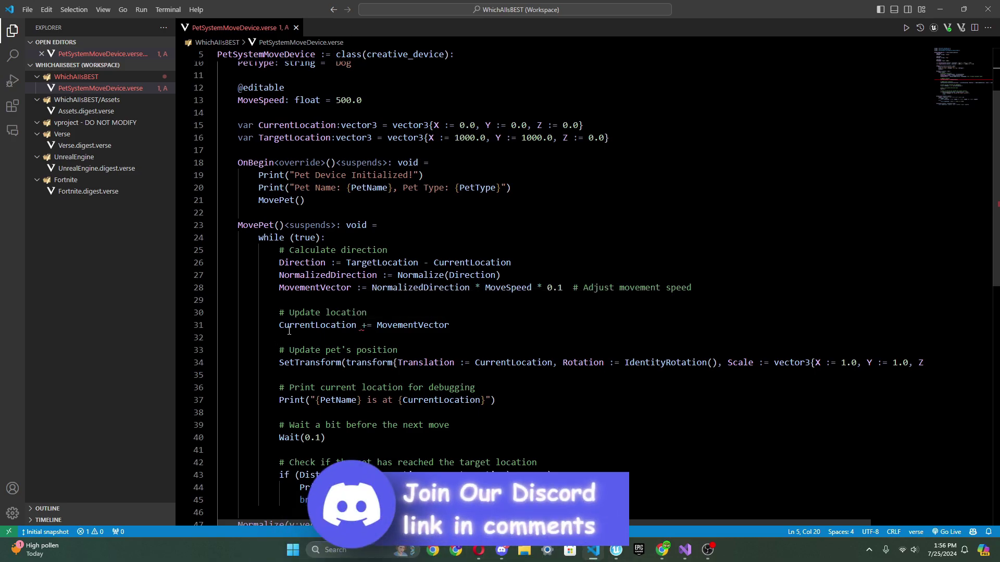
{"action": "scroll", "coordinate": [266, 335], "scroll_direction": "down", "scroll_amount": 4}
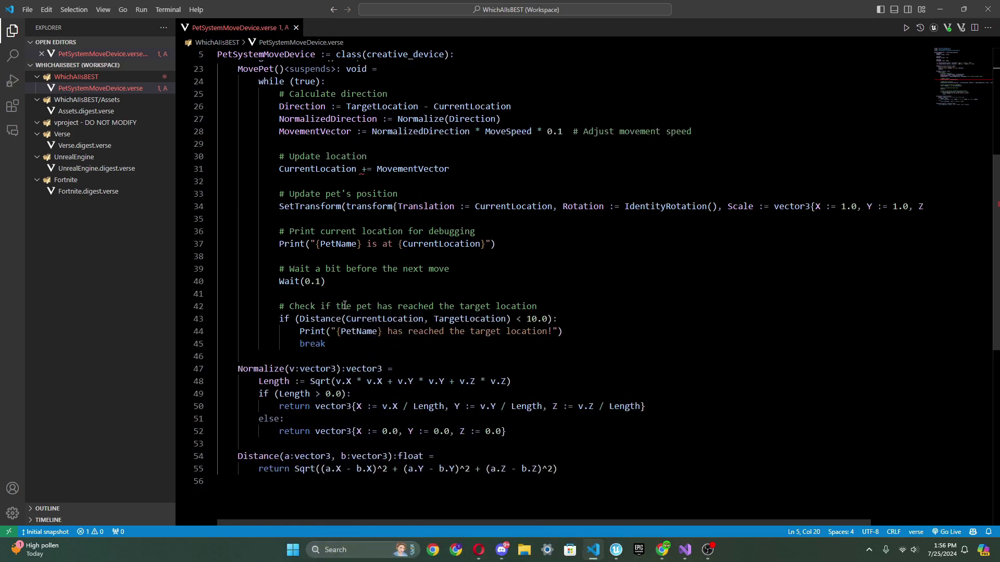
{"action": "scroll", "coordinate": [344, 306], "scroll_direction": "down", "scroll_amount": 1}
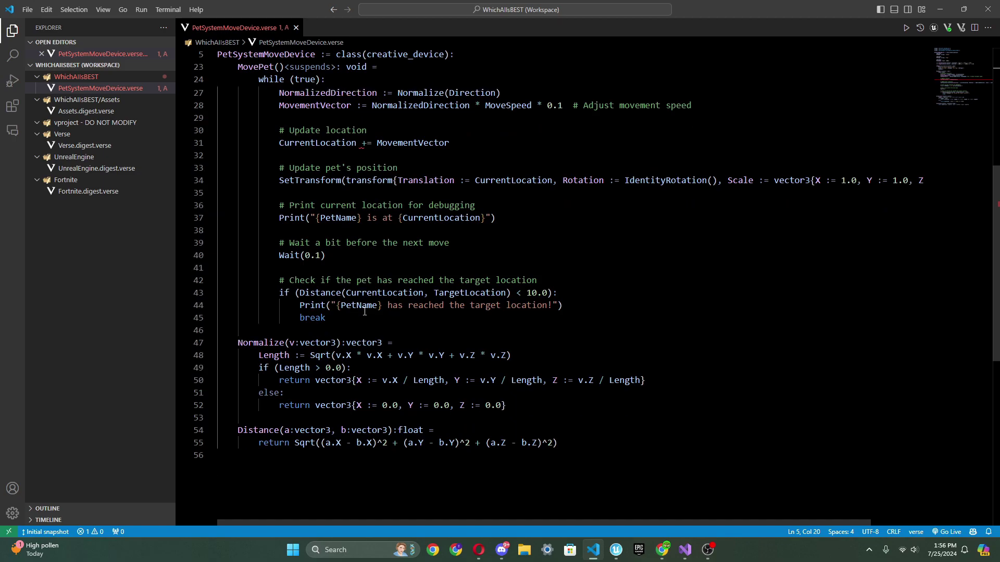
{"action": "left_click", "coordinate": [276, 139]}
{"action": "type", "text": "set"}
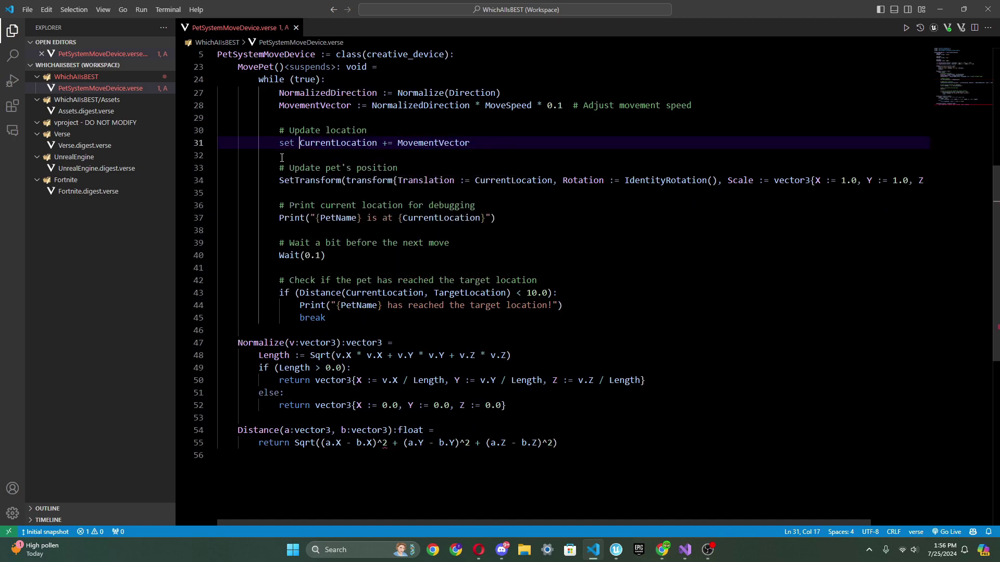
Examine the generated code for further problems, checking the Distance function, the Sqrt calls, the while loop and the Wait call.
{"action": "mouse_move", "coordinate": [386, 448]}
{"action": "double_click", "coordinate": [307, 430]}
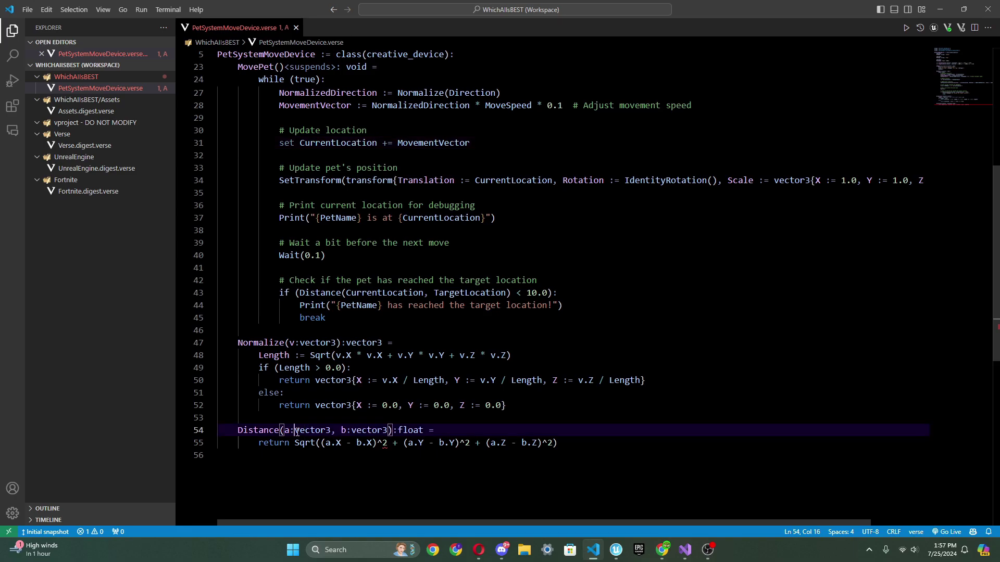
{"action": "left_click", "coordinate": [338, 443]}
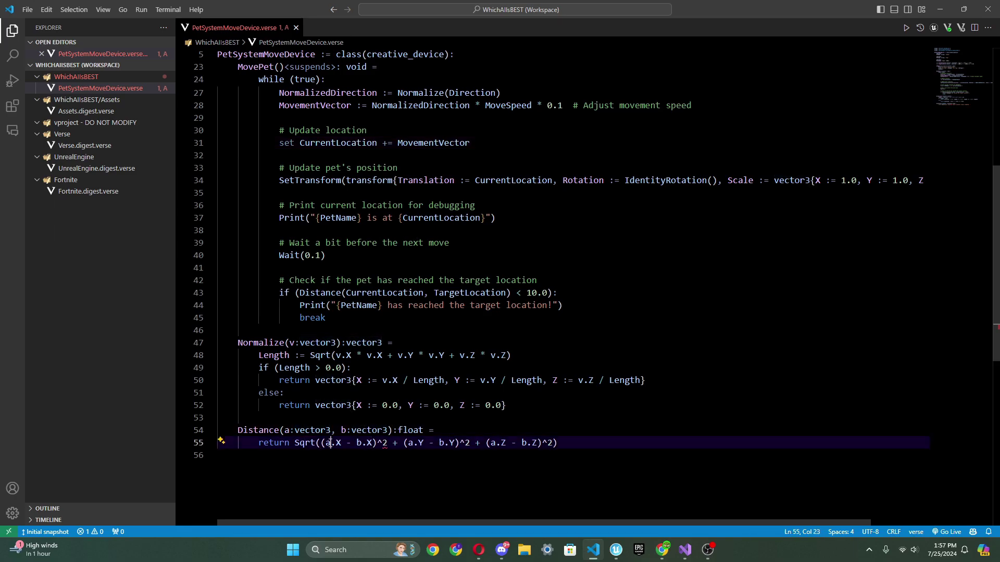
{"action": "double_click", "coordinate": [305, 443]}
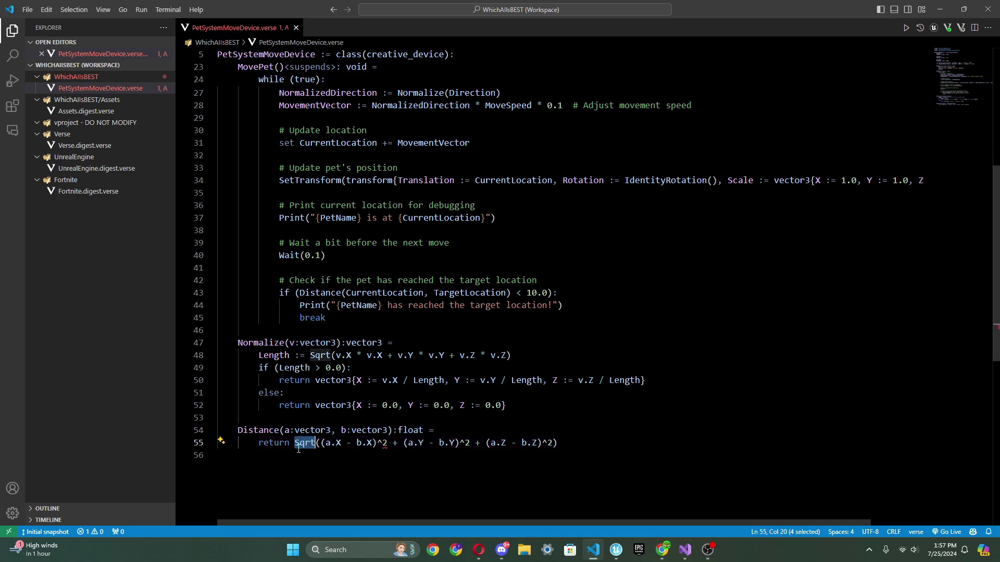
{"action": "scroll", "coordinate": [741, 407], "scroll_direction": "up", "scroll_amount": 4}
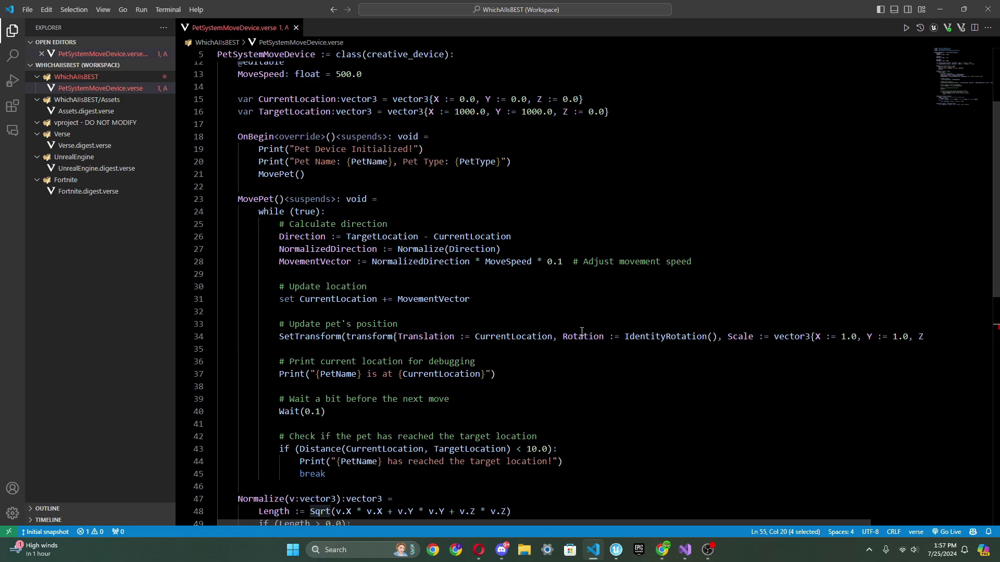
{"action": "double_click", "coordinate": [270, 210]}
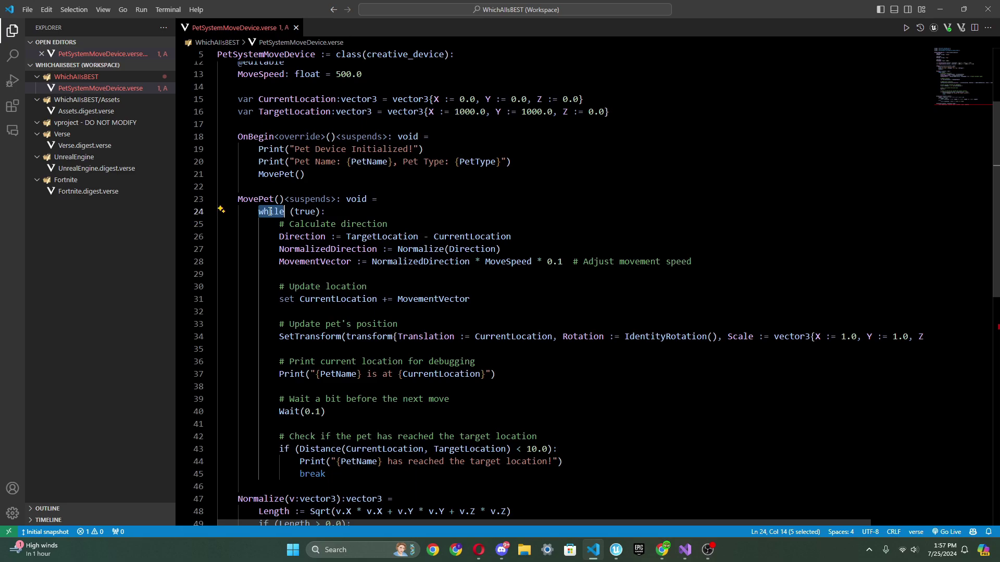
{"action": "scroll", "coordinate": [300, 180], "scroll_direction": "up", "scroll_amount": 4}
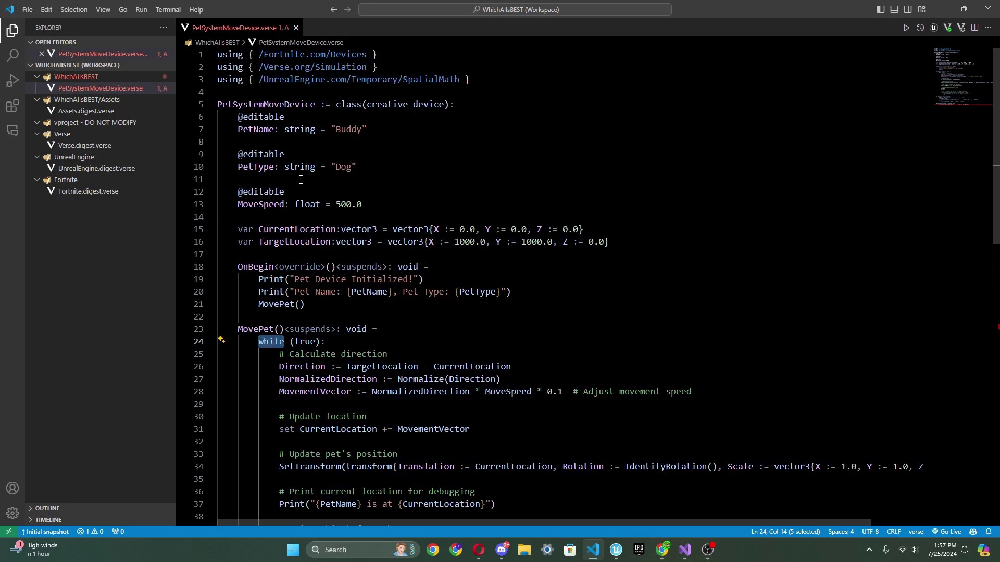
{"action": "scroll", "coordinate": [302, 177], "scroll_direction": "down", "scroll_amount": 6}
{"action": "scroll", "coordinate": [311, 168], "scroll_direction": "up", "scroll_amount": 3}
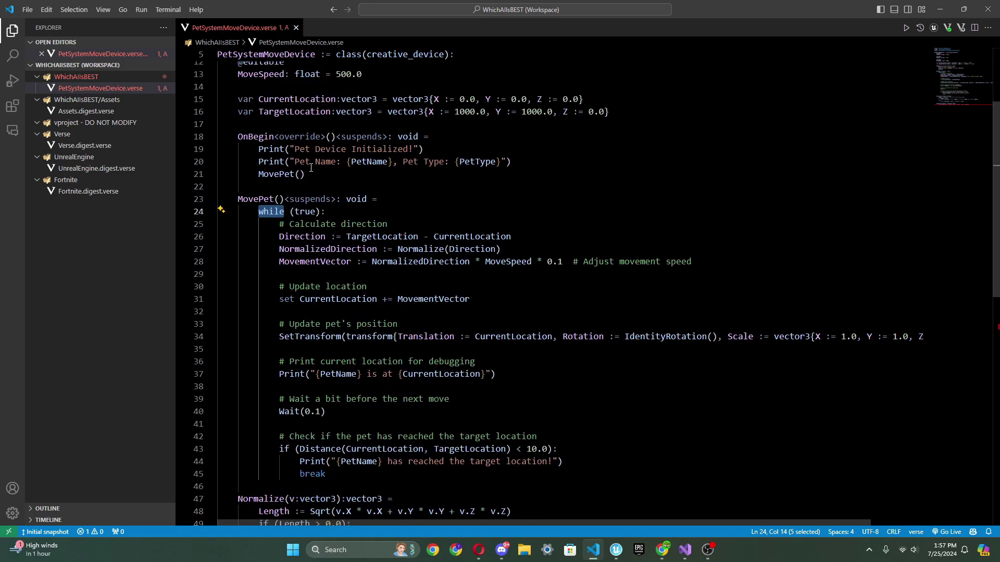
{"action": "scroll", "coordinate": [311, 168], "scroll_direction": "down", "scroll_amount": 7}
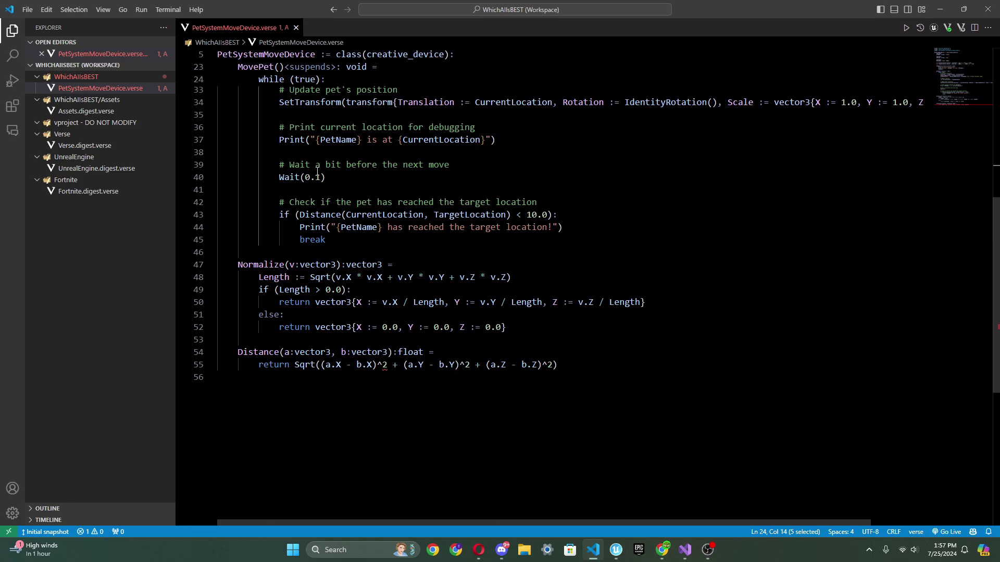
{"action": "double_click", "coordinate": [290, 178]}
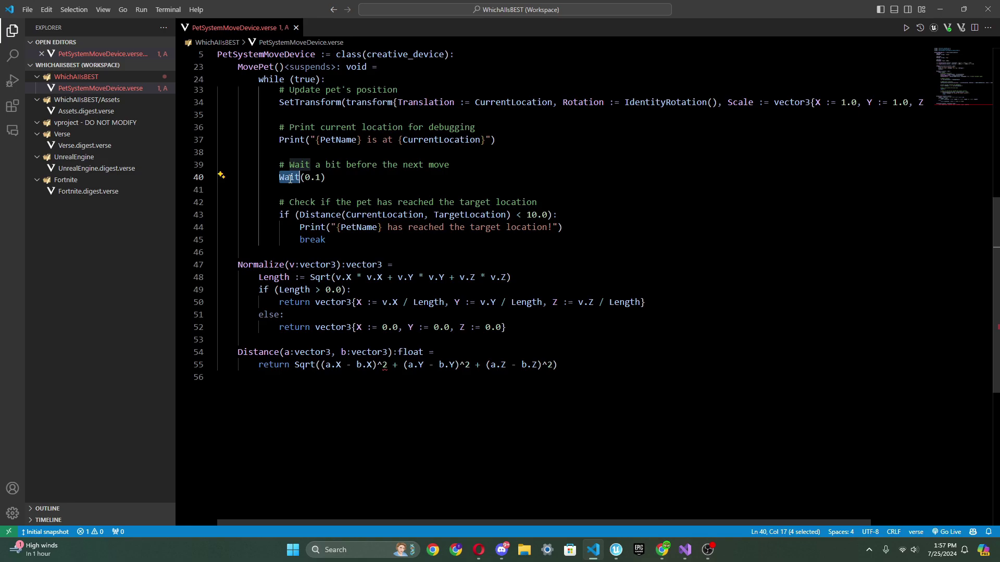
{"action": "scroll", "coordinate": [376, 389], "scroll_direction": "up", "scroll_amount": 5}
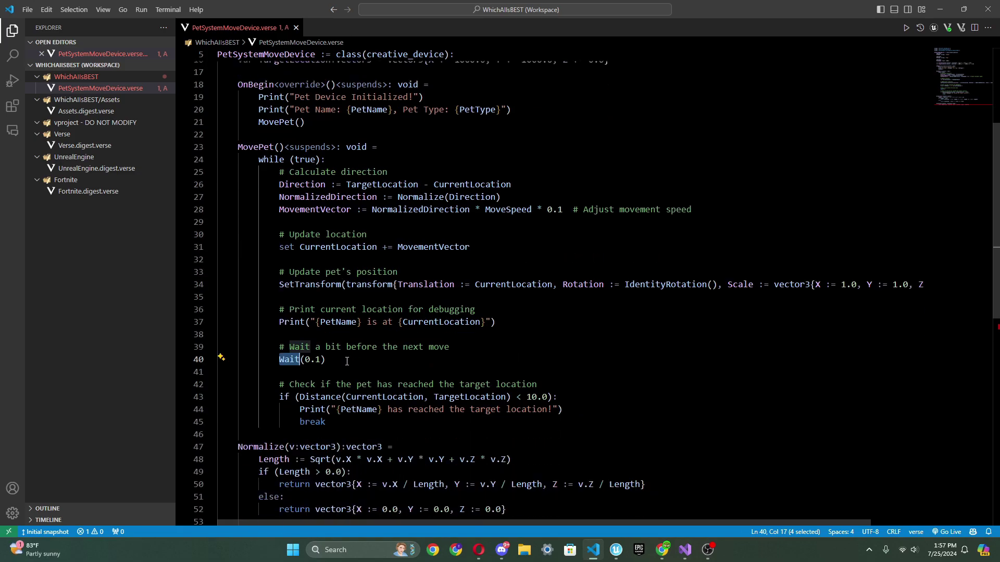
{"action": "scroll", "coordinate": [361, 371], "scroll_direction": "down", "scroll_amount": 3}
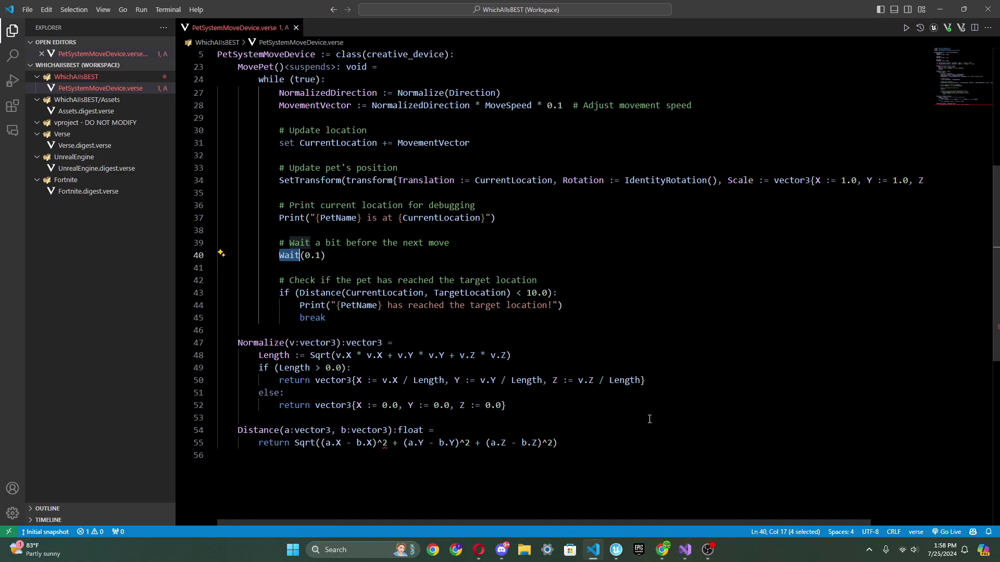
{"action": "scroll", "coordinate": [646, 422], "scroll_direction": "down", "scroll_amount": 1}
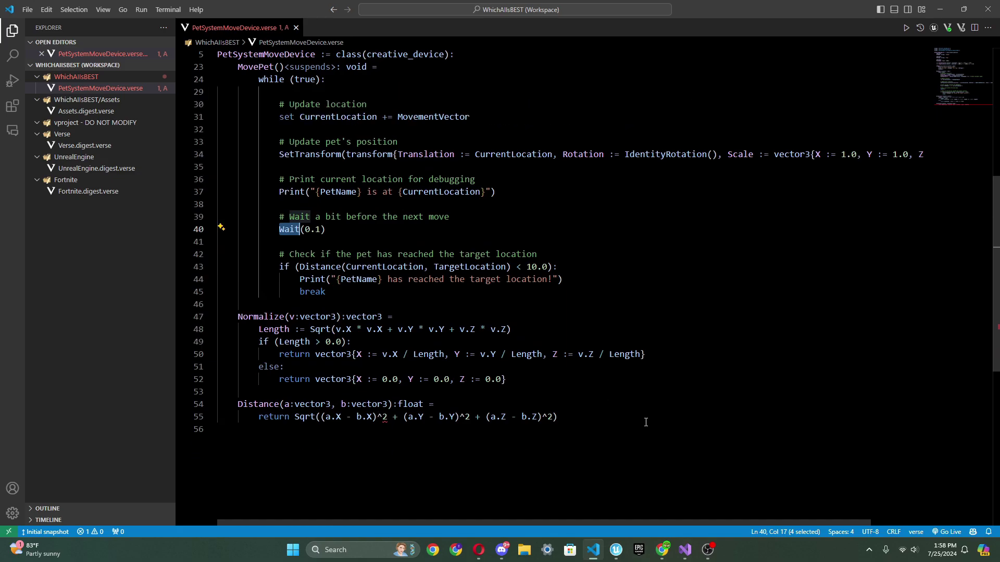
{"action": "scroll", "coordinate": [614, 329], "scroll_direction": "up", "scroll_amount": 1}
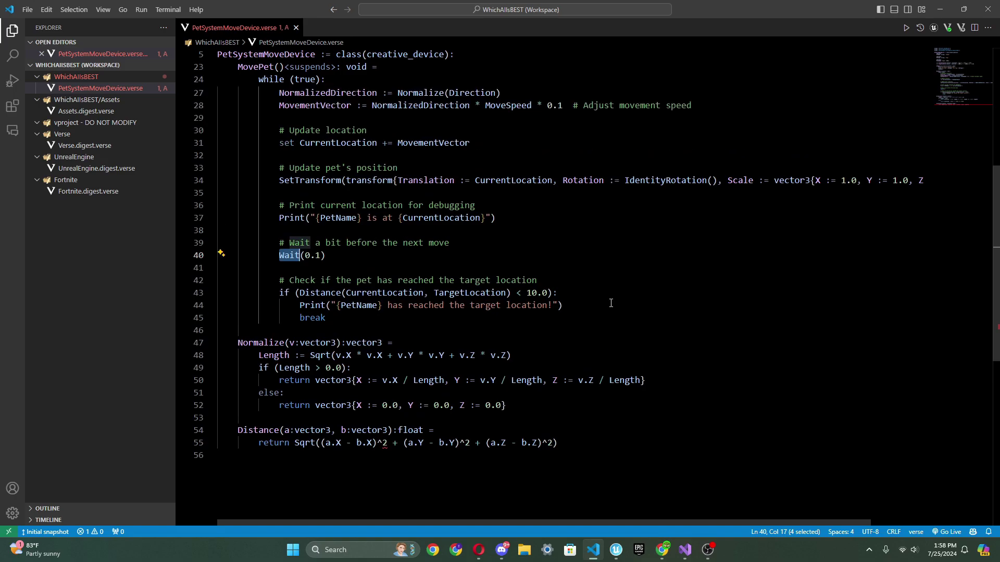
{"action": "scroll", "coordinate": [611, 303], "scroll_direction": "up", "scroll_amount": 6}
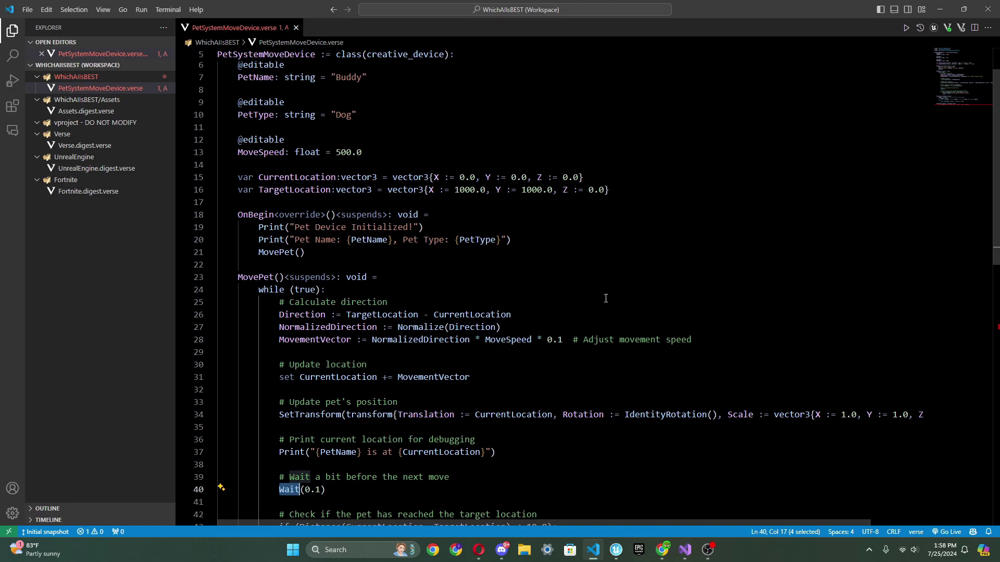
Switch to Unreal Editor and create a Verse Device script named PetDeviceScriptVerseify in the WhichAIIsBEST project.
{"action": "left_click", "coordinate": [987, 9]}
{"action": "right_click_drag", "start_coordinate": [431, 273], "coordinate": [447, 247]}
{"action": "key", "text": "d"}
{"action": "right_click", "coordinate": [91, 423]}
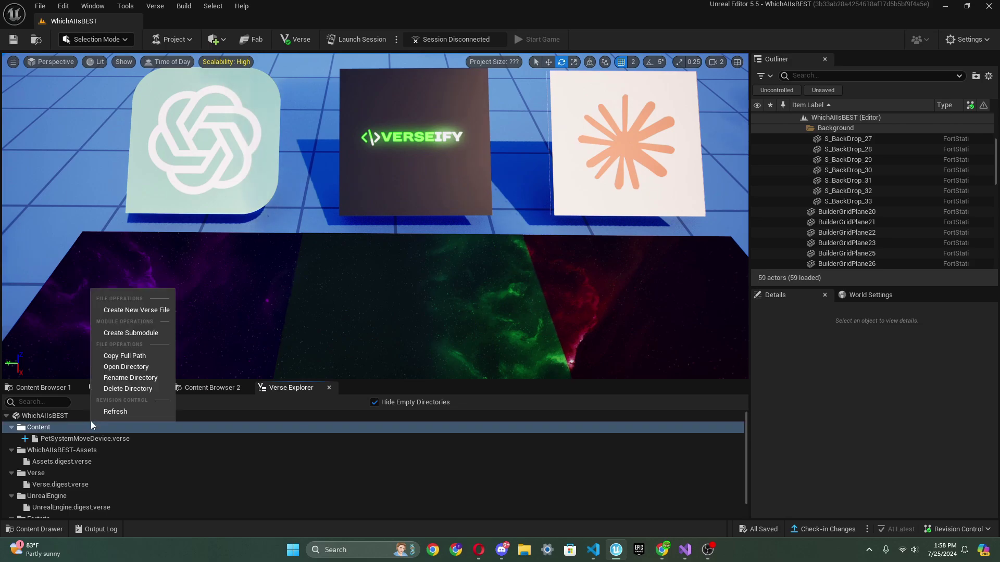
{"action": "left_click", "coordinate": [104, 413]}
{"action": "right_click", "coordinate": [70, 417]}
{"action": "left_click", "coordinate": [101, 440]}
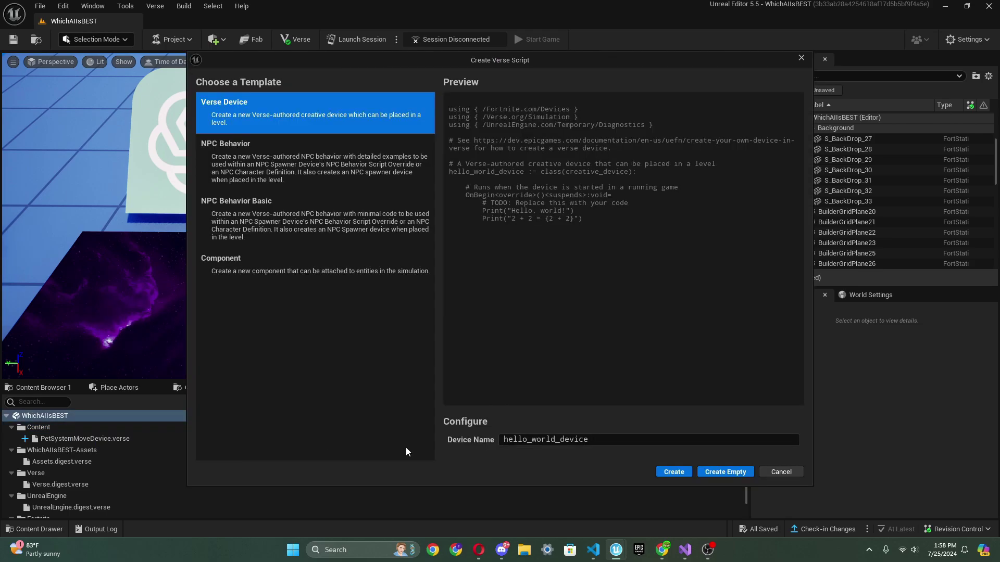
{"action": "left_click_drag", "start_coordinate": [593, 440], "coordinate": [393, 429]}
{"action": "key", "text": "BackSpace"}
{"action": "type", "text": "Pet"}
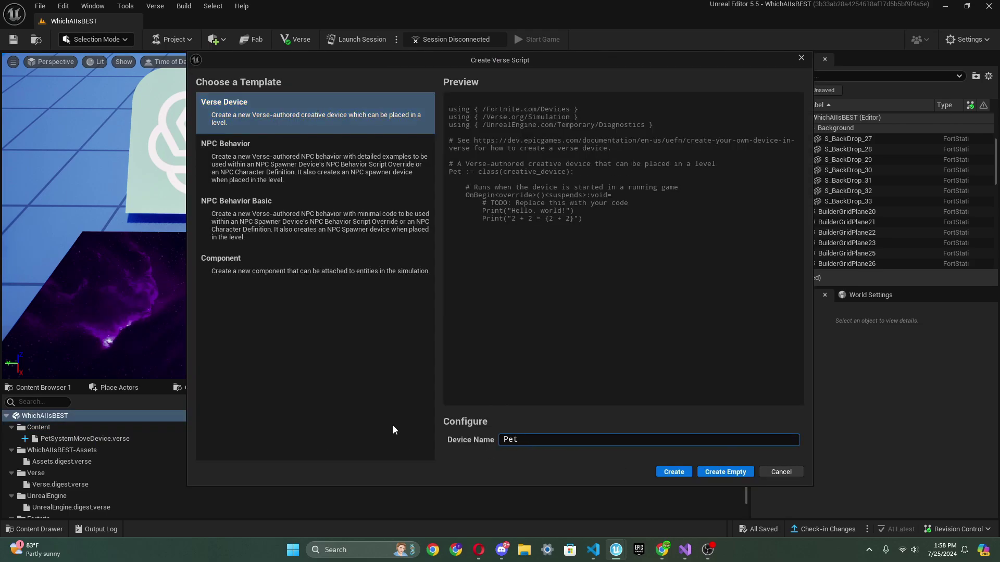
{"action": "type", "text": "DeviceSc"}
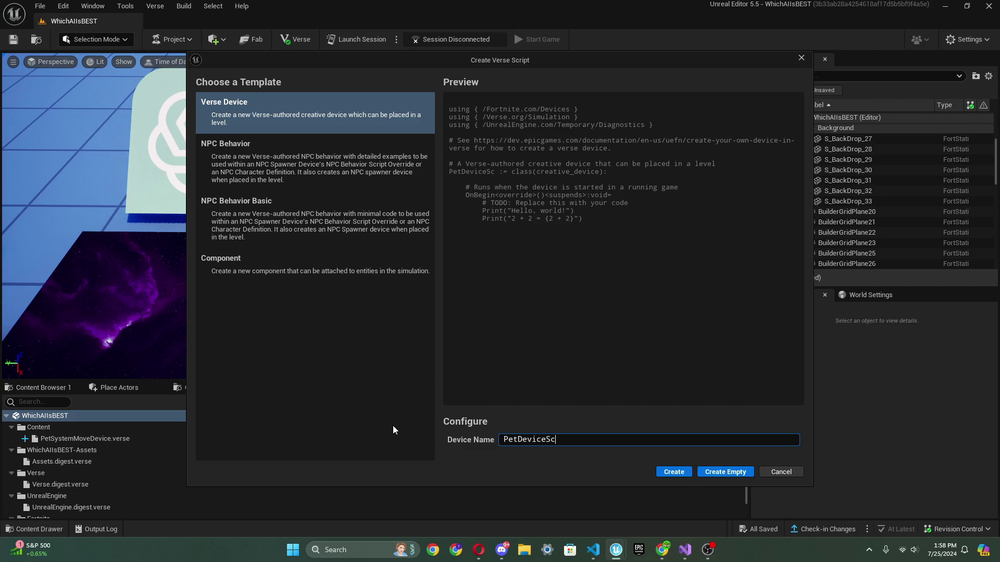
{"action": "type", "text": "riptVerseify"}
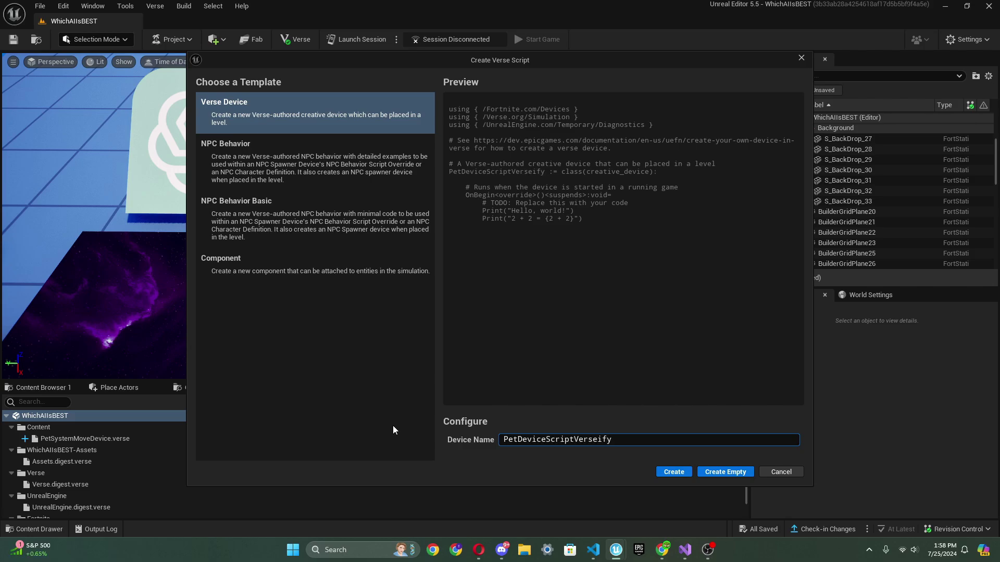
{"action": "left_click", "coordinate": [680, 469]}
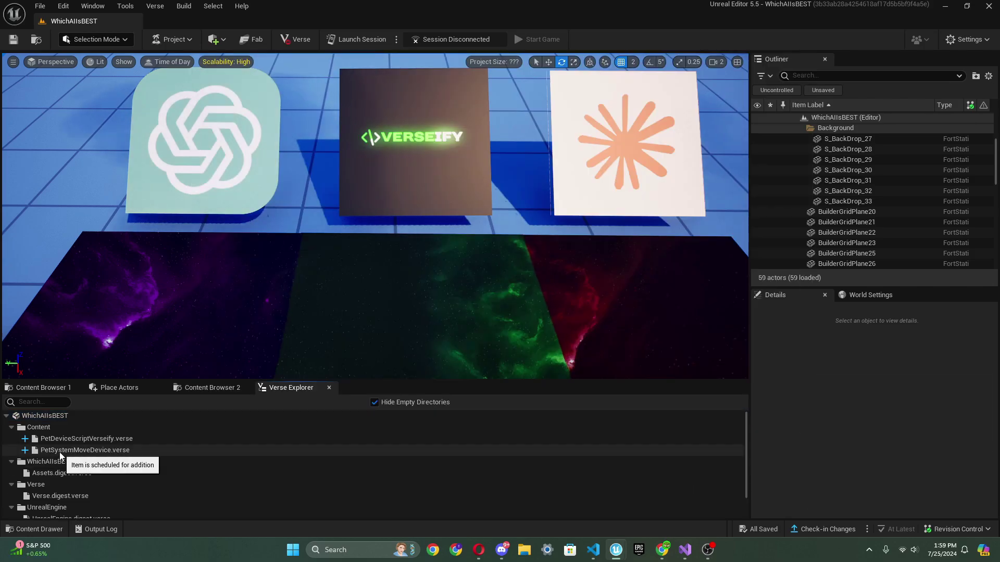
Delete the PetSystemMoveDevice.verse file from the project's Content folder.
{"action": "right_click", "coordinate": [39, 451]}
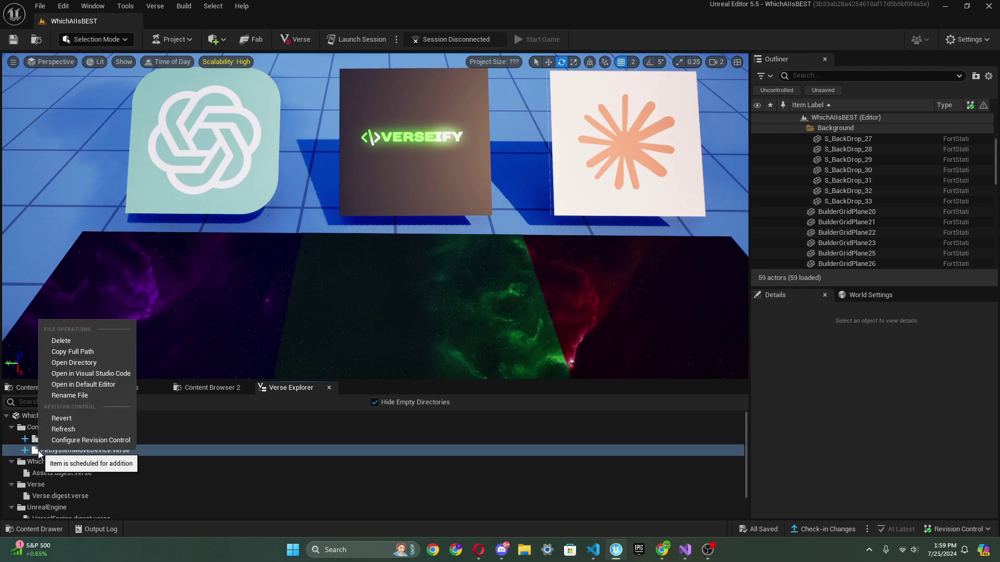
{"action": "left_click", "coordinate": [88, 339]}
{"action": "left_click", "coordinate": [541, 291]}
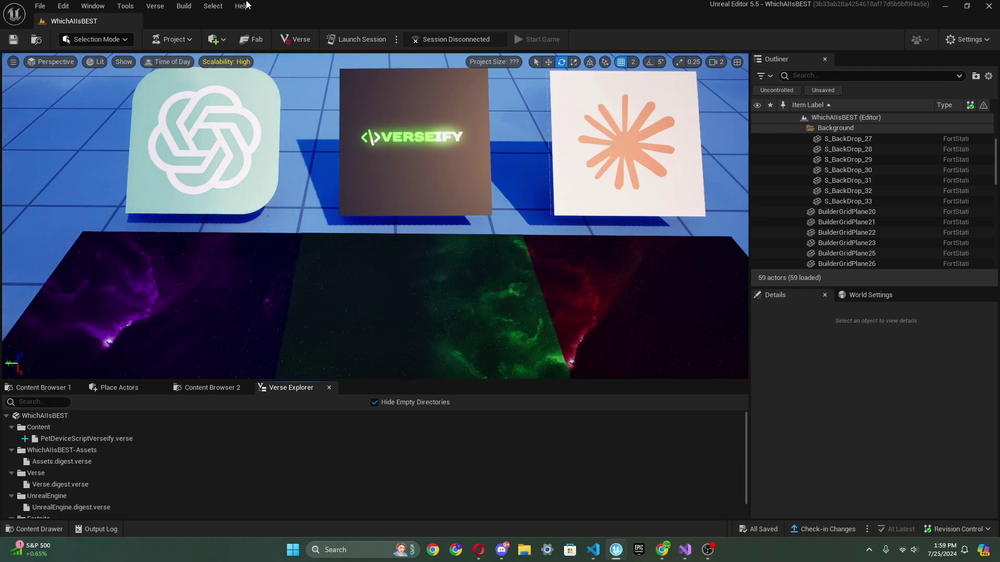
Switch to the Verseify chat in the browser and ask "How can I make a pet verse device in UEFN".
{"action": "key", "text": "alt+Tab"}
{"action": "left_click", "coordinate": [166, 4]}
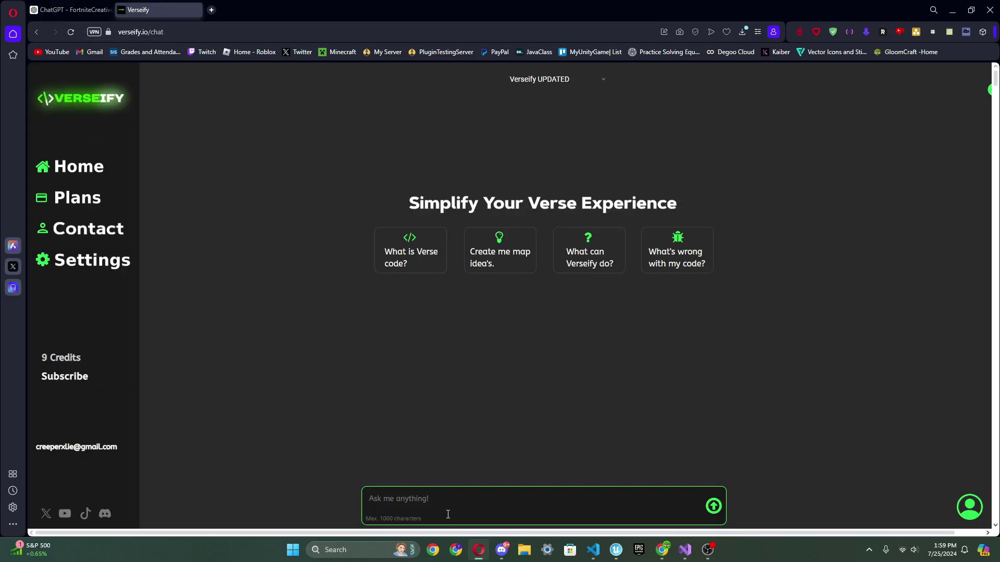
{"action": "left_click", "coordinate": [104, 201]}
{"action": "type", "text": "Hiwow cab  I make"}
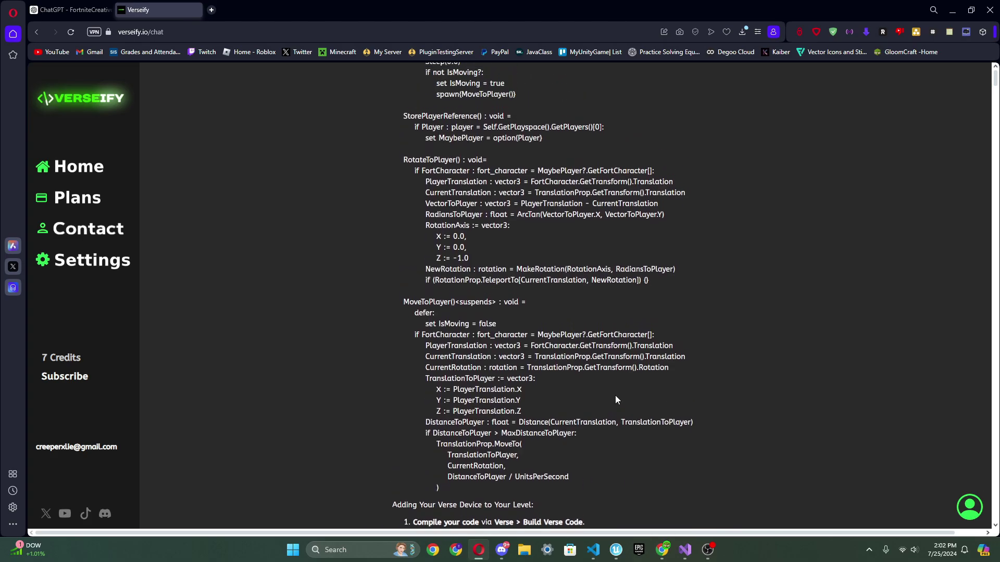
Copy the complete example pet script from Verseify's answer, starting at the first using line.
{"action": "scroll", "coordinate": [615, 395], "scroll_direction": "up", "scroll_amount": 15}
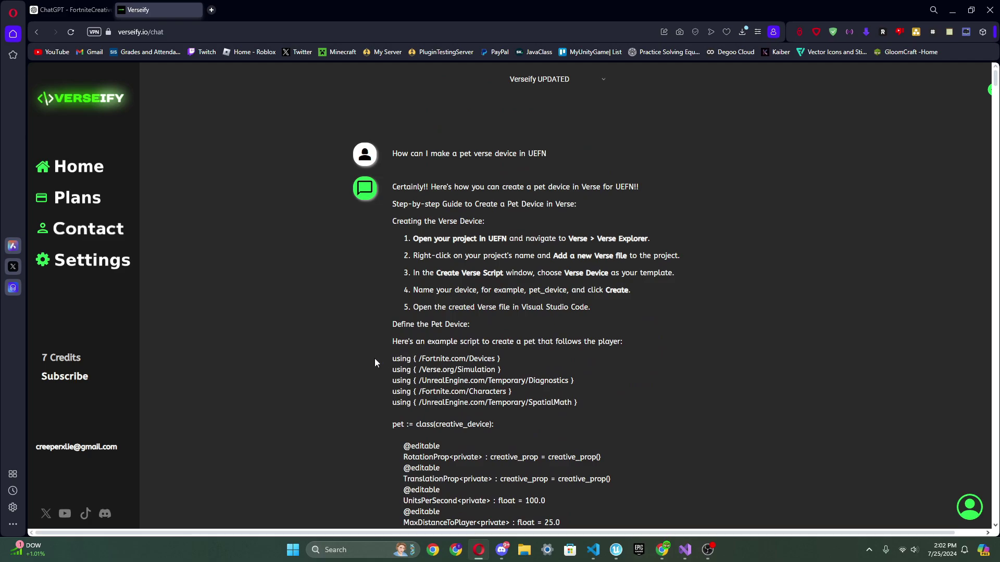
{"action": "left_click_drag", "start_coordinate": [388, 359], "coordinate": [456, 464]}
{"action": "scroll", "coordinate": [456, 464], "scroll_direction": "down", "scroll_amount": 4}
Replace the template code of PetDeviceScriptVerseify.verse in Visual Studio Code with the copied script and rename the pet class to PetDeviceScriptVerseify.
{"action": "left_click", "coordinate": [593, 550]}
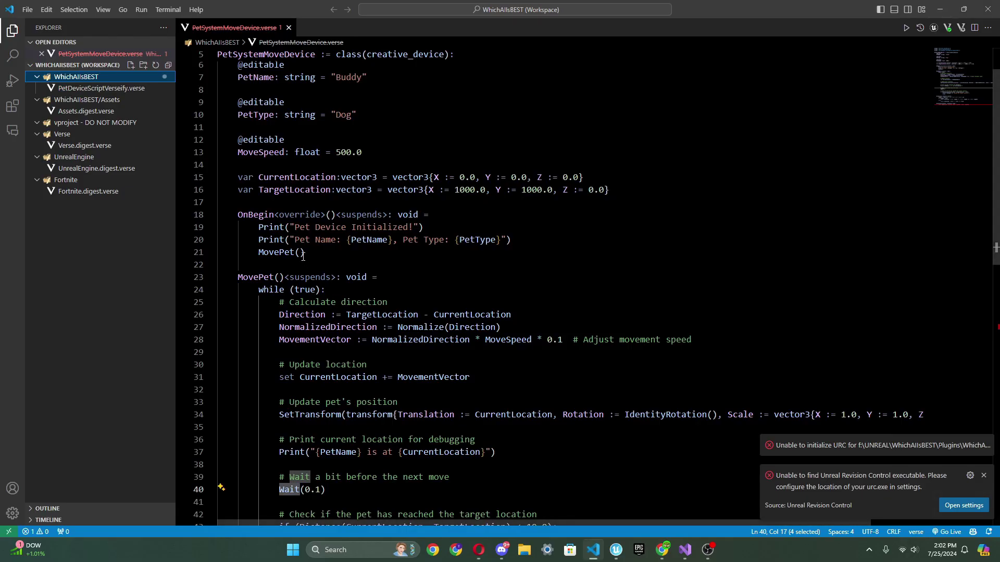
{"action": "scroll", "coordinate": [276, 111], "scroll_direction": "up", "scroll_amount": 2}
{"action": "left_click", "coordinate": [101, 88]}
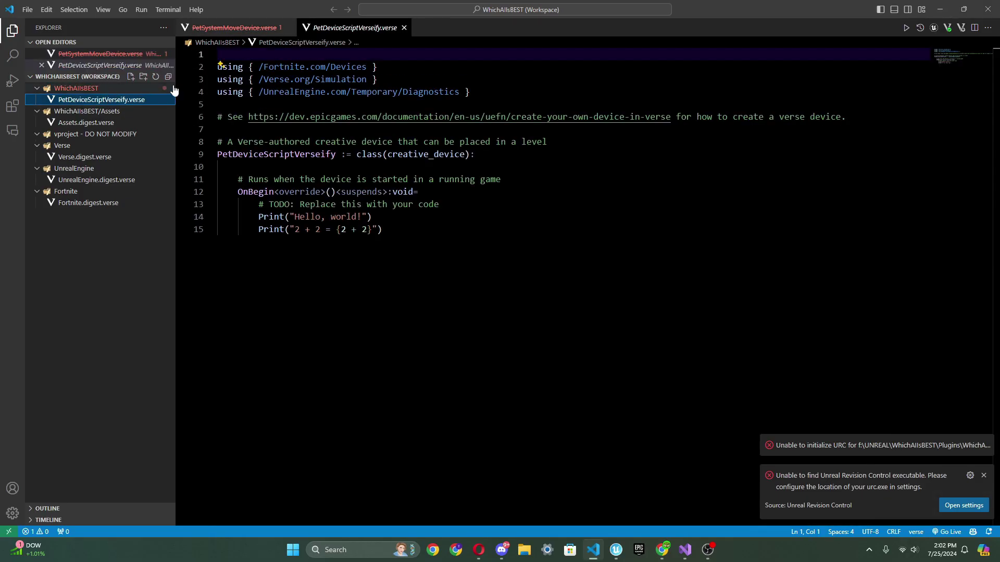
{"action": "left_click", "coordinate": [289, 28]}
{"action": "key", "text": "ctrl+a"}
{"action": "key", "text": "ctrl+v"}
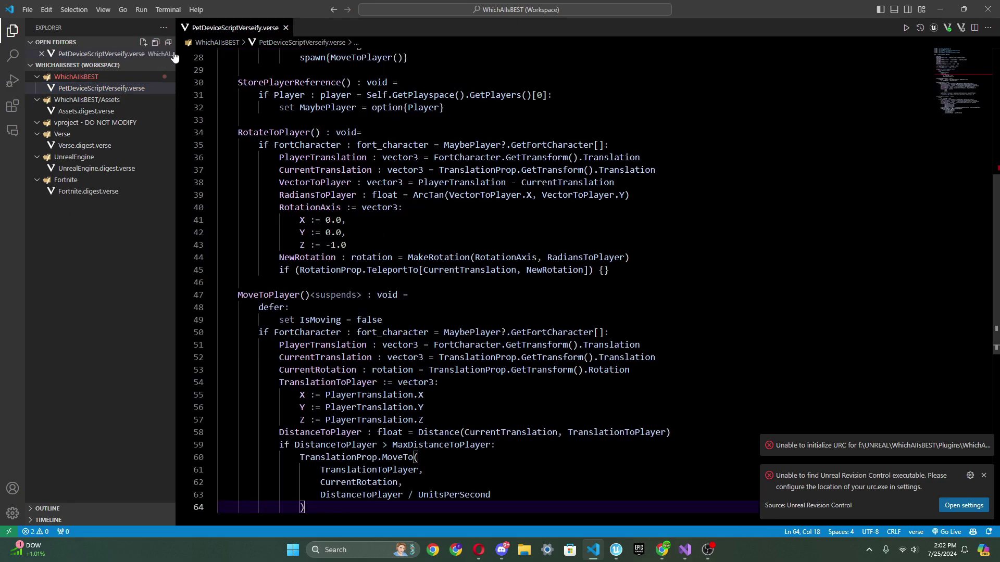
{"action": "scroll", "coordinate": [490, 243], "scroll_direction": "up", "scroll_amount": 10}
Enclose the condition not IsMoving? on line 26 in parentheses.
{"action": "left_click", "coordinate": [459, 330]}
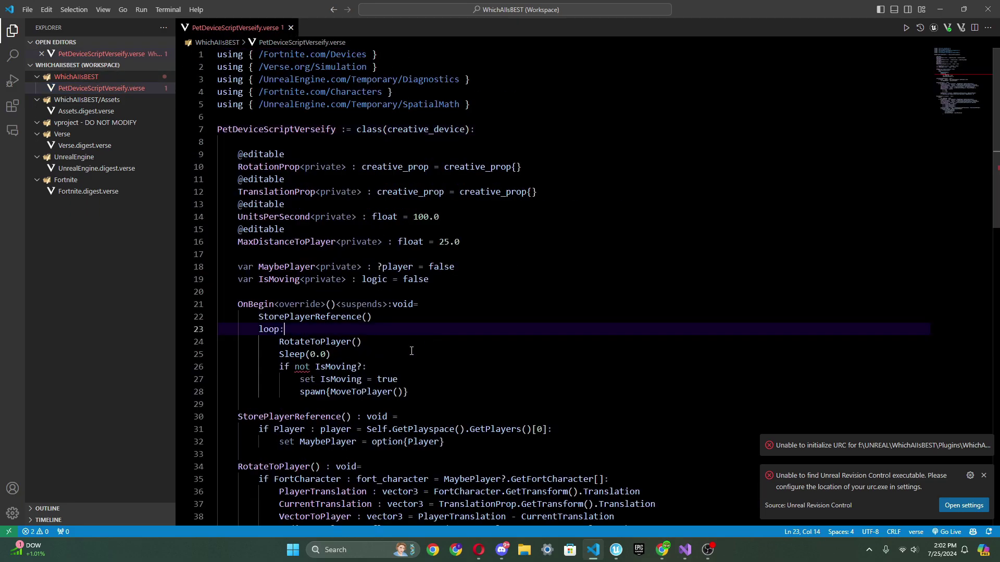
{"action": "left_click", "coordinate": [294, 367]}
{"action": "type", "text": "("}
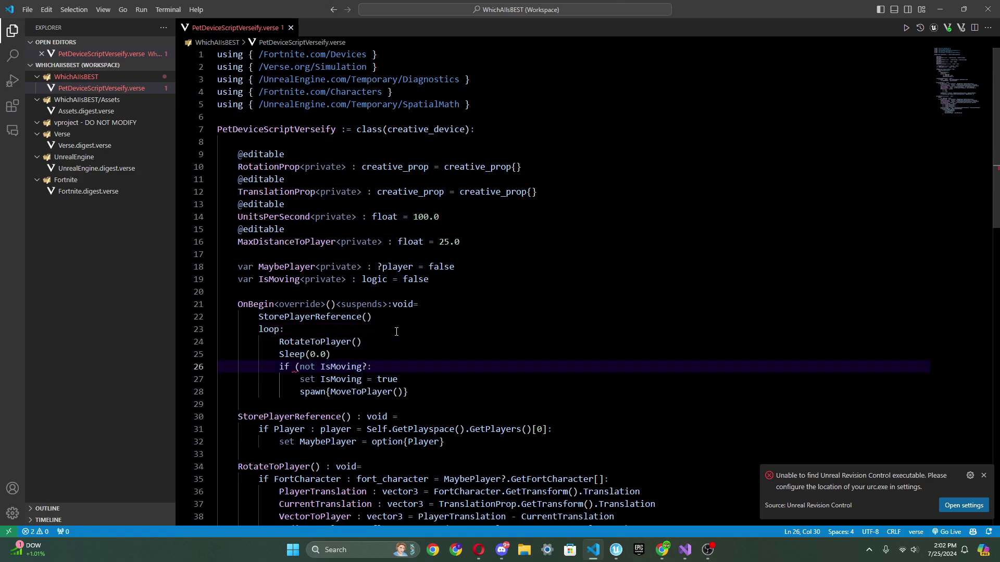
{"action": "left_click", "coordinate": [367, 367]}
{"action": "type", "text": ")"}
Enclose the if conditions in StorePlayerReference, RotateToPlayer and MoveToPlayer in parentheses.
{"action": "left_click", "coordinate": [274, 429]}
{"action": "type", "text": "("}
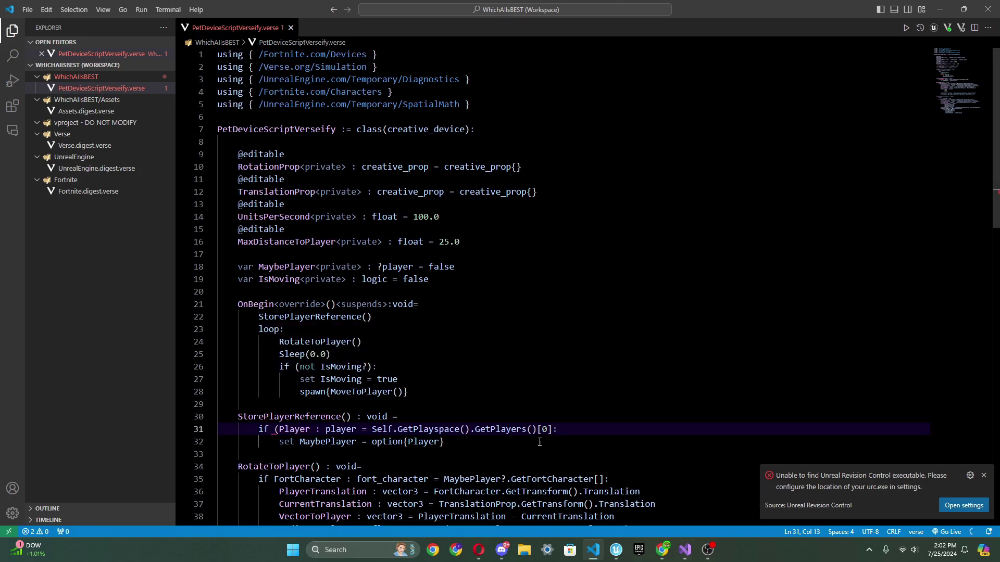
{"action": "left_click", "coordinate": [538, 431]}
{"action": "type", "text": ")"}
{"action": "key", "text": "BackSpace"}
{"action": "key", "text": "BackSpace"}
{"action": "type", "text": ")"}
Review the corrected script from the top, tracing where the RotationProp and TranslationProp variables are used.
{"action": "scroll", "coordinate": [400, 351], "scroll_direction": "up", "scroll_amount": 8}
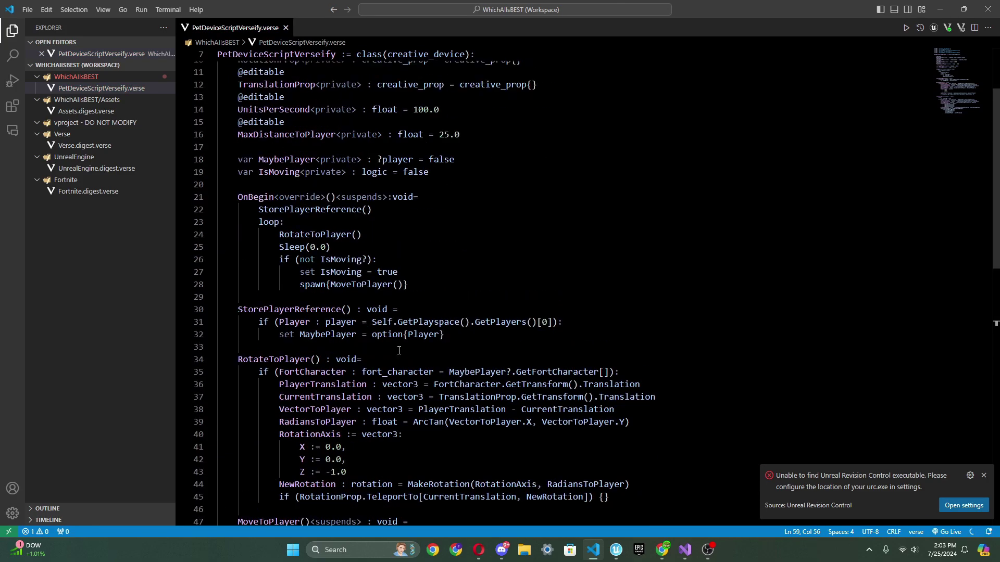
{"action": "scroll", "coordinate": [397, 340], "scroll_direction": "up", "scroll_amount": 1}
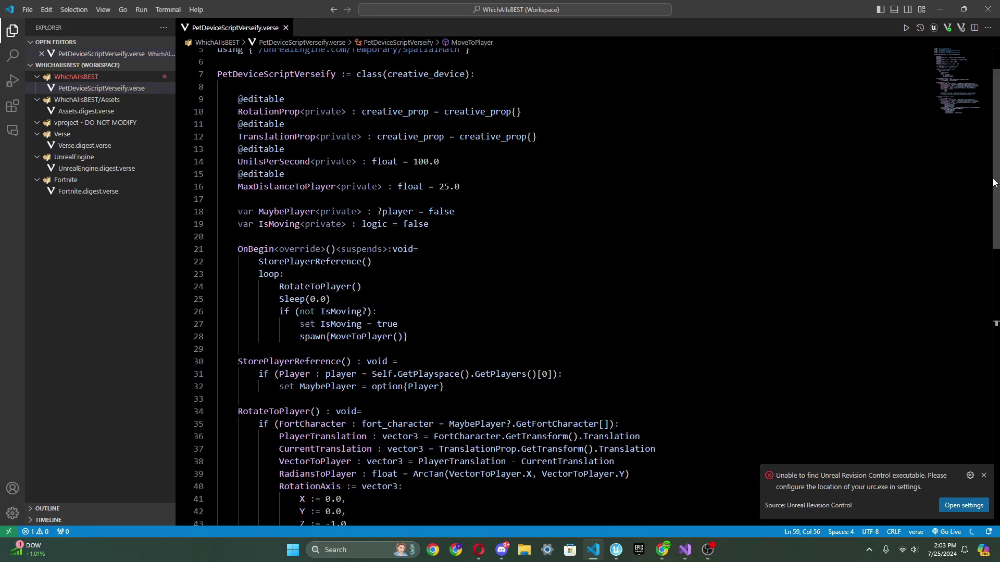
{"action": "left_click_drag", "start_coordinate": [996, 156], "coordinate": [998, 128]}
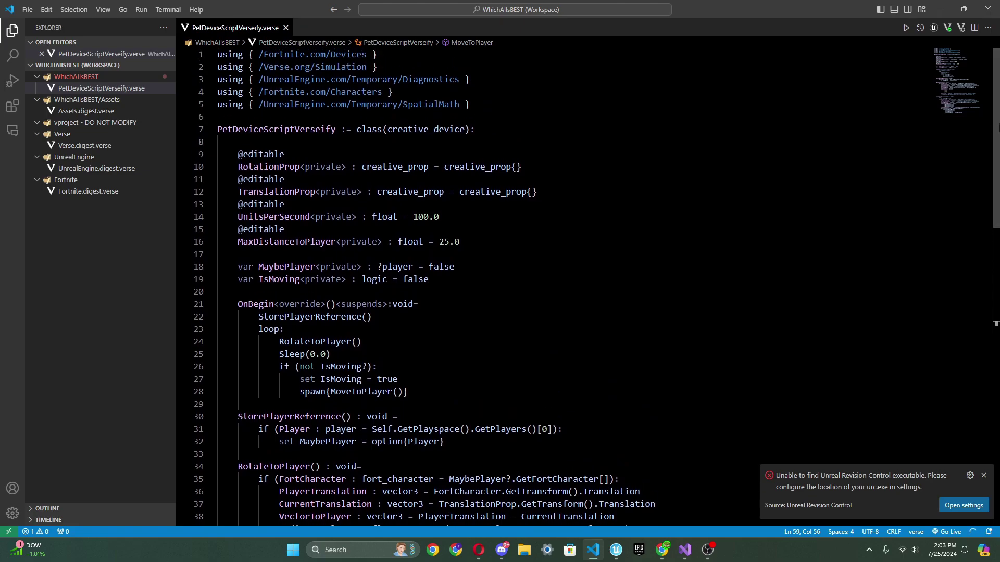
{"action": "double_click", "coordinate": [276, 166]}
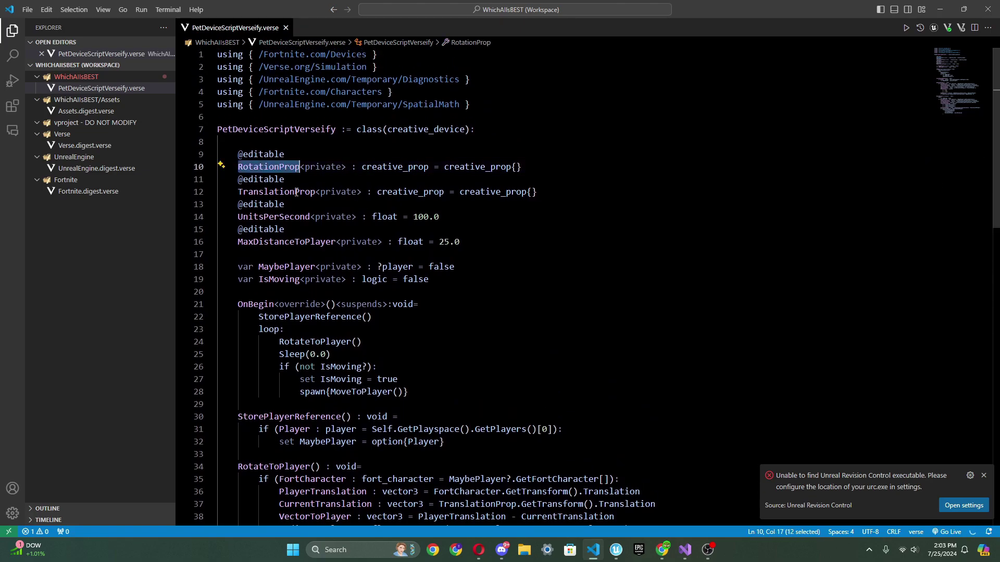
{"action": "double_click", "coordinate": [298, 193]}
{"action": "scroll", "coordinate": [473, 417], "scroll_direction": "down", "scroll_amount": 5}
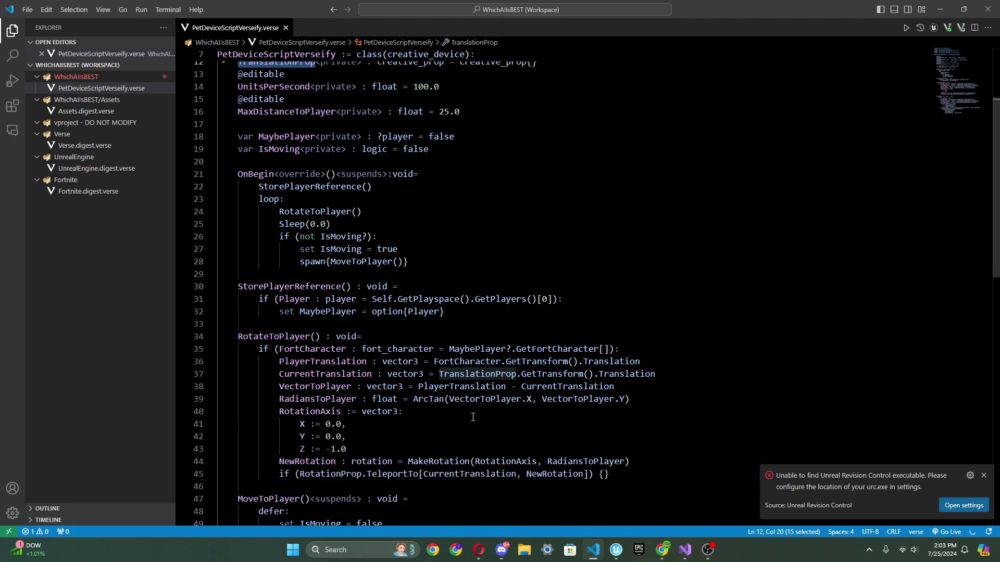
{"action": "scroll", "coordinate": [287, 198], "scroll_direction": "up", "scroll_amount": 3}
{"action": "left_click", "coordinate": [297, 125]}
{"action": "double_click", "coordinate": [268, 115]}
{"action": "scroll", "coordinate": [410, 350], "scroll_direction": "down", "scroll_amount": 5}
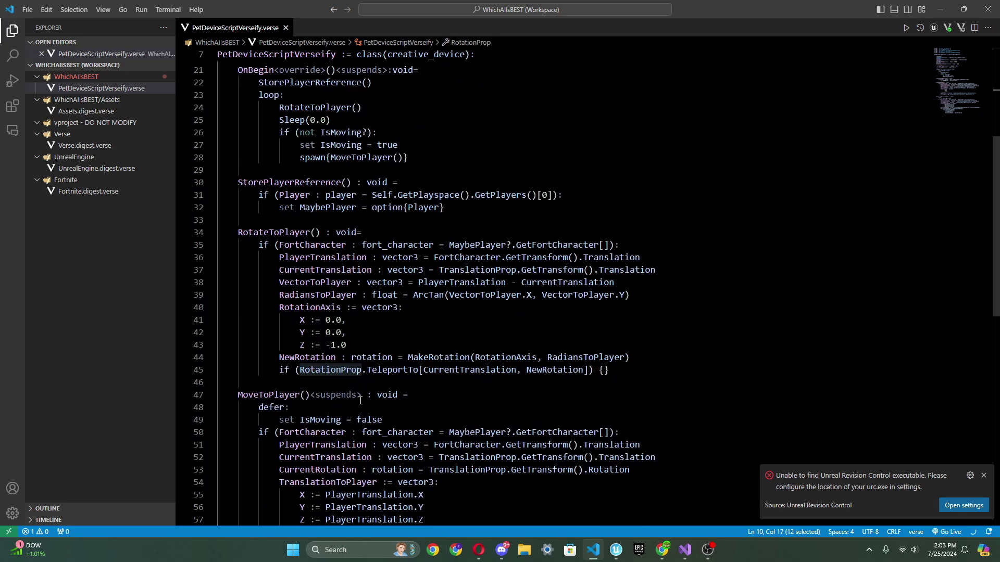
{"action": "scroll", "coordinate": [360, 400], "scroll_direction": "up", "scroll_amount": 2}
{"action": "scroll", "coordinate": [358, 402], "scroll_direction": "down", "scroll_amount": 2}
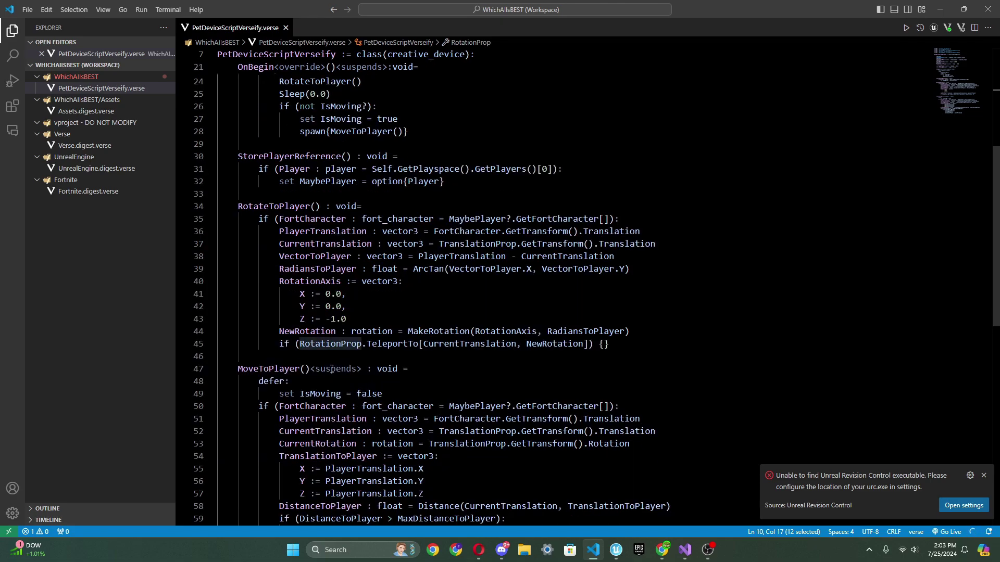
Examine the MaxDistanceToPlayer check in MoveToPlayer and compare the roles of TranslationProp and RotationProp.
{"action": "scroll", "coordinate": [331, 369], "scroll_direction": "down", "scroll_amount": 2}
{"action": "scroll", "coordinate": [329, 370], "scroll_direction": "down", "scroll_amount": 3}
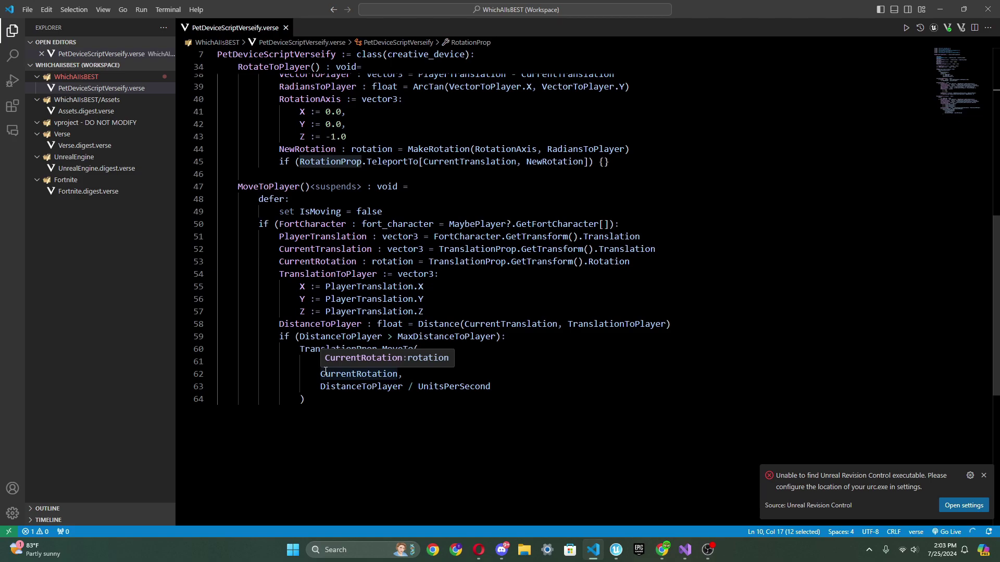
{"action": "double_click", "coordinate": [449, 337]}
{"action": "scroll", "coordinate": [290, 139], "scroll_direction": "up", "scroll_amount": 10}
{"action": "double_click", "coordinate": [290, 118]}
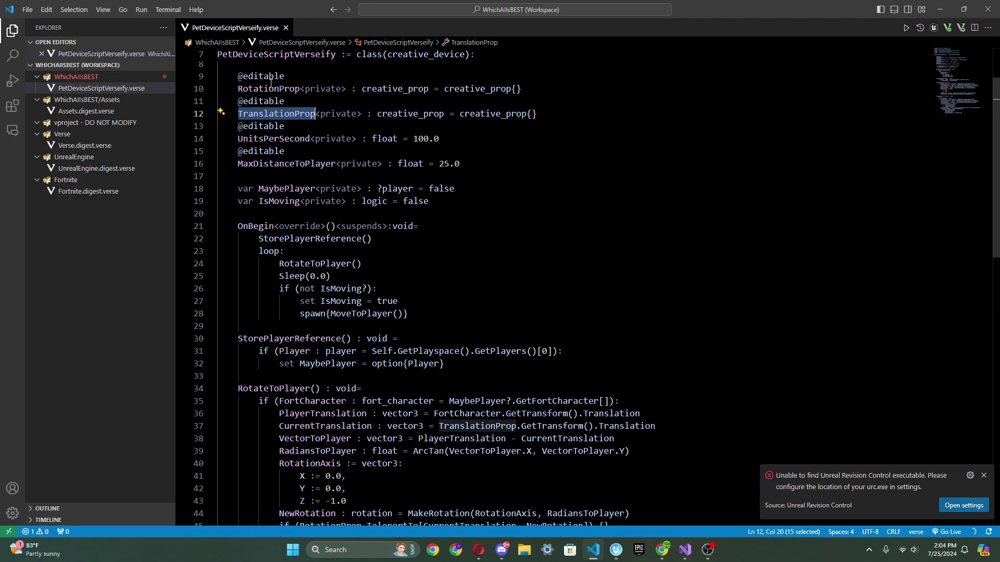
{"action": "left_click", "coordinate": [269, 89]}
{"action": "left_click", "coordinate": [265, 103]}
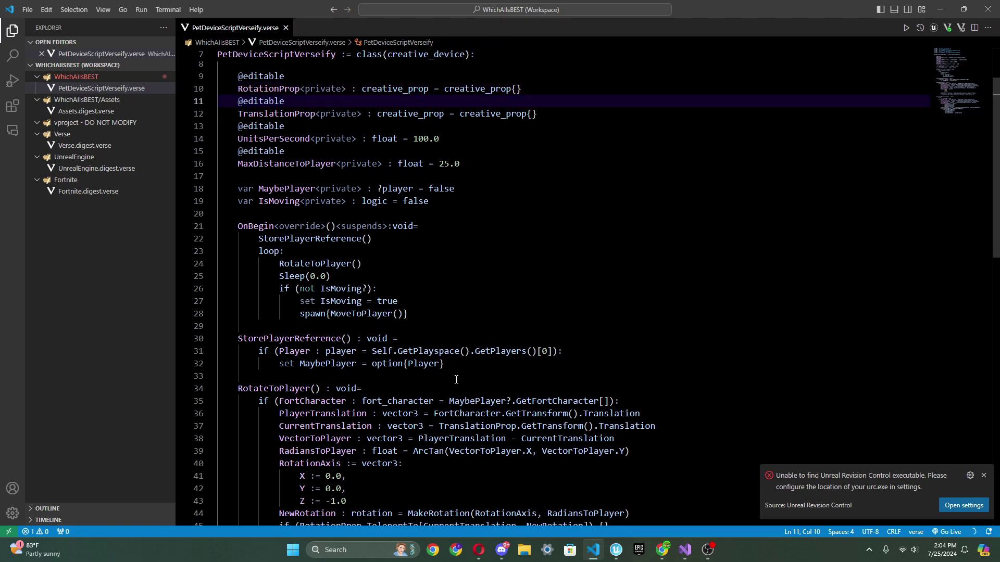
{"action": "double_click", "coordinate": [504, 427]}
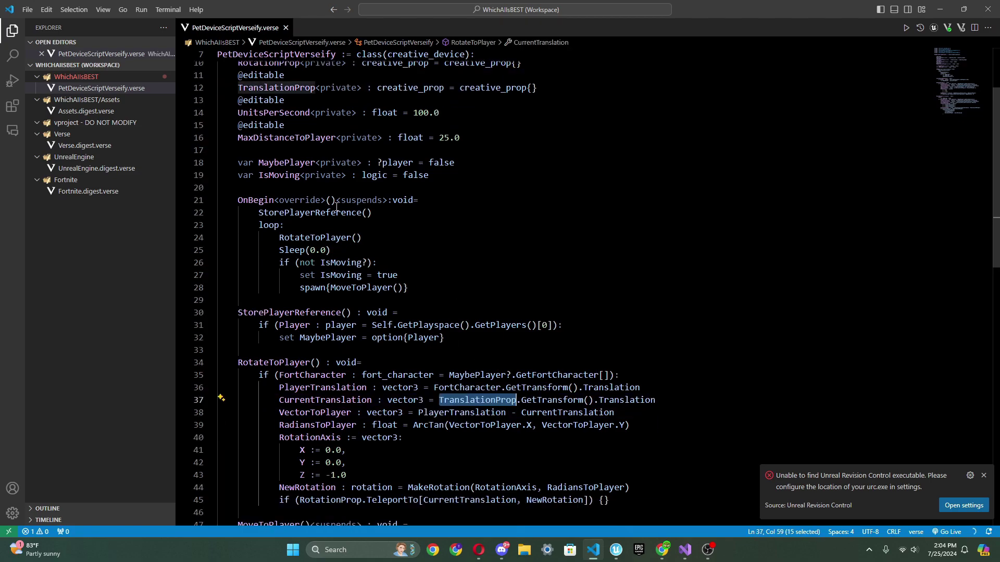
{"action": "scroll", "coordinate": [339, 208], "scroll_direction": "up", "scroll_amount": 1}
{"action": "double_click", "coordinate": [311, 165]}
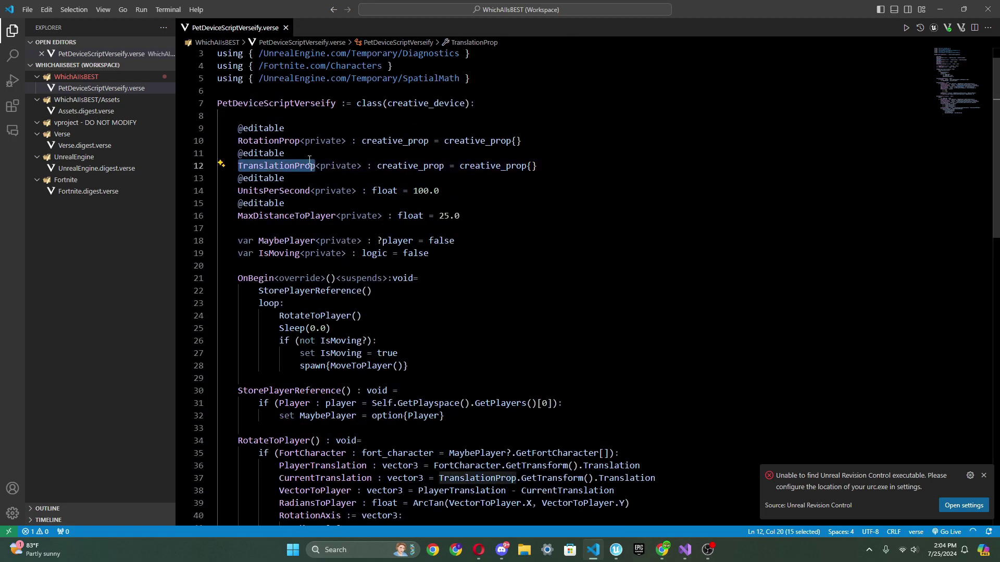
{"action": "double_click", "coordinate": [277, 141]}
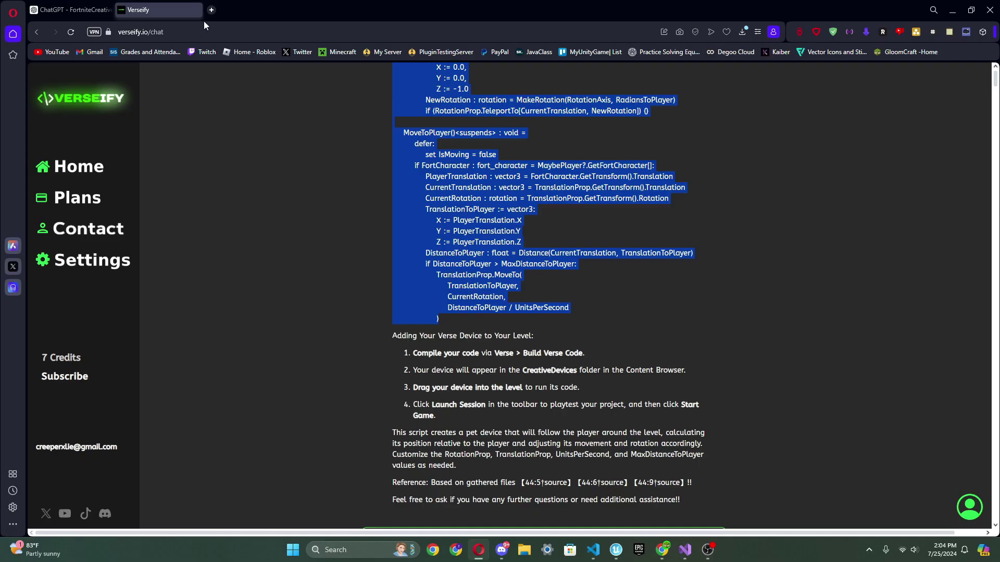
View the AI logos in the Unreal Editor level and switch to Claude's new chat page in Chrome.
{"action": "left_click", "coordinate": [478, 550]}
{"action": "left_click", "coordinate": [617, 550]}
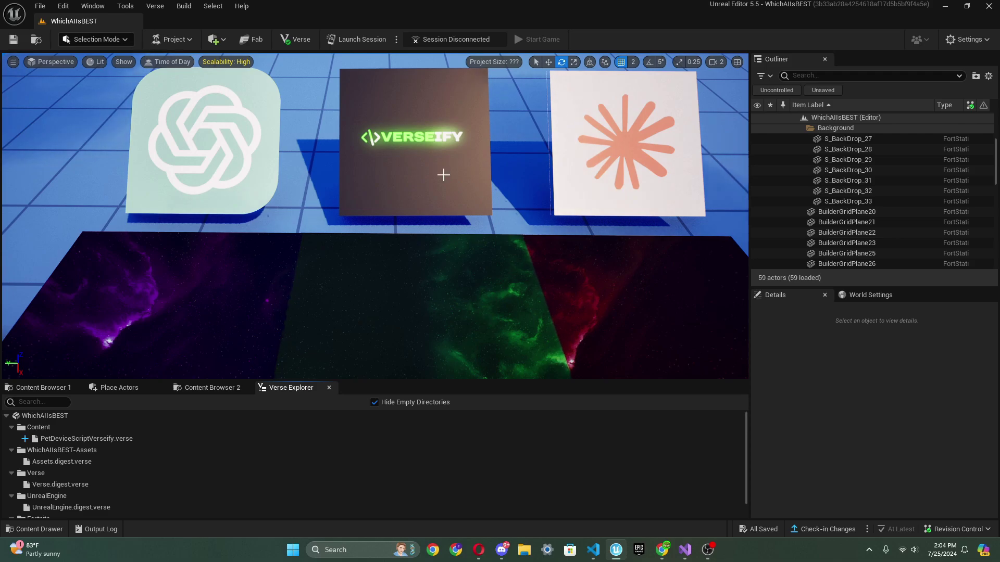
{"action": "key", "text": "d"}
{"action": "right_click_drag", "start_coordinate": [444, 174], "coordinate": [442, 174]}
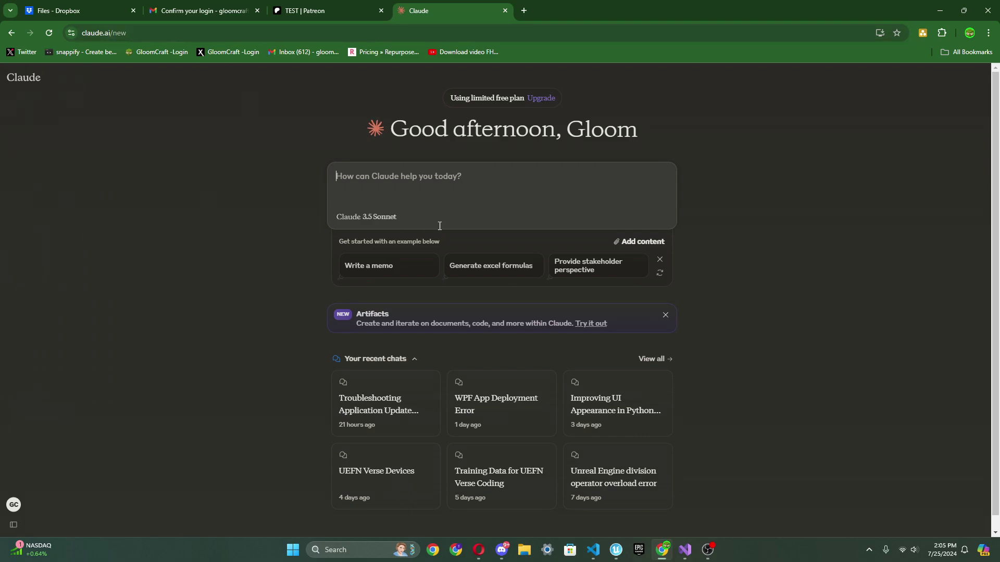
Ask Claude "how can I create a pet verse device in UEFN" and read its reply from the beginning.
{"action": "type", "text": "how can "}
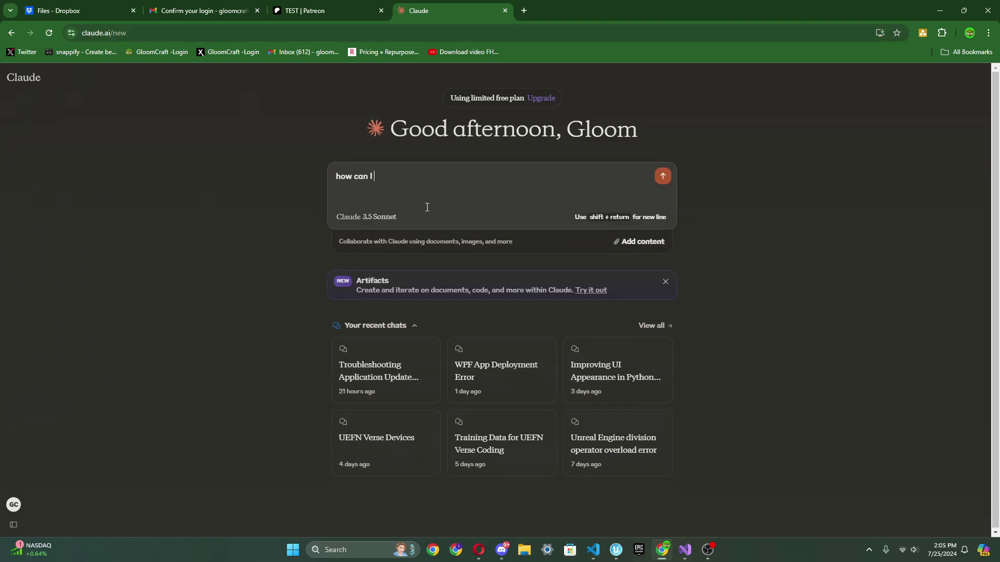
{"action": "type", "text": "I create a pet verse device in UEFN"}
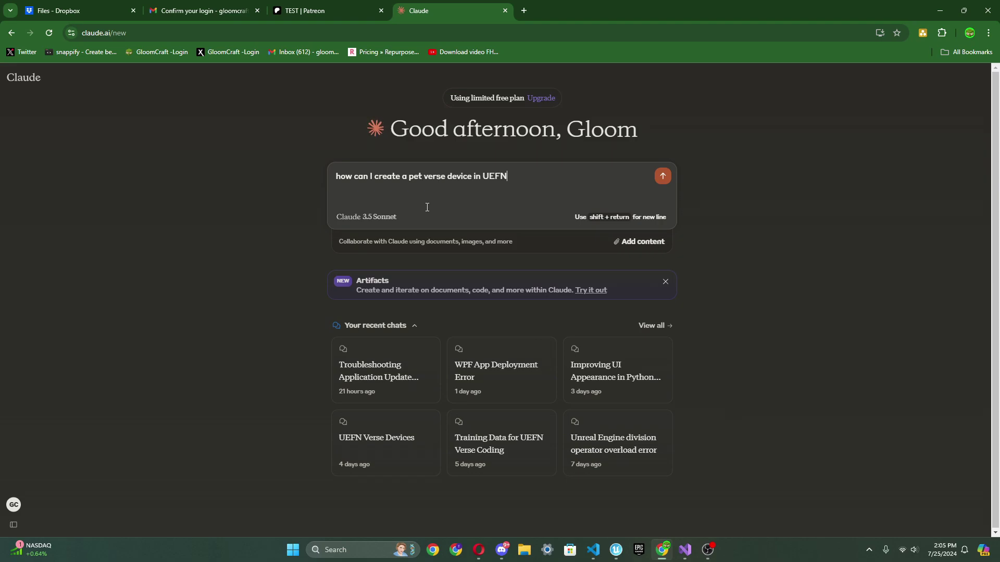
{"action": "key", "text": "Return"}
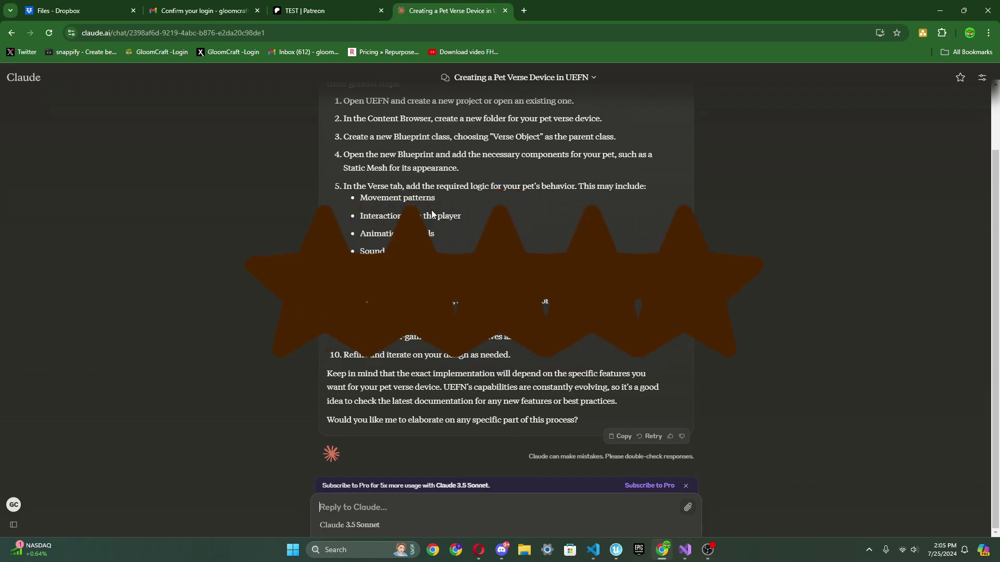
{"action": "scroll", "coordinate": [509, 168], "scroll_direction": "up", "scroll_amount": 1}
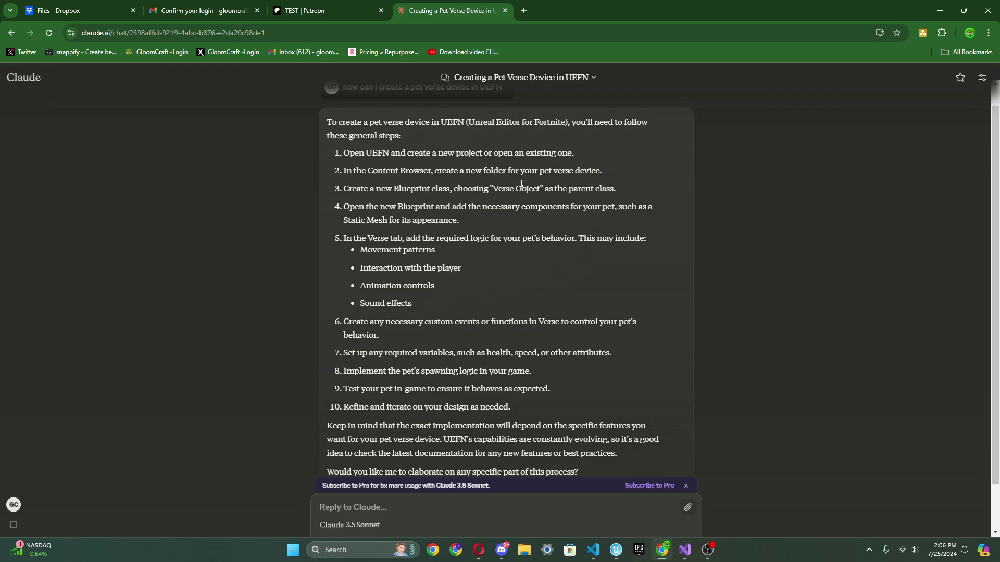
Switch to the Unreal Editor, look over the three AI logos in the level and show the WhichAIIsBEST Content assets.
{"action": "mouse_move", "coordinate": [685, 550]}
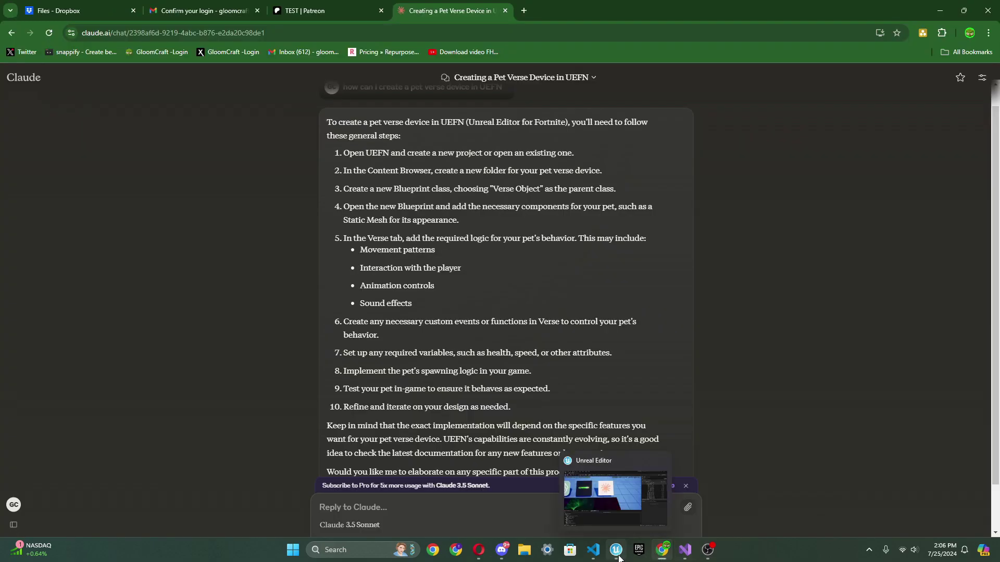
{"action": "left_click", "coordinate": [616, 550]}
{"action": "right_click_drag", "start_coordinate": [375, 216], "coordinate": [307, 235]}
{"action": "key", "text": "s"}
{"action": "right_click_drag", "start_coordinate": [394, 203], "coordinate": [396, 206]}
{"action": "key", "text": "a"}
{"action": "key", "text": "d"}
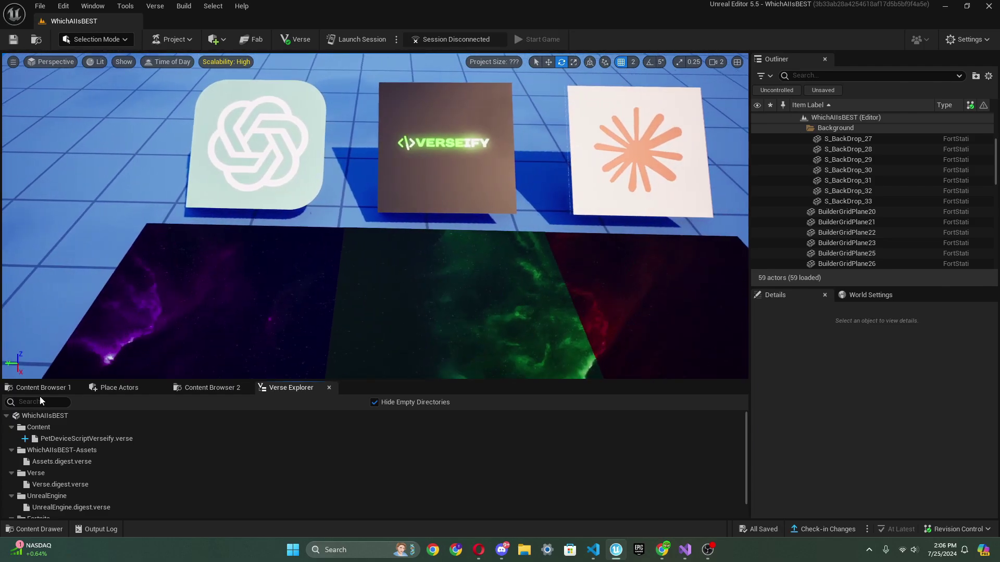
{"action": "left_click", "coordinate": [35, 388]}
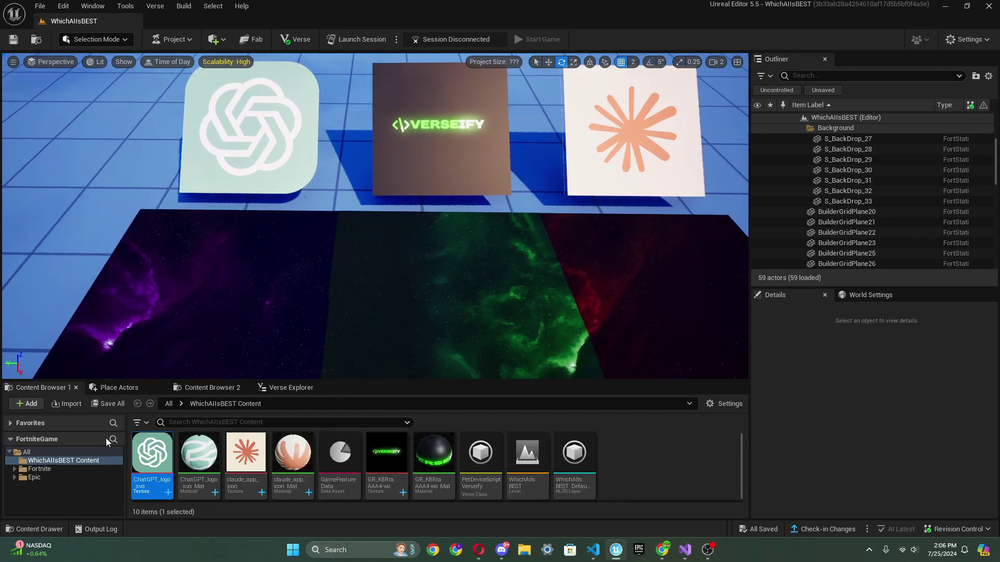
{"action": "right_click_drag", "start_coordinate": [394, 203], "coordinate": [393, 202]}
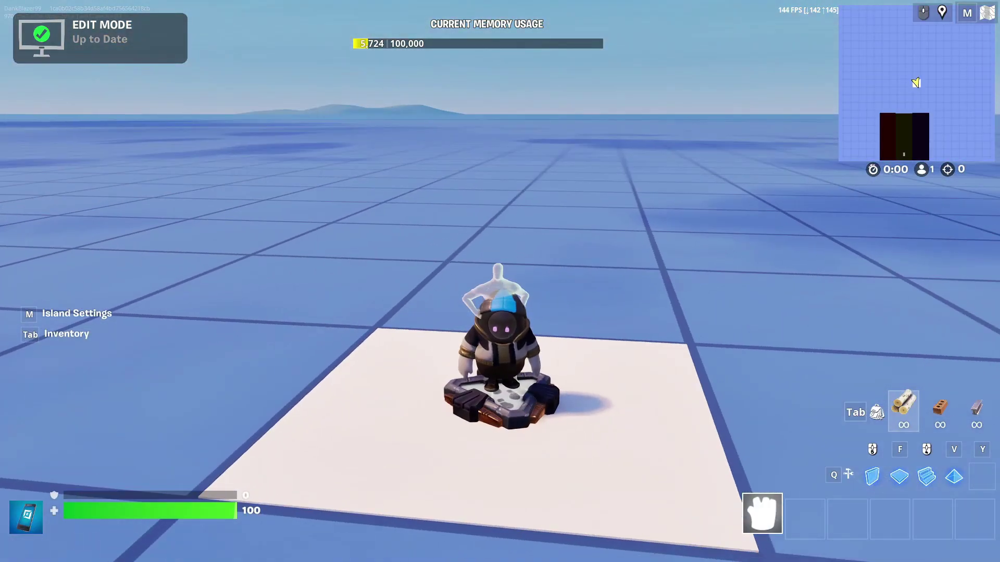
Run the character through the island in edit mode, past the purple backdrop and toward the standing statue.
{"action": "key", "text": "s"}
{"action": "key", "text": "w"}
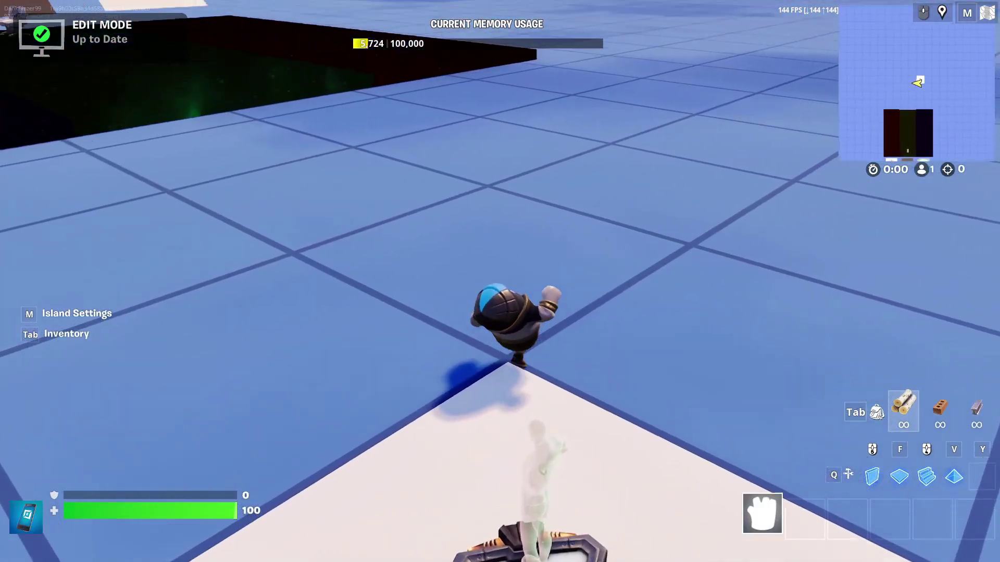
{"action": "key", "text": "space"}
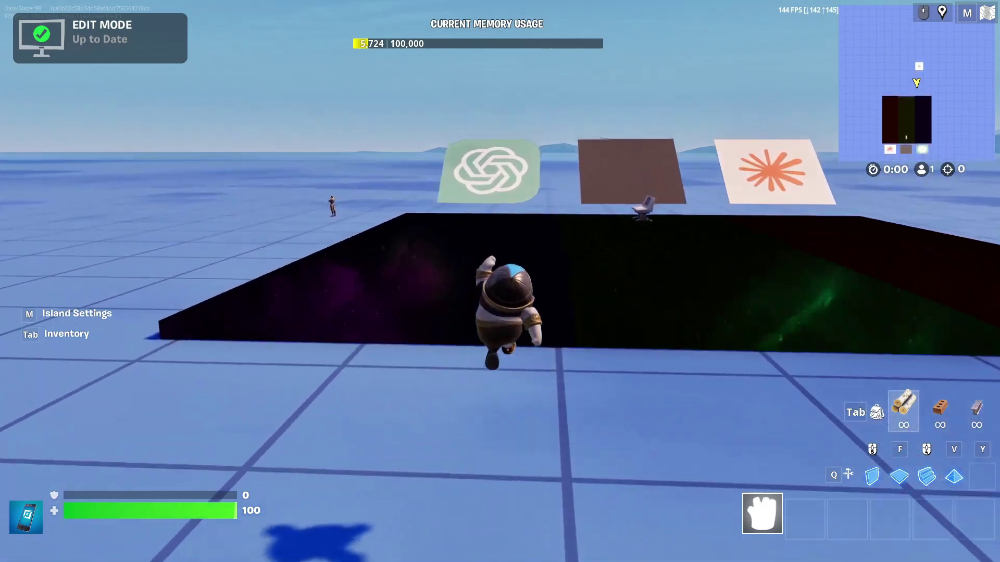
{"action": "key", "text": "w"}
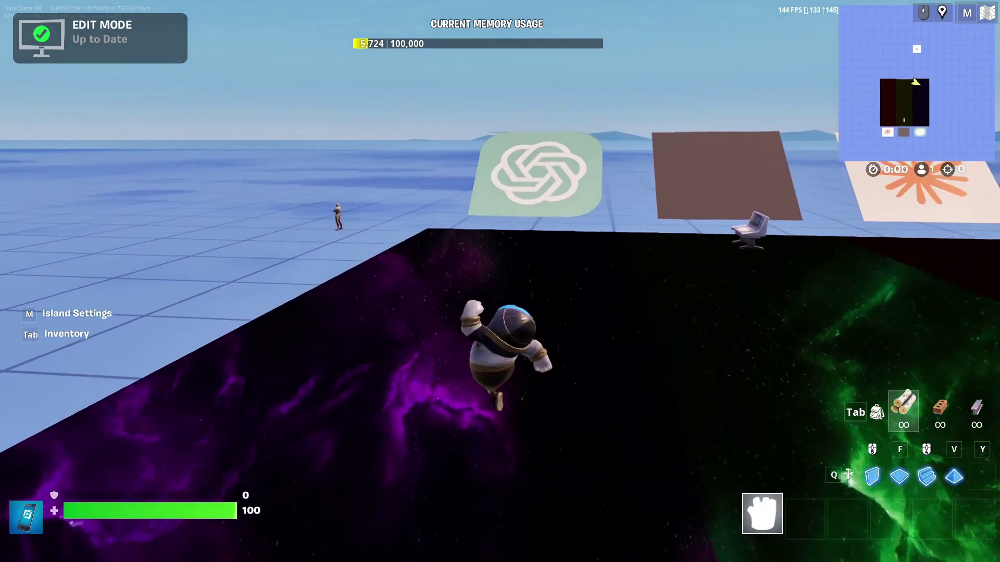
{"action": "key", "text": "s"}
{"action": "key", "text": "space"}
{"action": "key", "text": "w"}
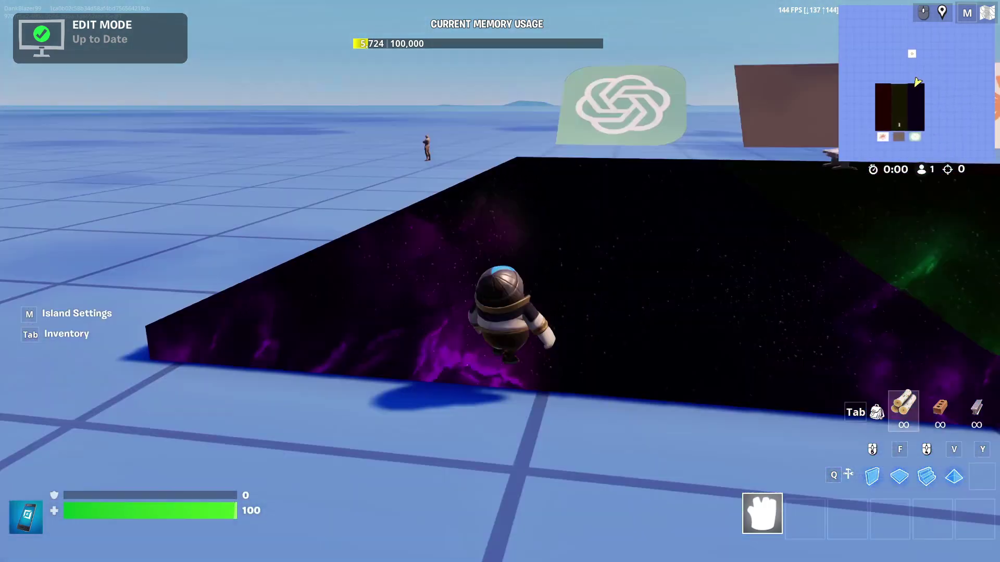
{"action": "key", "text": "w"}
{"action": "key", "text": "a"}
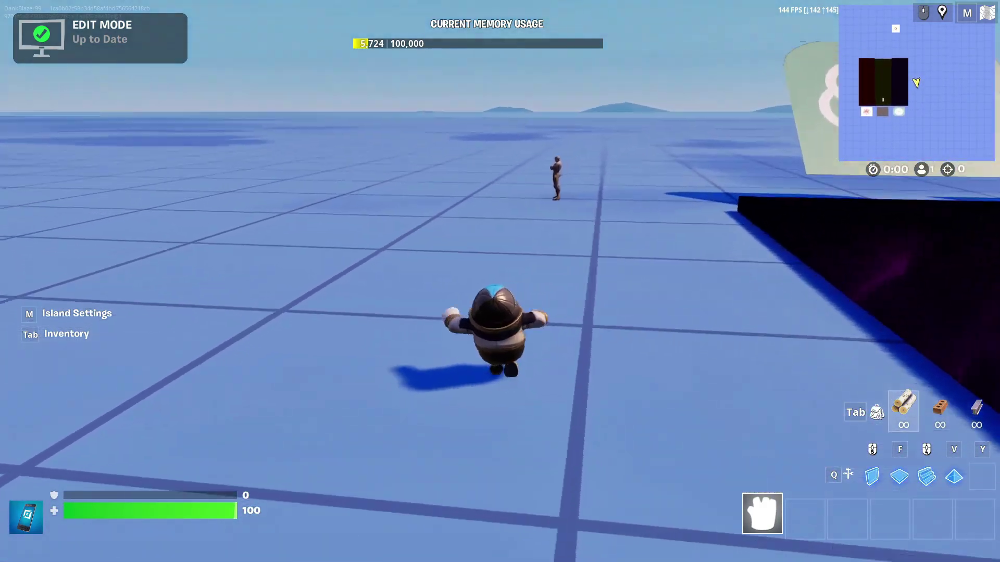
Start the game on the island and run the character from the spawn area to the statue pet.
{"action": "key", "text": "Escape"}
{"action": "left_click", "coordinate": [856, 306]}
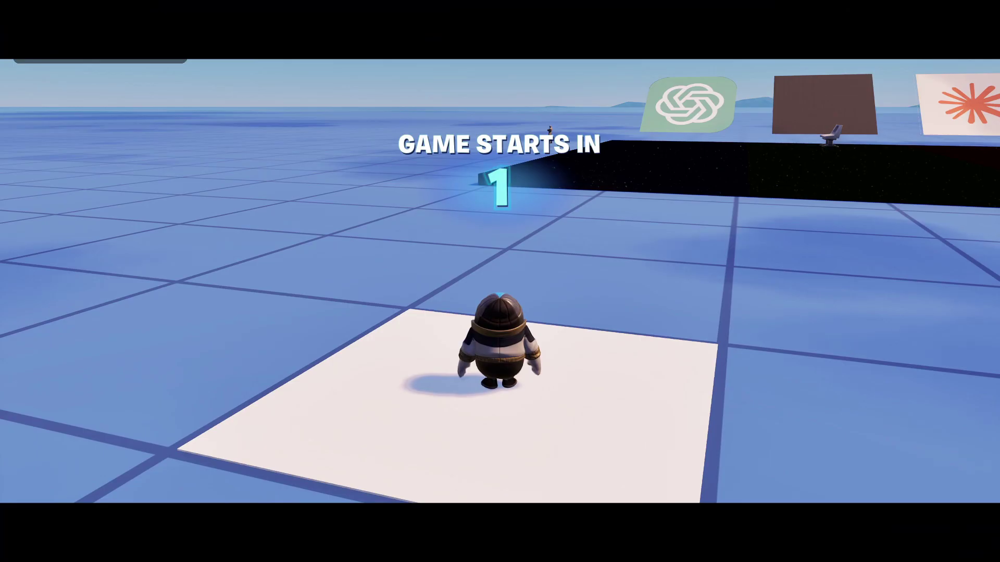
{"action": "key", "text": "w"}
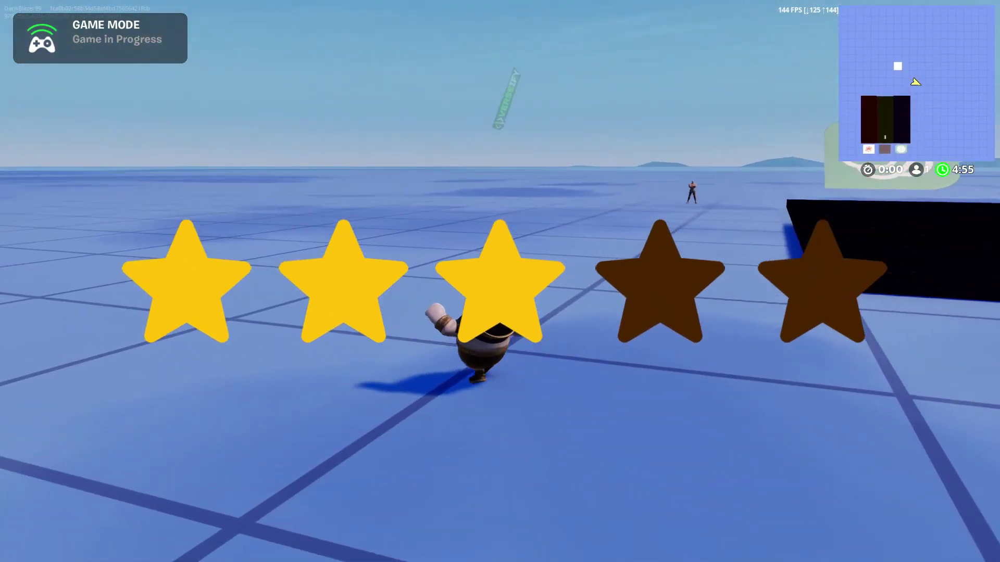
{"action": "key", "text": "space"}
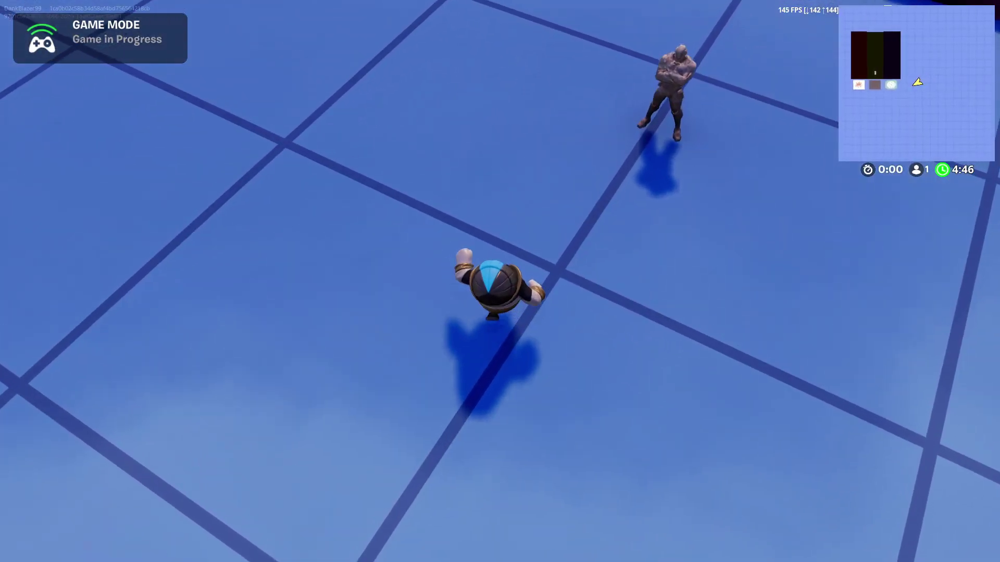
{"action": "key", "text": "w"}
{"action": "key", "text": "d"}
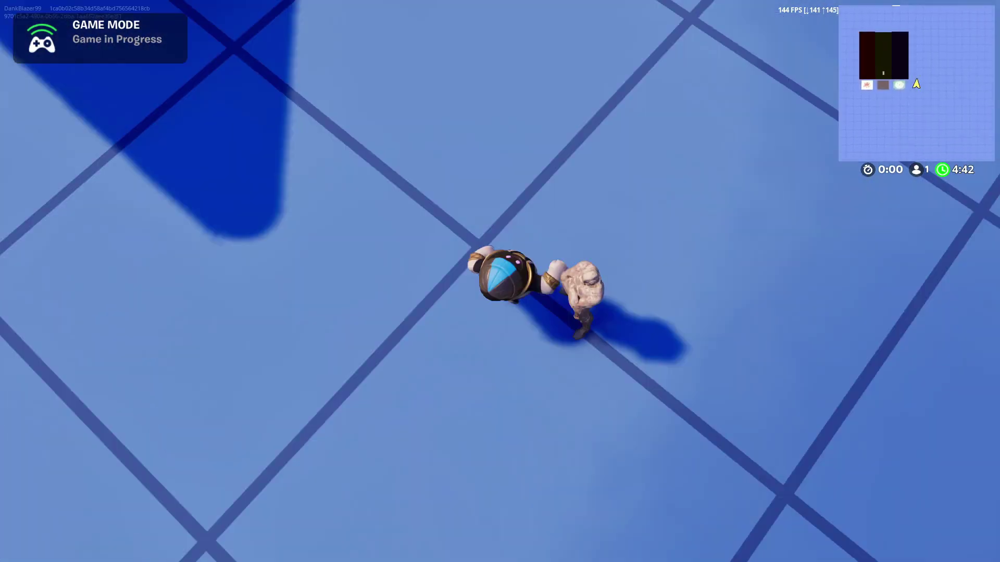
Circle the character around the statue pet to test its rotation and following, then view it from the purple backdrop.
{"action": "key", "text": "w"}
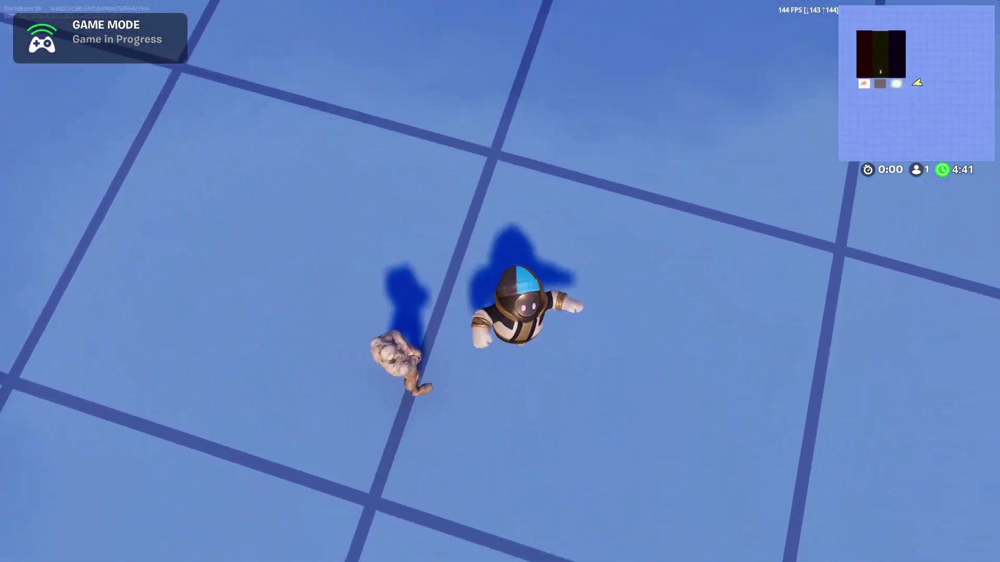
{"action": "key", "text": "a"}
{"action": "key", "text": "d"}
{"action": "key", "text": "w"}
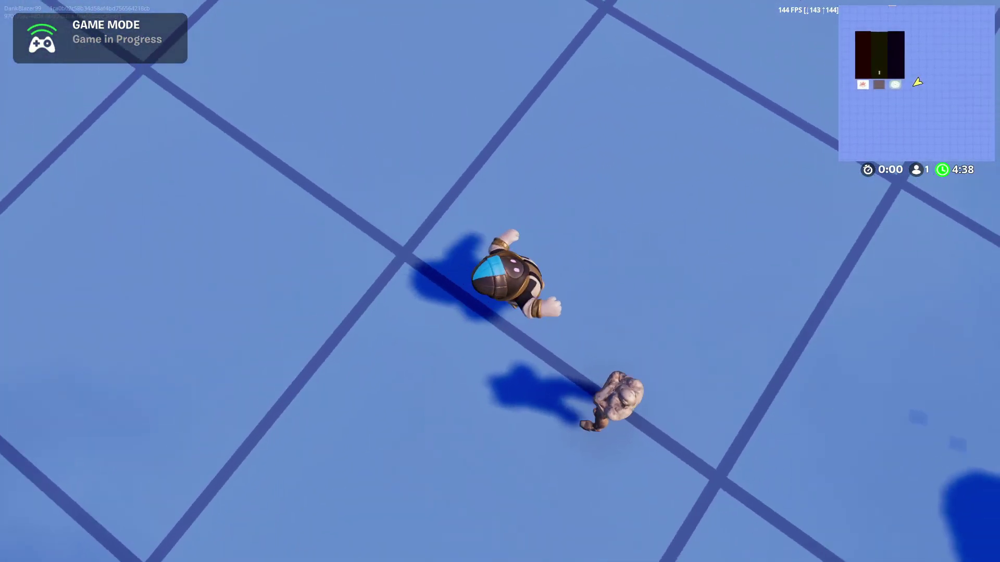
{"action": "key", "text": "a"}
{"action": "key", "text": "a"}
{"action": "key", "text": "w"}
{"action": "key", "text": "d"}
{"action": "key", "text": "s"}
{"action": "key", "text": "a"}
{"action": "key", "text": "w"}
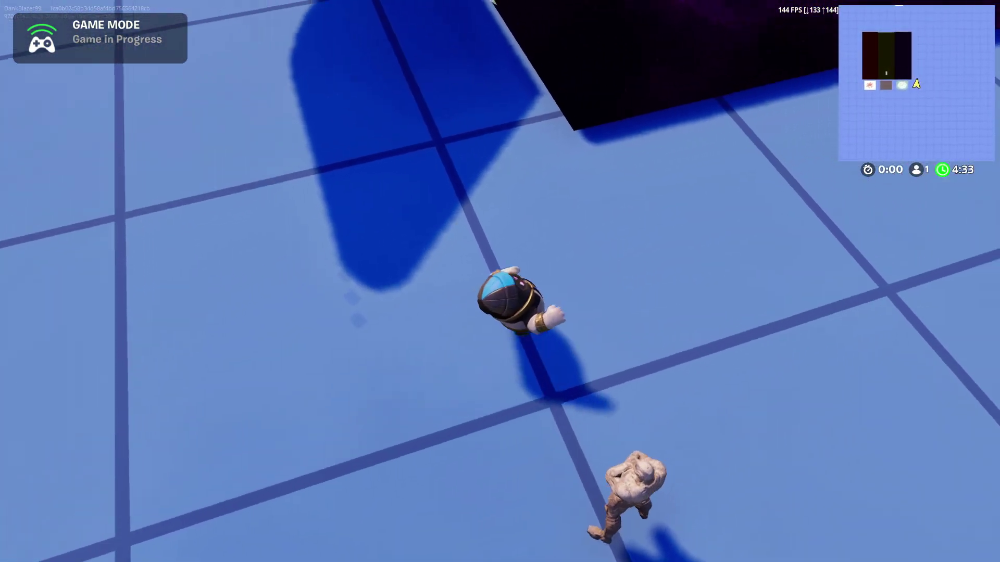
{"action": "key", "text": "d"}
{"action": "key", "text": "s"}
{"action": "key", "text": "a"}
{"action": "key", "text": "w"}
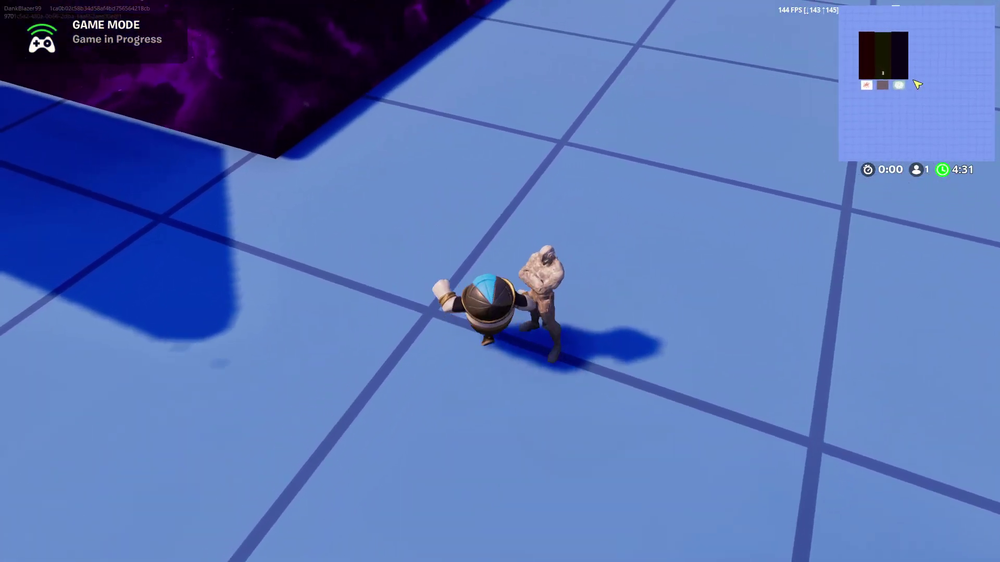
{"action": "key", "text": "d"}
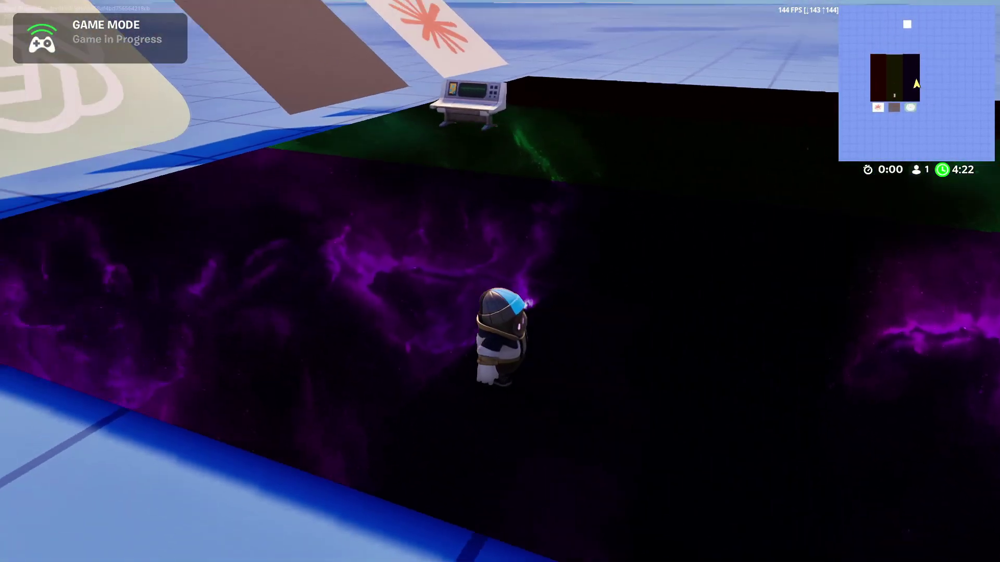
{"action": "key", "text": "d"}
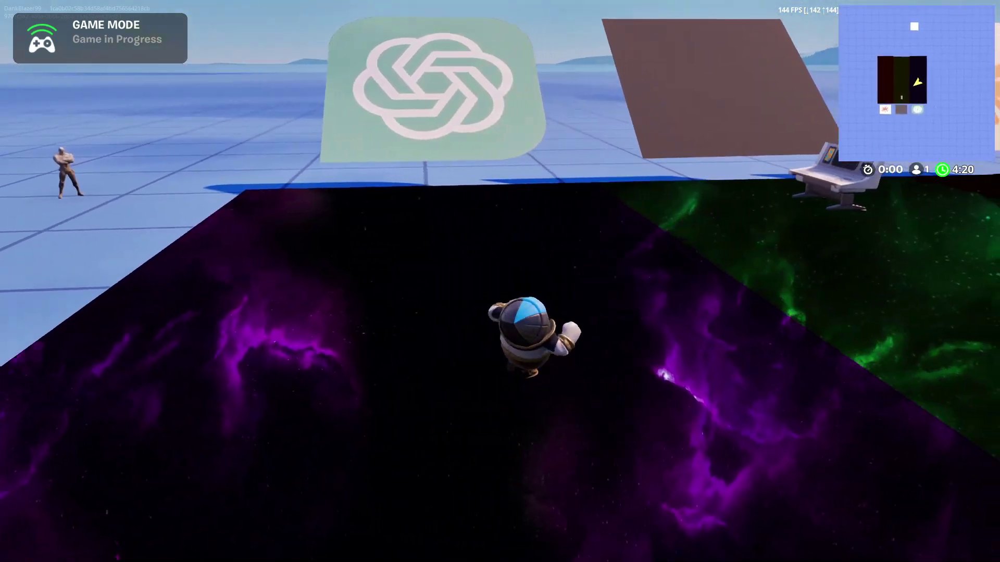
{"action": "key", "text": "w"}
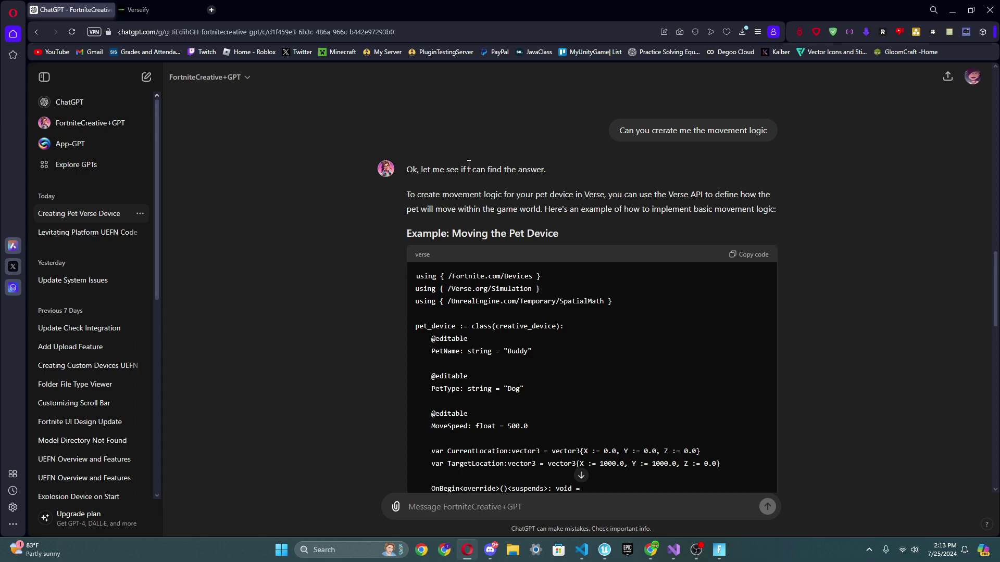
Copy the pet movement code from FortniteCreative+GPT's reply and send it back with "Can you fix this code it has many issues".
{"action": "scroll", "coordinate": [514, 413], "scroll_direction": "up", "scroll_amount": 2}
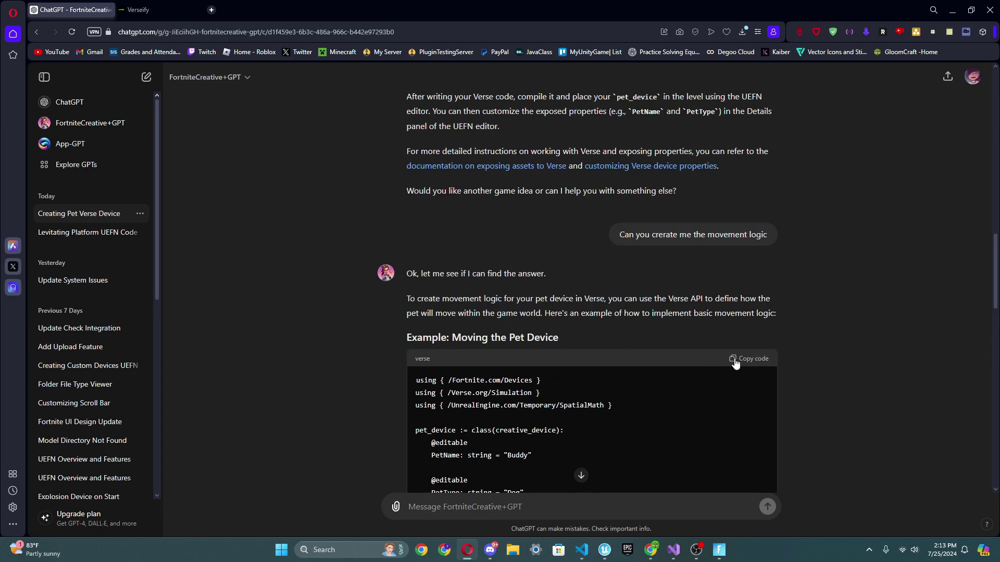
{"action": "left_click", "coordinate": [735, 361]}
{"action": "scroll", "coordinate": [646, 405], "scroll_direction": "down", "scroll_amount": 15}
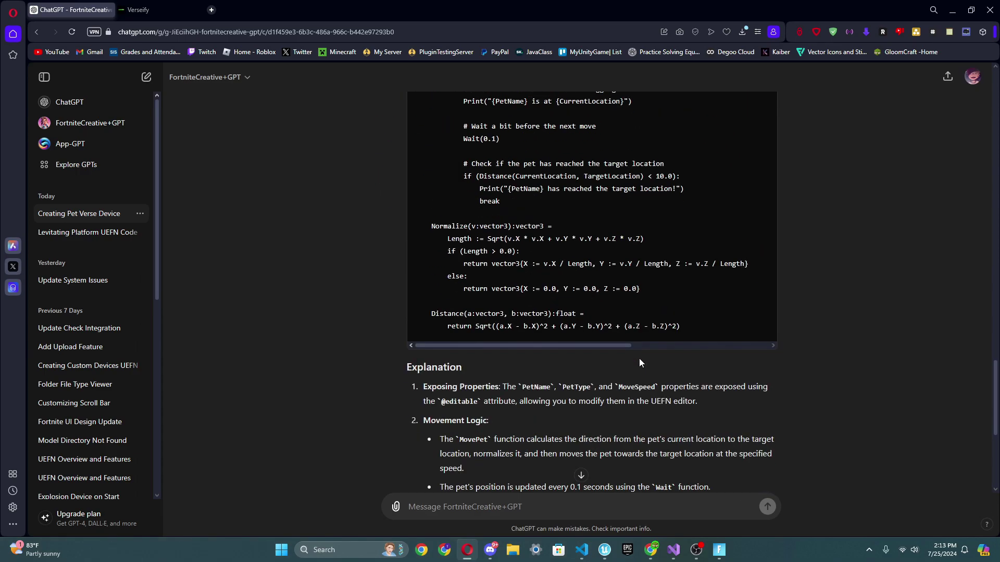
{"action": "scroll", "coordinate": [640, 360], "scroll_direction": "down", "scroll_amount": 5}
{"action": "left_click", "coordinate": [564, 500]}
{"action": "type", "text": "Can yo"}
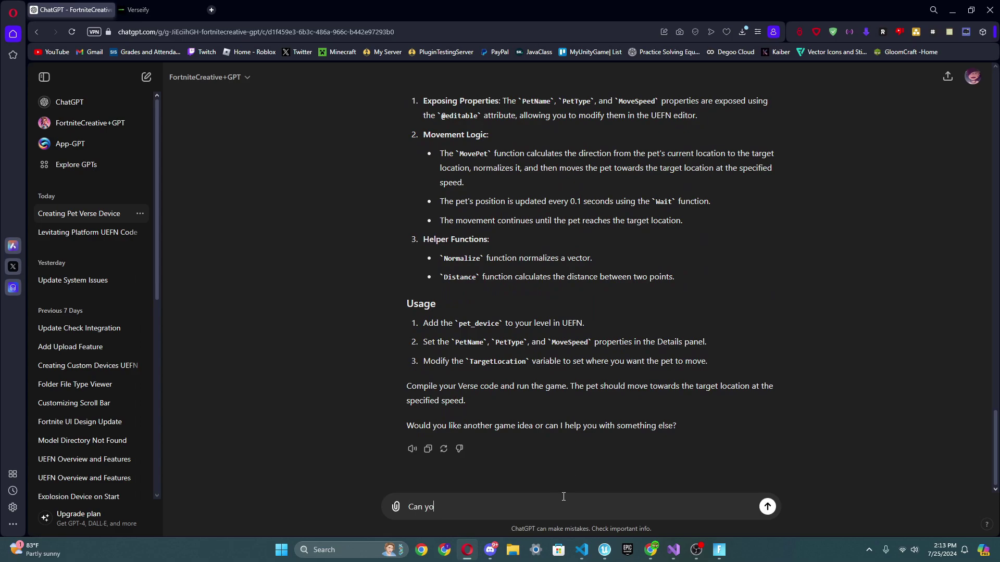
{"action": "type", "text": "u fix this code it has many ciss"}
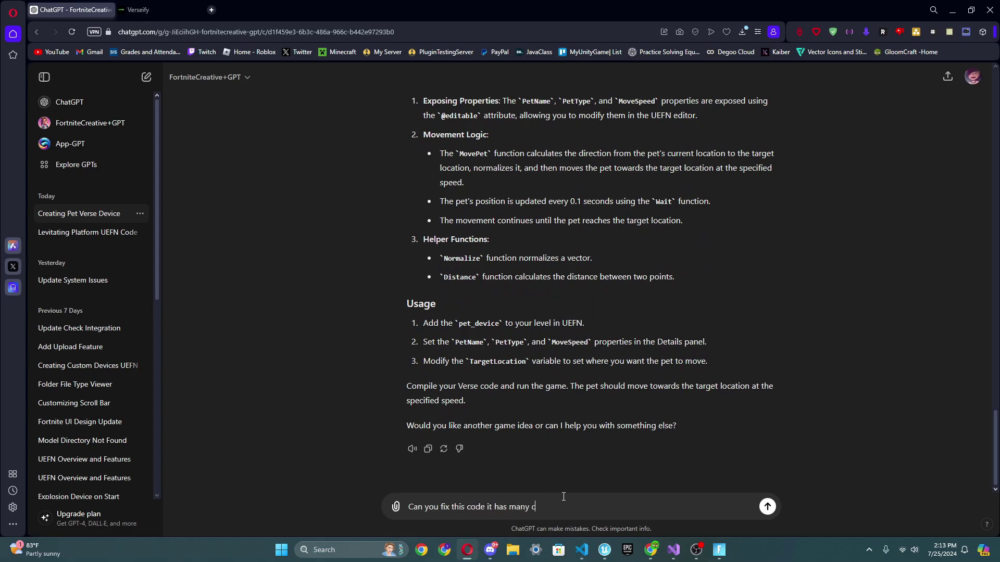
{"action": "key", "text": "BackSpace"}
{"action": "key", "text": "BackSpace"}
{"action": "key", "text": "BackSpace"}
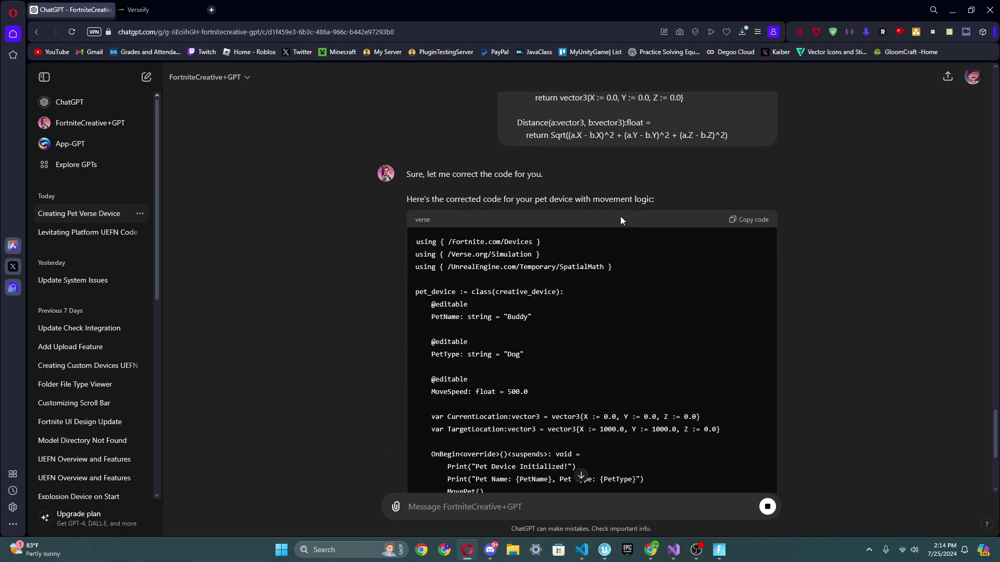
Examine FortniteCreative+GPT's corrected pet code, checking the while (true) loop and the wait(0.1) call in MovePet.
{"action": "scroll", "coordinate": [698, 261], "scroll_direction": "up", "scroll_amount": 1}
{"action": "scroll", "coordinate": [698, 262], "scroll_direction": "down", "scroll_amount": 7}
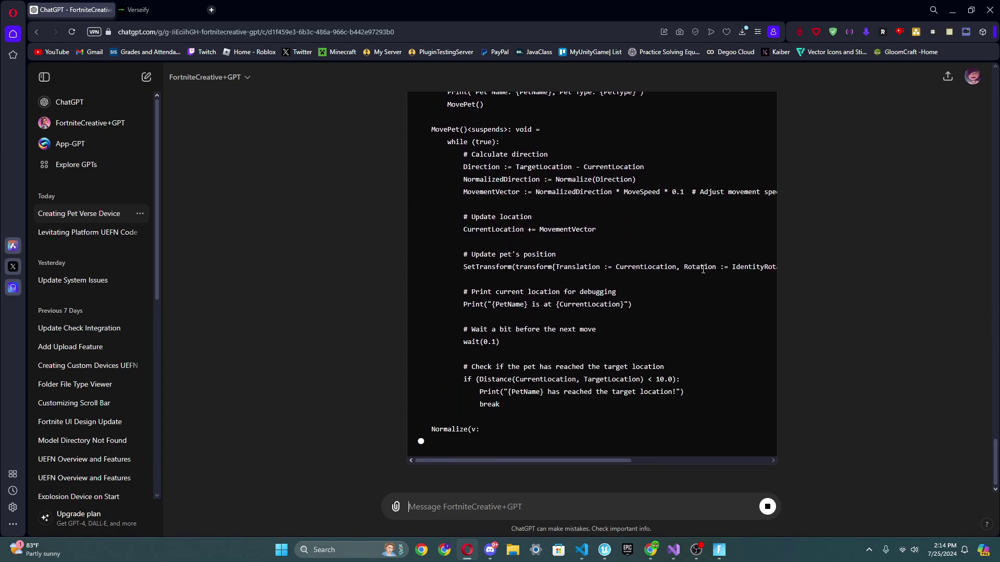
{"action": "scroll", "coordinate": [677, 222], "scroll_direction": "up", "scroll_amount": 1}
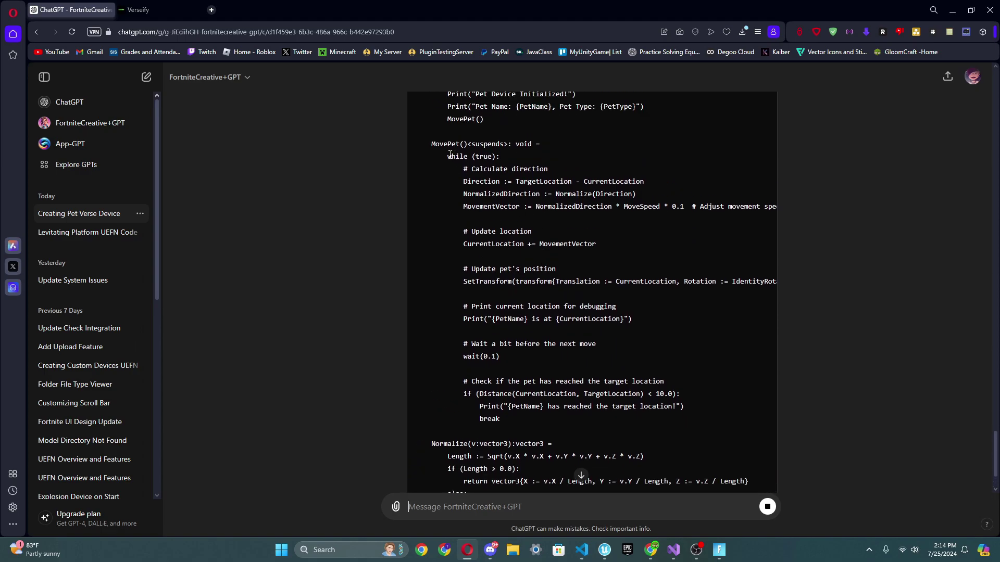
{"action": "left_click_drag", "start_coordinate": [448, 156], "coordinate": [498, 156]}
{"action": "left_click_drag", "start_coordinate": [508, 358], "coordinate": [474, 357]}
{"action": "scroll", "coordinate": [474, 358], "scroll_direction": "up", "scroll_amount": 1}
{"action": "left_click", "coordinate": [474, 358]}
Edit the earlier fix request to read "Can you fix this code it has many issues because some of the syntax is wrong with the code like while true".
{"action": "scroll", "coordinate": [585, 347], "scroll_direction": "up", "scroll_amount": 9}
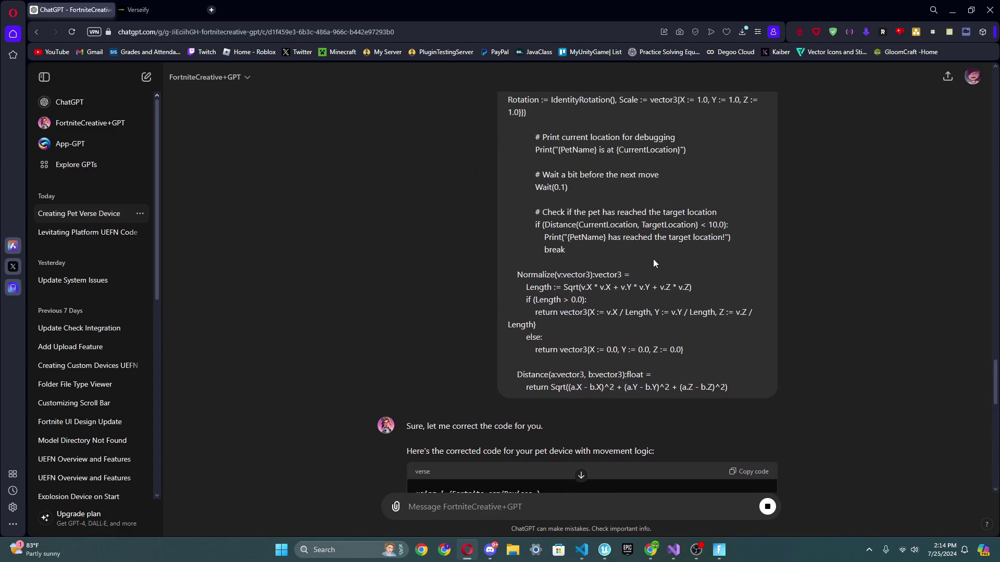
{"action": "scroll", "coordinate": [703, 261], "scroll_direction": "up", "scroll_amount": 16}
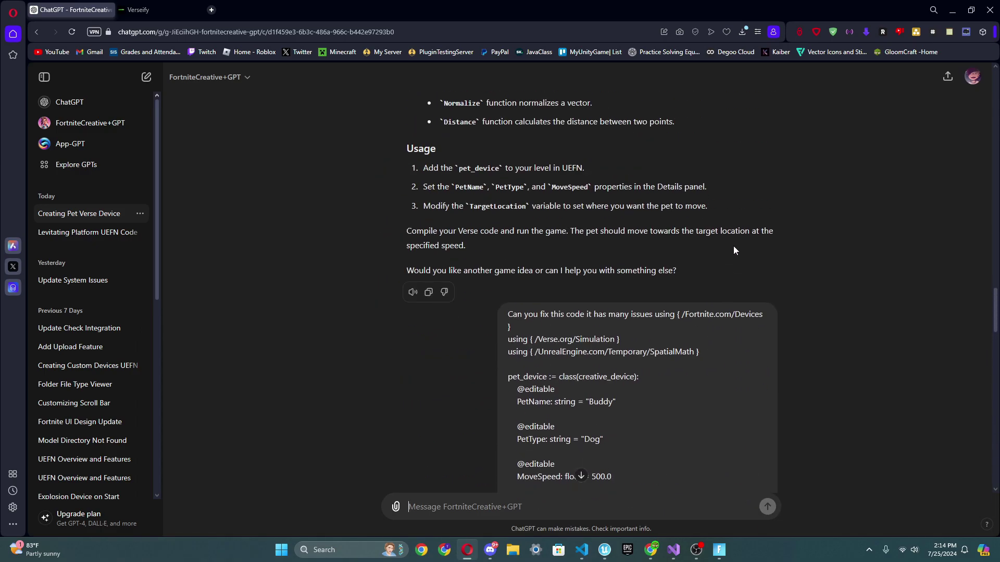
{"action": "left_click", "coordinate": [482, 311]}
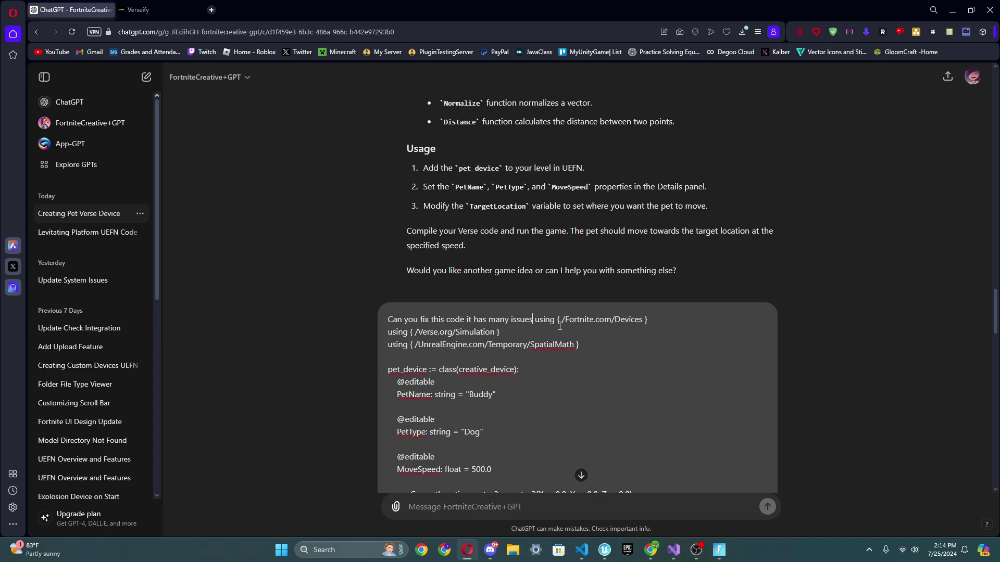
{"action": "type", "text": "because some of the sy"}
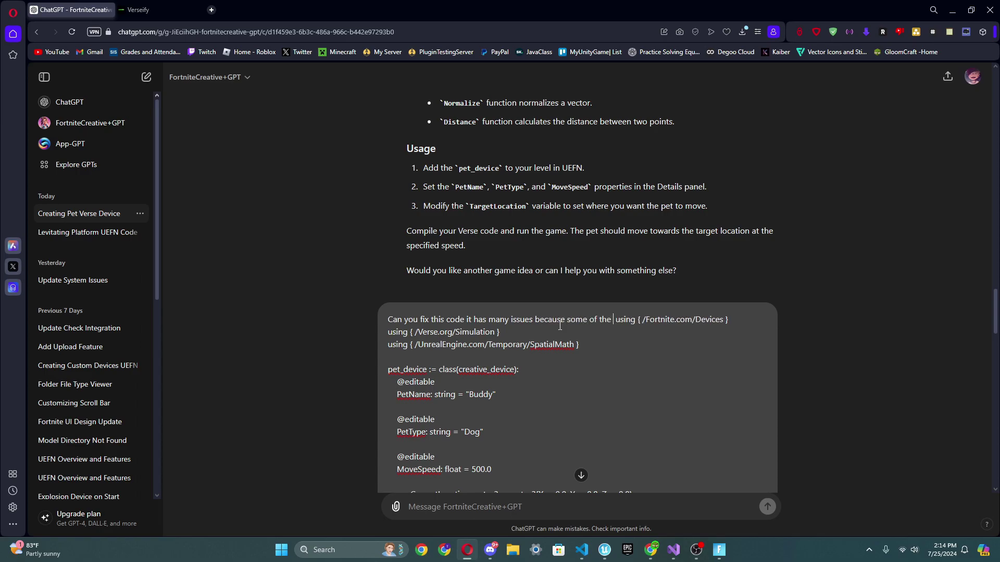
{"action": "type", "text": "ntax is "}
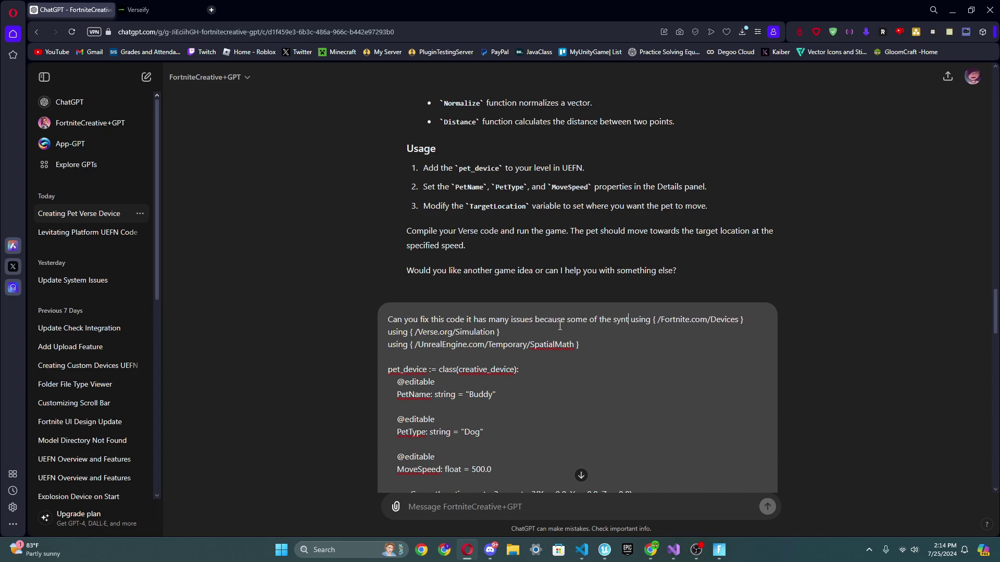
{"action": "type", "text": "wrong with the "}
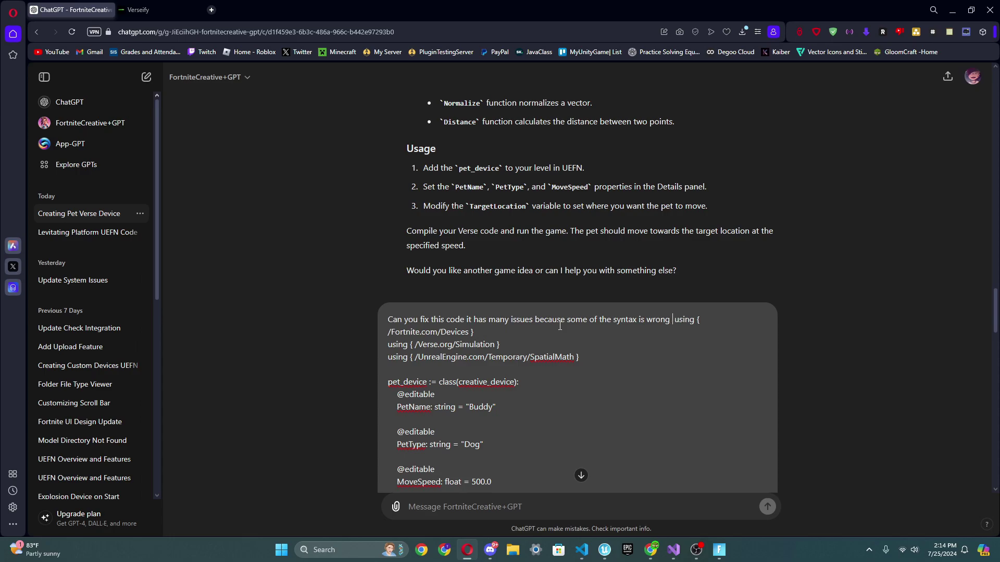
{"action": "type", "text": "code like who "}
{"action": "type", "text": "le"}
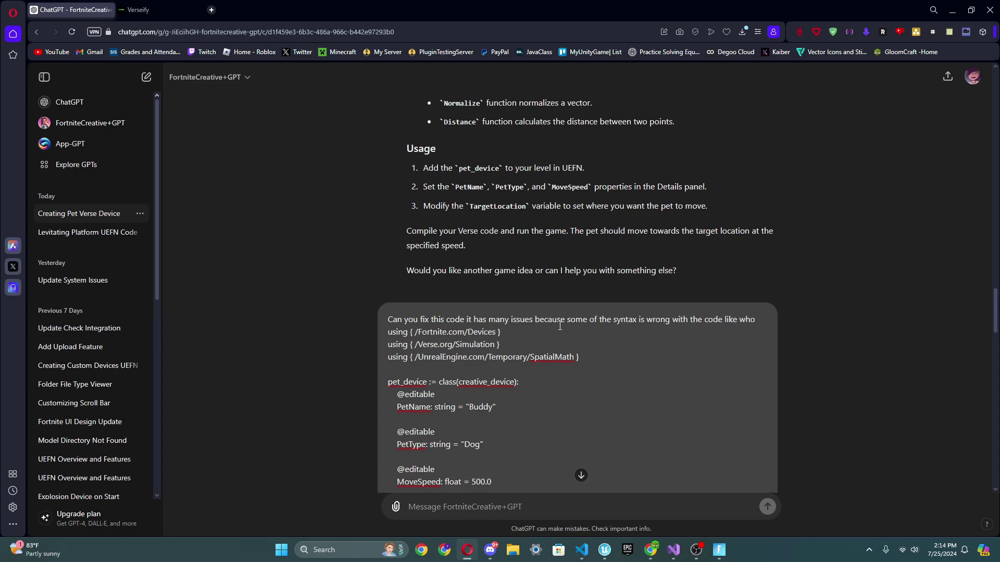
{"action": "key", "text": "BackSpace"}
{"action": "type", "text": "ile true"}
{"action": "key", "text": "shift+Return"}
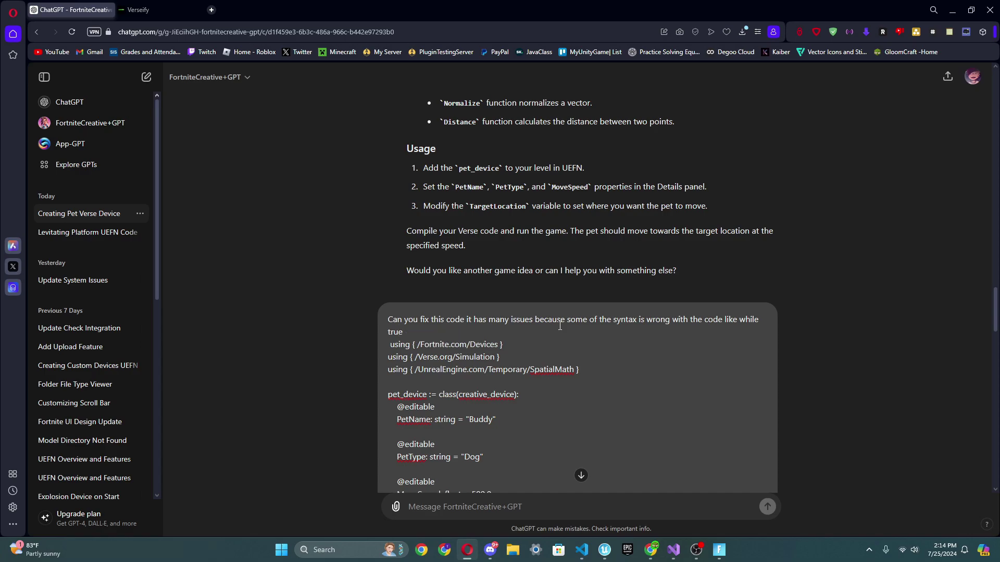
{"action": "key", "text": "BackSpace"}
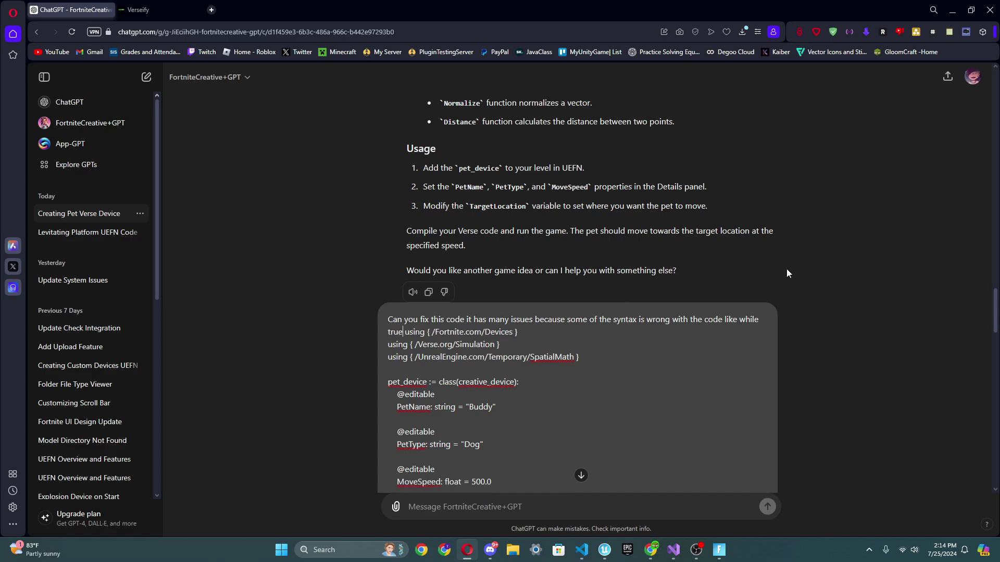
Resend the edited fix request to FortniteCreative+GPT.
{"action": "scroll", "coordinate": [853, 246], "scroll_direction": "down", "scroll_amount": 8}
{"action": "scroll", "coordinate": [818, 254], "scroll_direction": "down", "scroll_amount": 10}
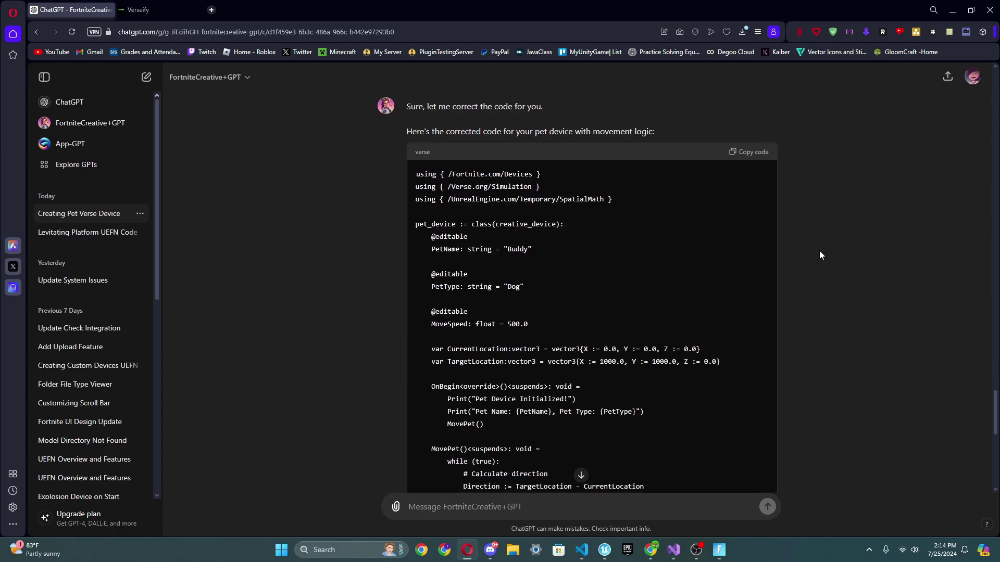
{"action": "scroll", "coordinate": [797, 229], "scroll_direction": "up", "scroll_amount": 3}
{"action": "left_click", "coordinate": [755, 220]}
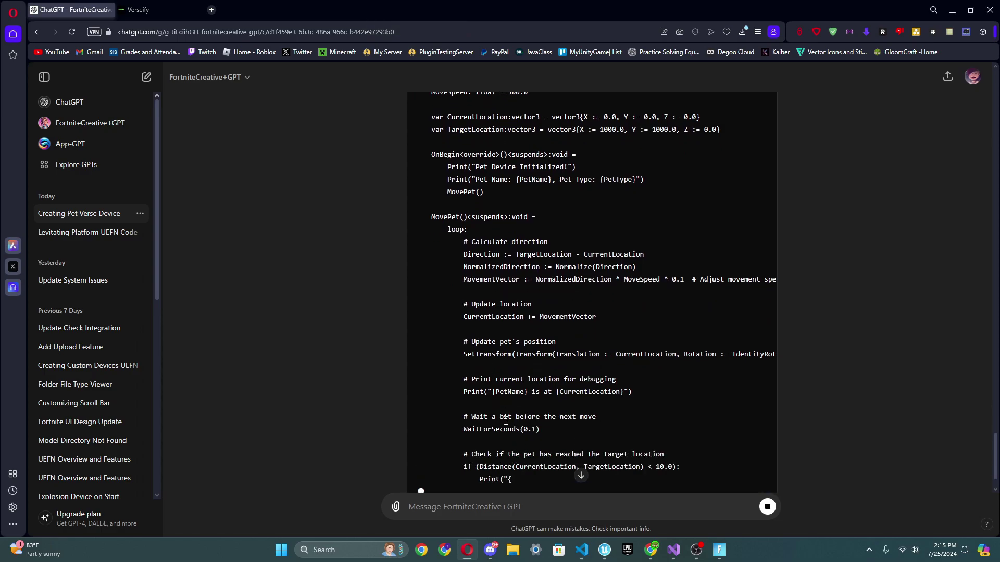
Examine the regenerated pet code, checking the loop and the WaitForSeconds(0.1) call in MovePet.
{"action": "left_click", "coordinate": [500, 426]}
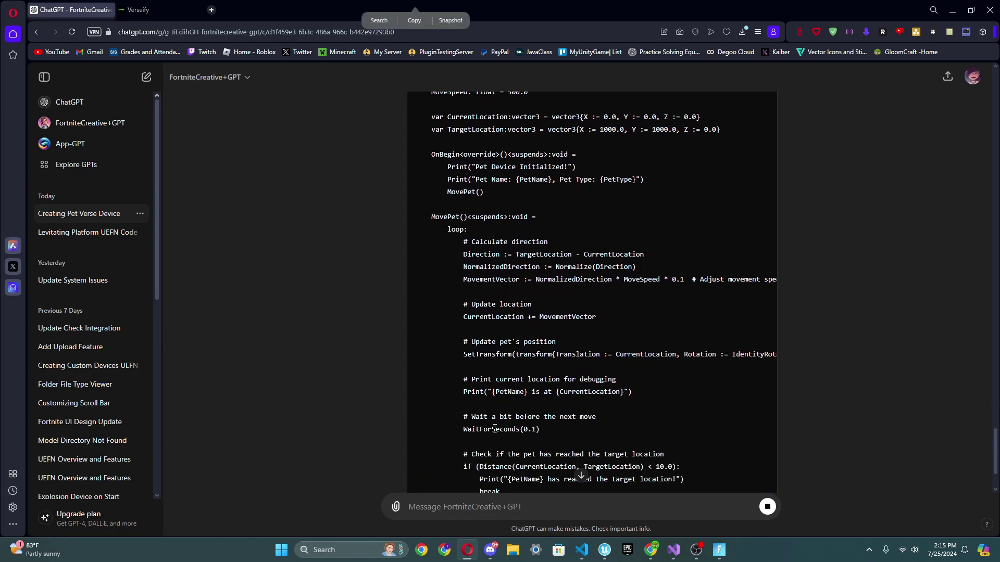
{"action": "left_click", "coordinate": [511, 429]}
{"action": "scroll", "coordinate": [513, 426], "scroll_direction": "down", "scroll_amount": 3}
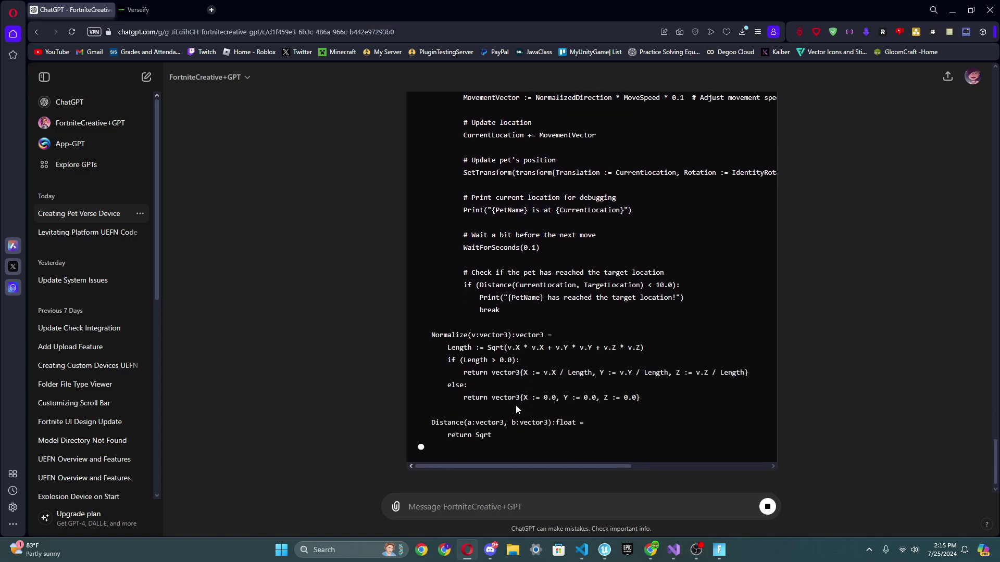
{"action": "scroll", "coordinate": [523, 390], "scroll_direction": "up", "scroll_amount": 8}
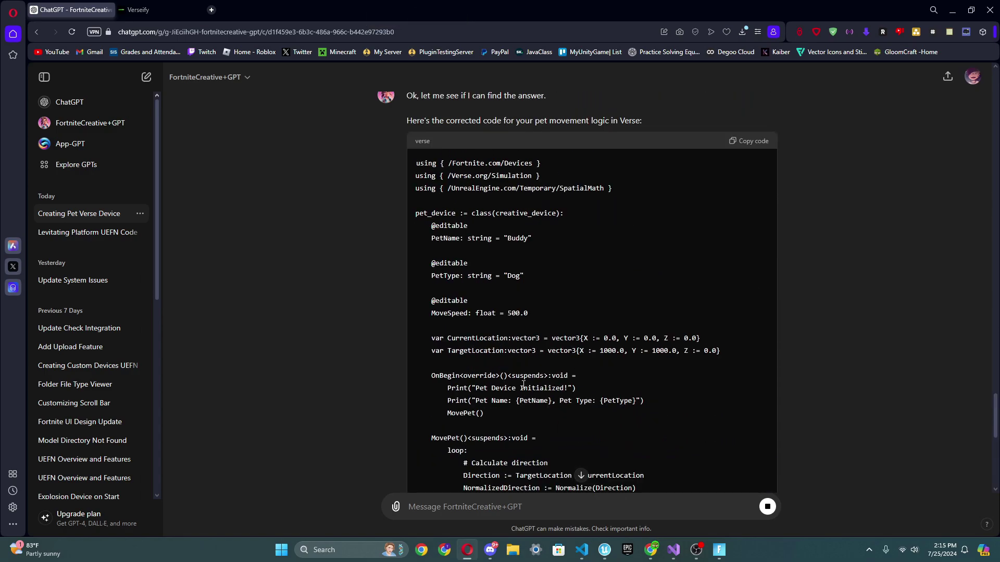
{"action": "scroll", "coordinate": [519, 386], "scroll_direction": "down", "scroll_amount": 3}
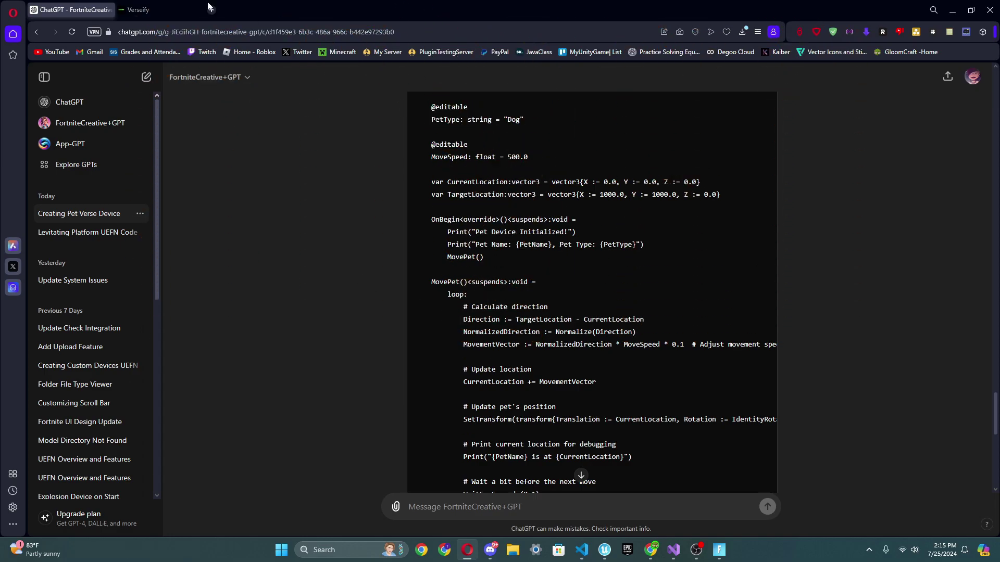
Switch to Verseify and draft "Can you fix this code because all the prop does is rotate to look at me and not move to a certain".
{"action": "left_click", "coordinate": [180, 5]}
{"action": "scroll", "coordinate": [498, 233], "scroll_direction": "down", "scroll_amount": 4}
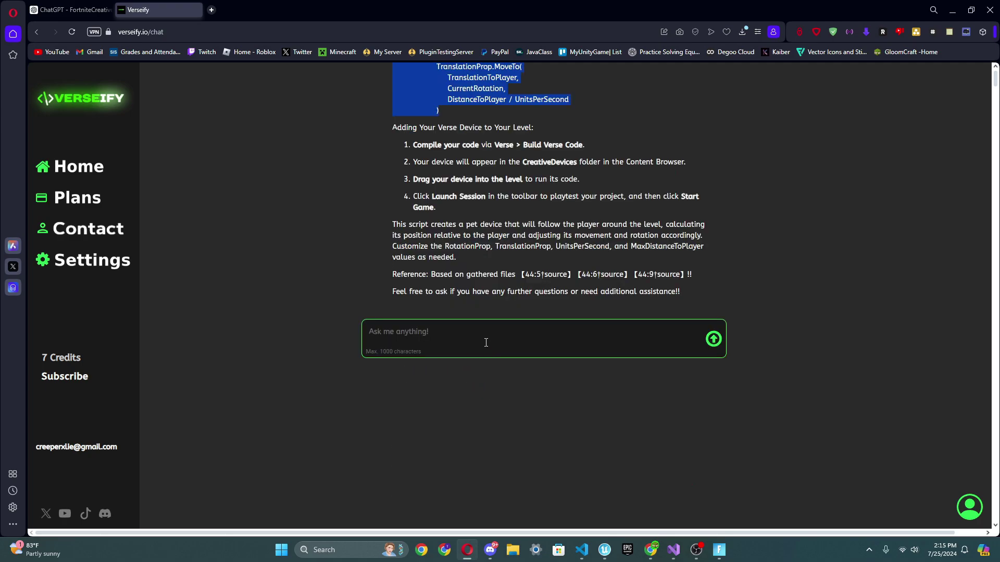
{"action": "left_click", "coordinate": [485, 343]}
{"action": "type", "text": "The cod"}
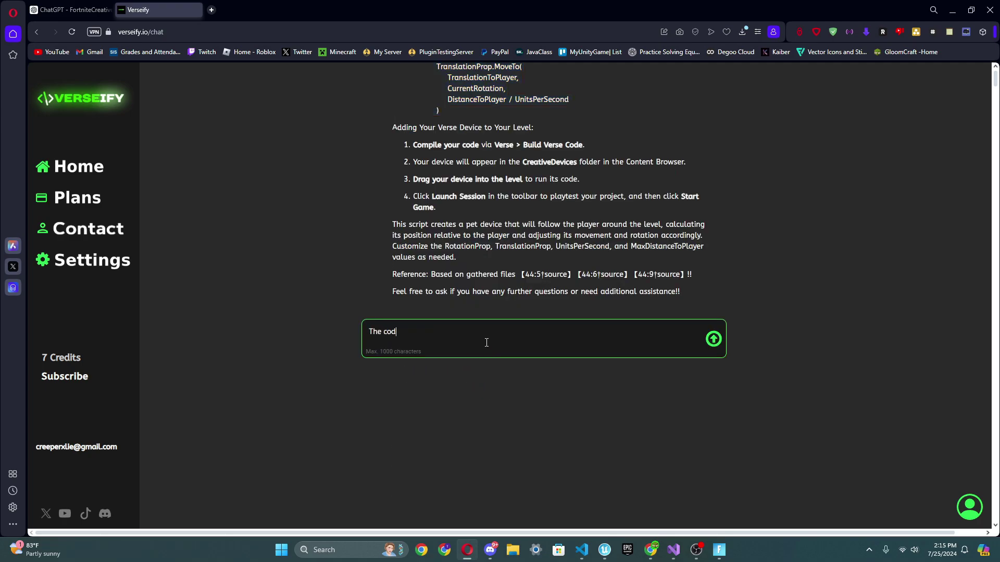
{"action": "key", "text": "BackSpace"}
{"action": "type", "text": "Can you fix this code bev"}
{"action": "key", "text": "BackSpace"}
{"action": "type", "text": "cause all the prop does is rotat"}
{"action": "type", "text": "look at me ando"}
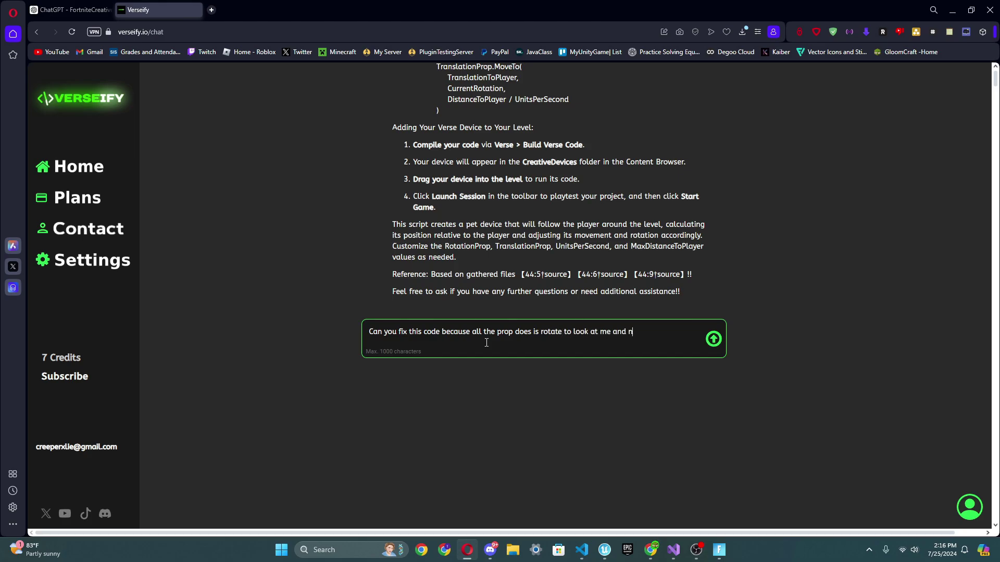
{"action": "type", "text": "to"}
{"action": "key", "text": "BackSpace"}
{"action": "key", "text": "BackSpace"}
{"action": "type", "text": "ot move to m"}
{"action": "type", "text": "ertain"}
Complete the Verseify request with "position near me", append the pet code and send it.
{"action": "scroll", "coordinate": [364, 186], "scroll_direction": "down", "scroll_amount": 5}
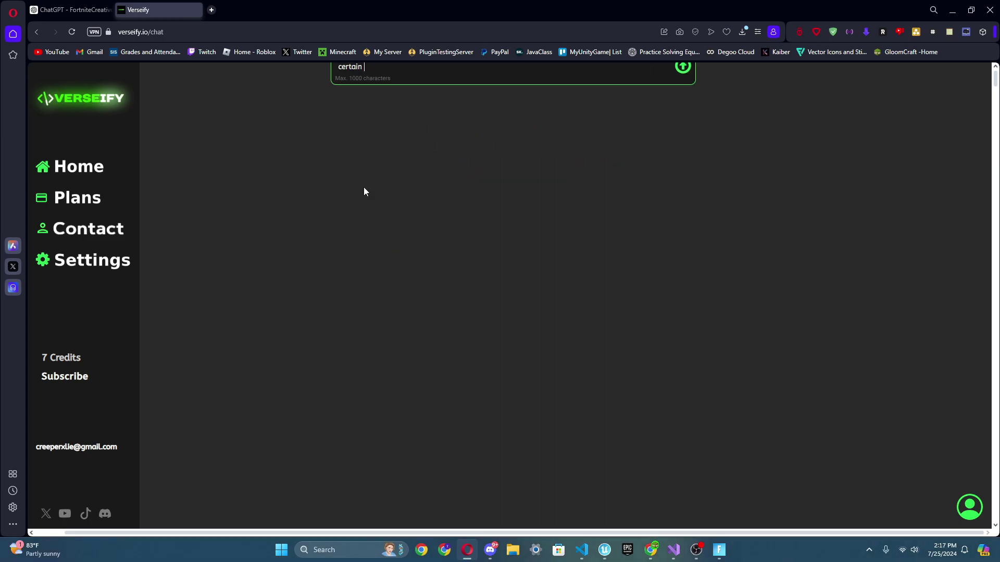
{"action": "scroll", "coordinate": [370, 173], "scroll_direction": "up", "scroll_amount": 3}
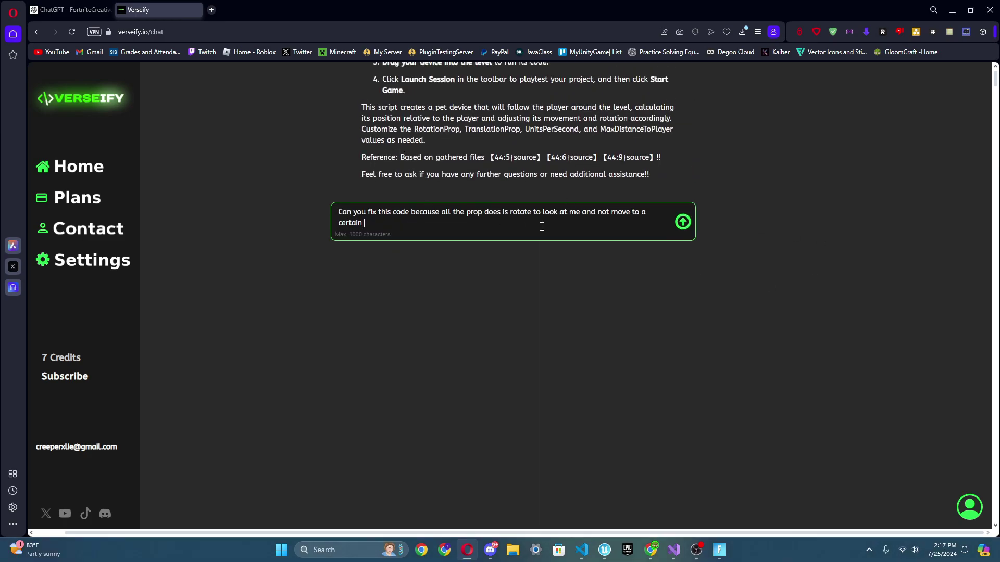
{"action": "left_click_drag", "start_coordinate": [457, 225], "coordinate": [305, 214]}
{"action": "left_click", "coordinate": [369, 221]}
{"action": "type", "text": "position near me"}
{"action": "key", "text": "ctrl+v"}
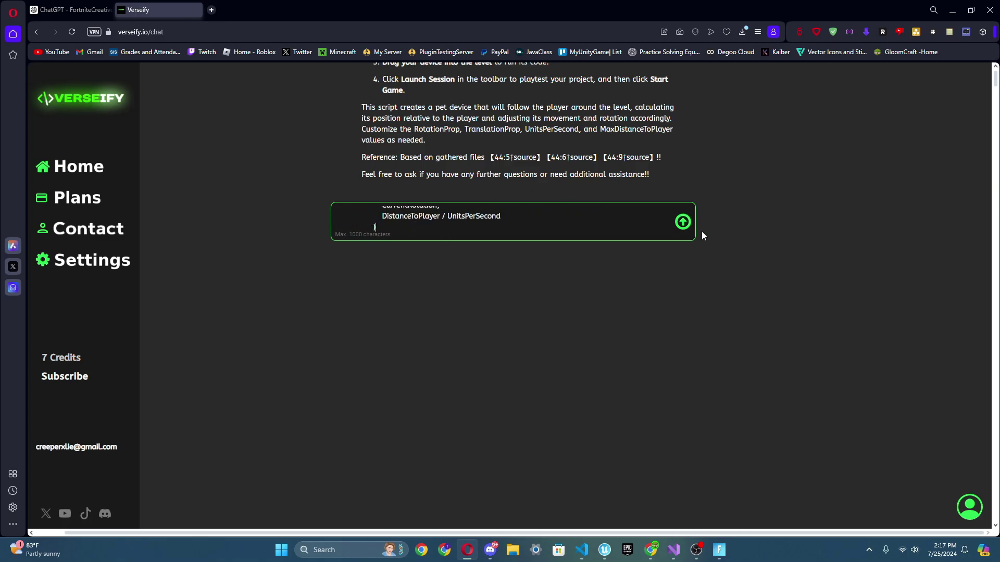
{"action": "left_click", "coordinate": [683, 225]}
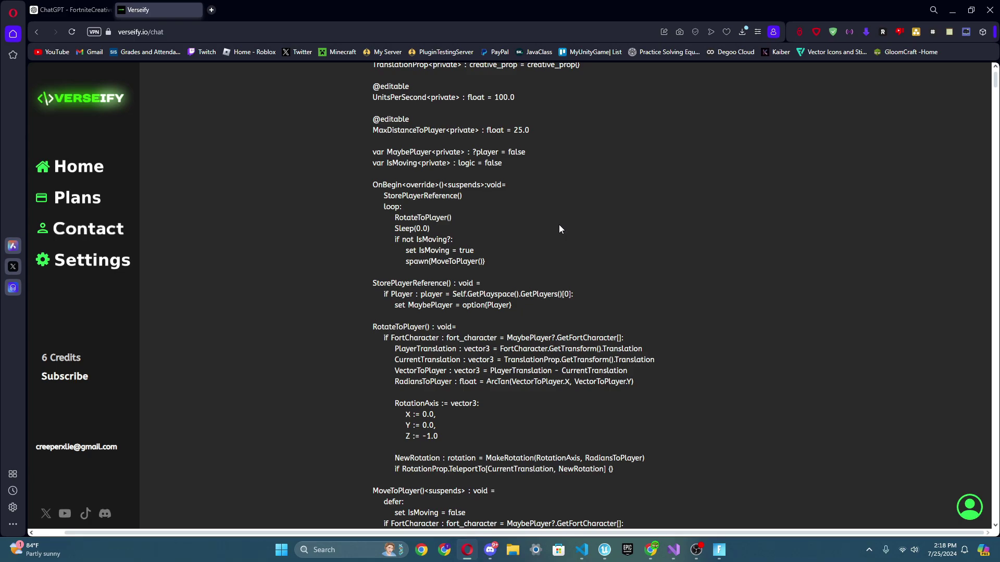
Copy Verseify's corrected pet code and replace the whole contents of PetDeviceScriptVerseify.verse in Visual Studio Code with it.
{"action": "scroll", "coordinate": [586, 229], "scroll_direction": "down", "scroll_amount": 4}
{"action": "scroll", "coordinate": [575, 237], "scroll_direction": "down", "scroll_amount": 4}
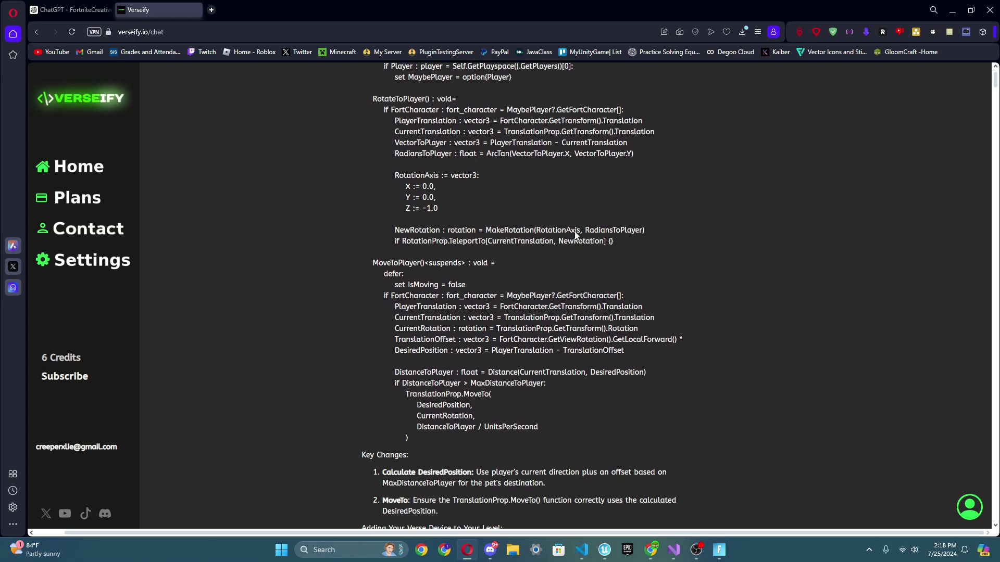
{"action": "scroll", "coordinate": [567, 214], "scroll_direction": "up", "scroll_amount": 7}
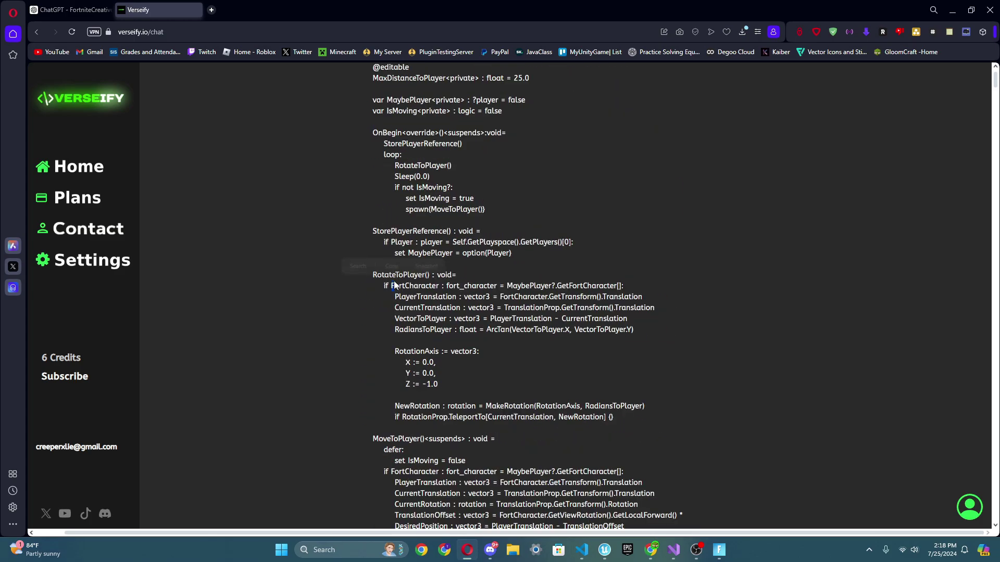
{"action": "scroll", "coordinate": [582, 174], "scroll_direction": "up", "scroll_amount": 5}
{"action": "scroll", "coordinate": [573, 204], "scroll_direction": "down", "scroll_amount": 2}
{"action": "scroll", "coordinate": [564, 202], "scroll_direction": "up", "scroll_amount": 2}
{"action": "left_click_drag", "start_coordinate": [366, 139], "coordinate": [534, 302]}
{"action": "left_click", "coordinate": [605, 550]}
{"action": "left_click", "coordinate": [583, 550]}
{"action": "key", "text": "ctrl+a"}
{"action": "key", "text": "ctrl+v"}
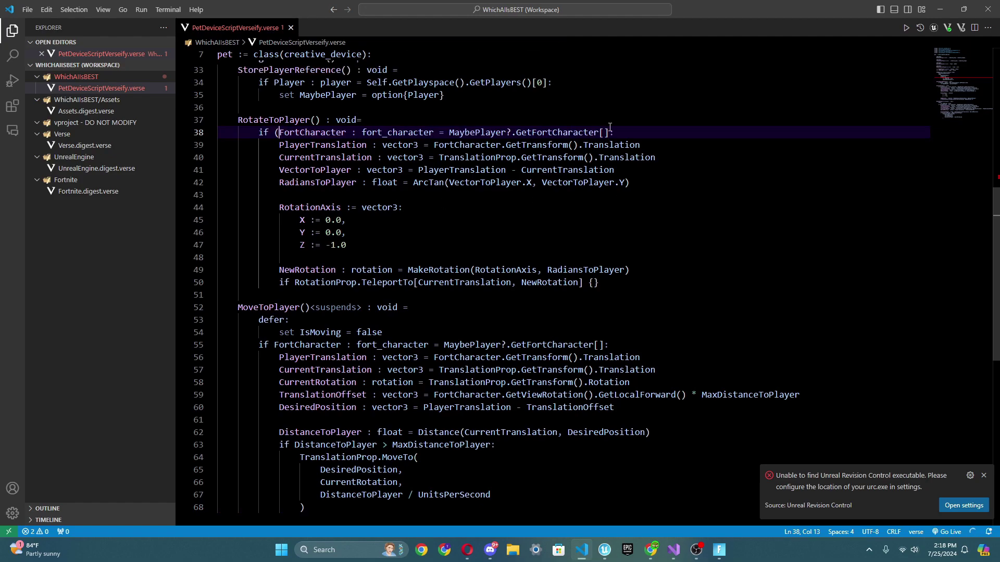
Wrap the if conditions in the pet script in parentheses and build the Verse code.
{"action": "left_click", "coordinate": [609, 127]}
{"action": "type", "text": ")"}
{"action": "scroll", "coordinate": [418, 229], "scroll_direction": "up", "scroll_amount": 2}
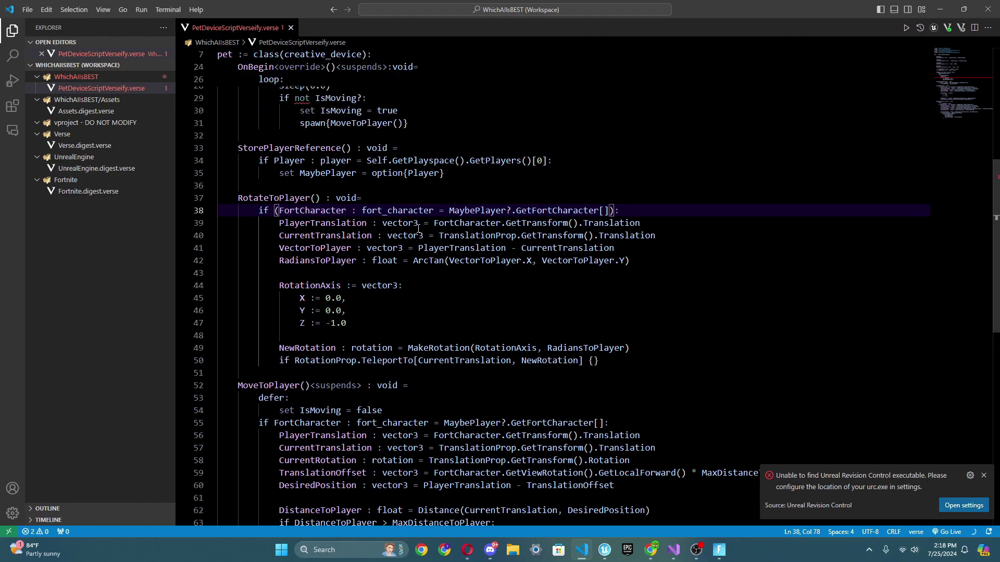
{"action": "left_click", "coordinate": [276, 161]}
{"action": "type", "text": "("}
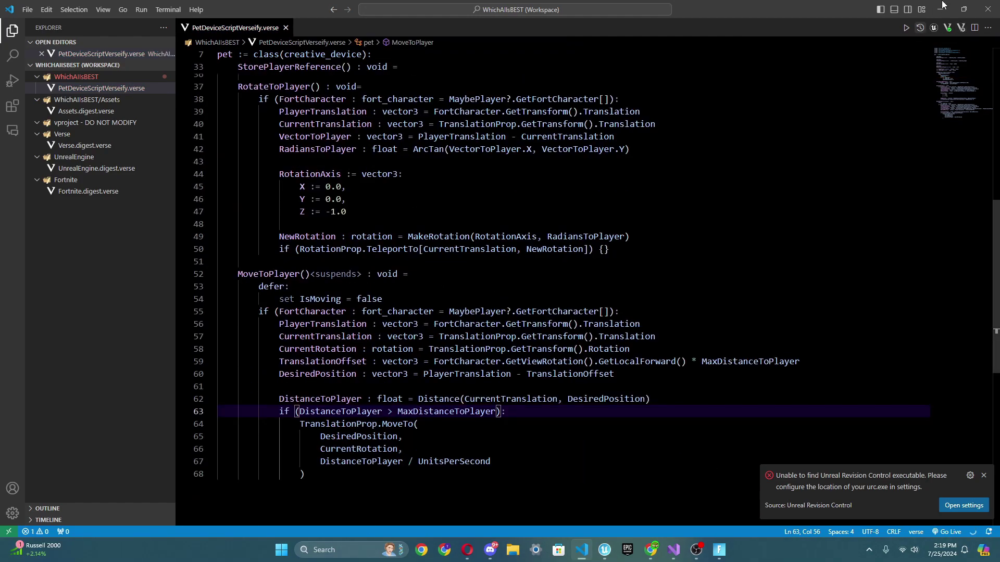
{"action": "left_click", "coordinate": [960, 29]}
{"action": "left_click", "coordinate": [944, 9]}
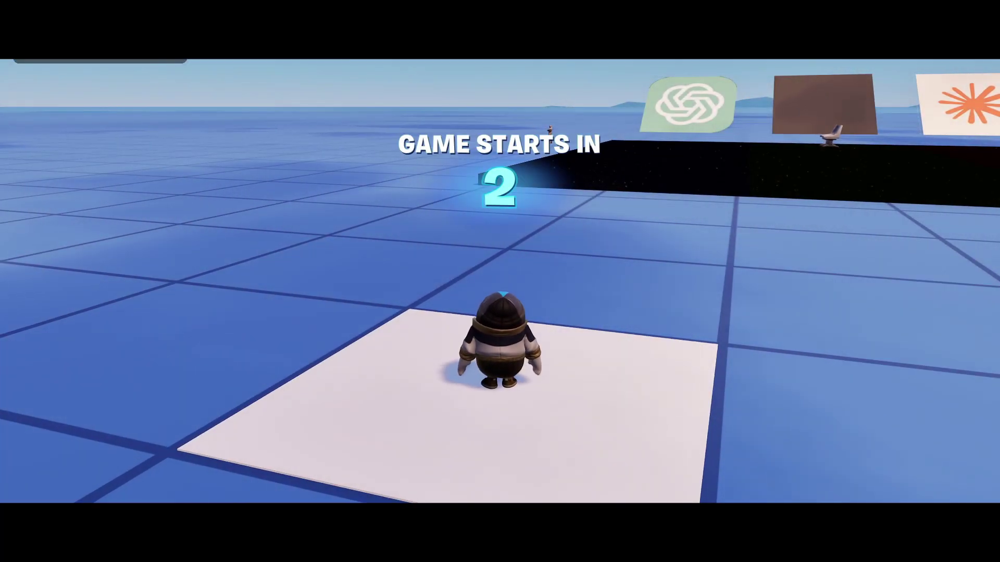
Run the character from the white spawn pad past the Verseify sign to the statue pet.
{"action": "key", "text": "w"}
{"action": "key", "text": "a"}
{"action": "key", "text": "w"}
{"action": "key", "text": "a"}
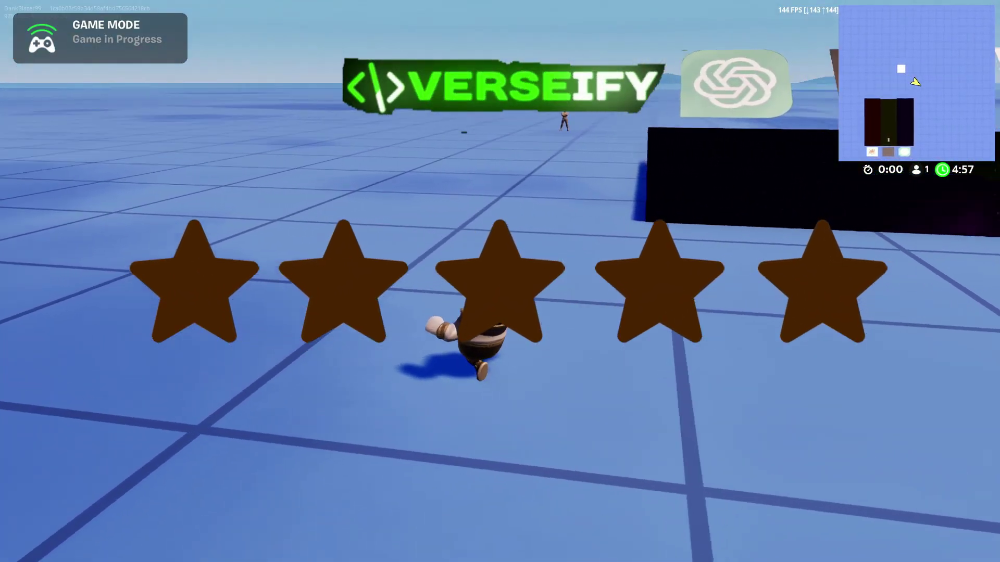
{"action": "key", "text": "w"}
{"action": "key", "text": "space"}
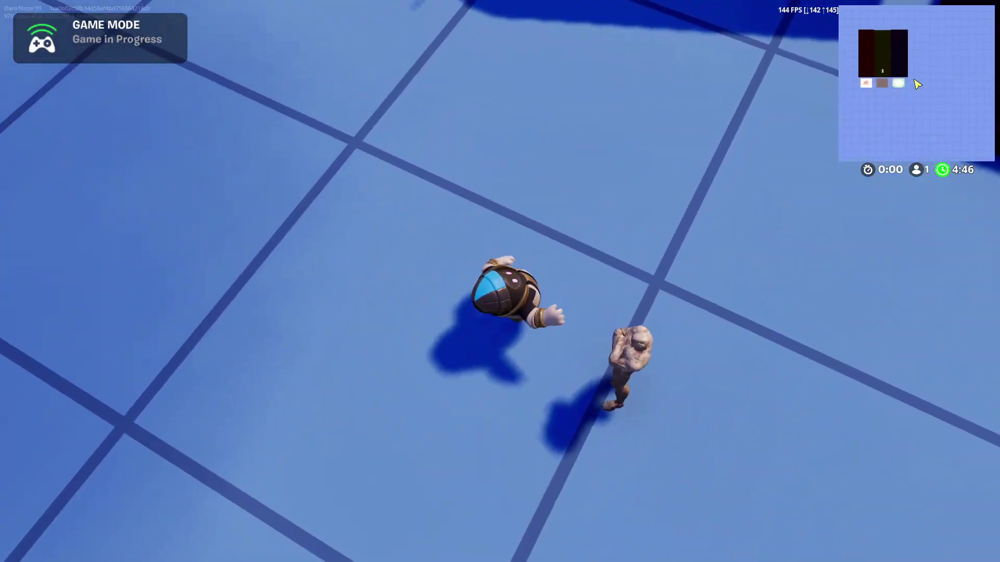
Move the character around the statue pet to test whether it follows, then leave the game window.
{"action": "key", "text": "s"}
{"action": "key", "text": "s"}
{"action": "key", "text": "a"}
{"action": "key", "text": "w"}
{"action": "key", "text": "alt+Tab"}
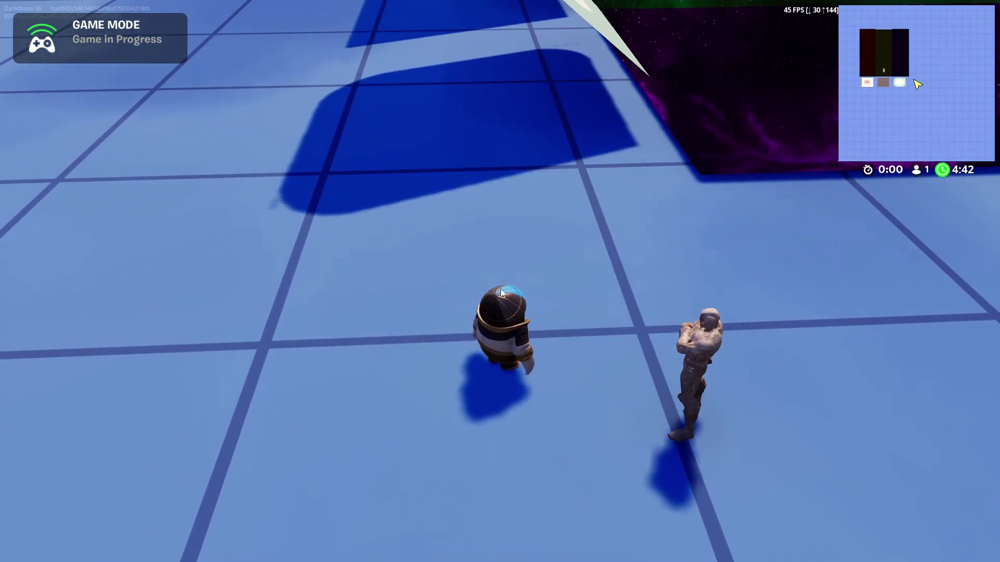
Review Verseify's corrected code and its Key Changes in the browser, then switch to the Claude conversation "Creating a Pet Verse Device in UEFN".
{"action": "key", "text": "super"}
{"action": "left_click", "coordinate": [468, 551]}
{"action": "left_click", "coordinate": [455, 389]}
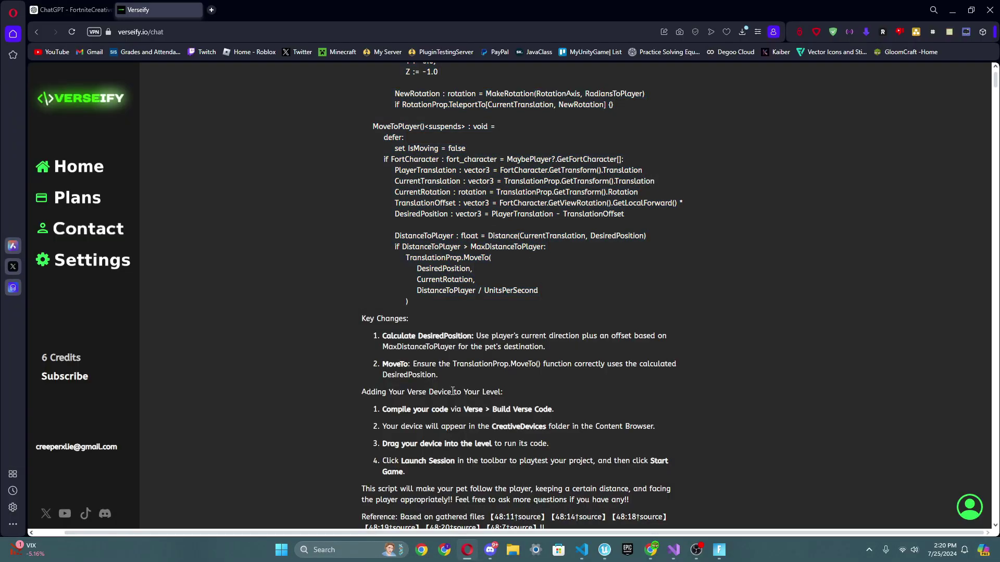
{"action": "scroll", "coordinate": [468, 384], "scroll_direction": "up", "scroll_amount": 2}
{"action": "scroll", "coordinate": [478, 394], "scroll_direction": "down", "scroll_amount": 4}
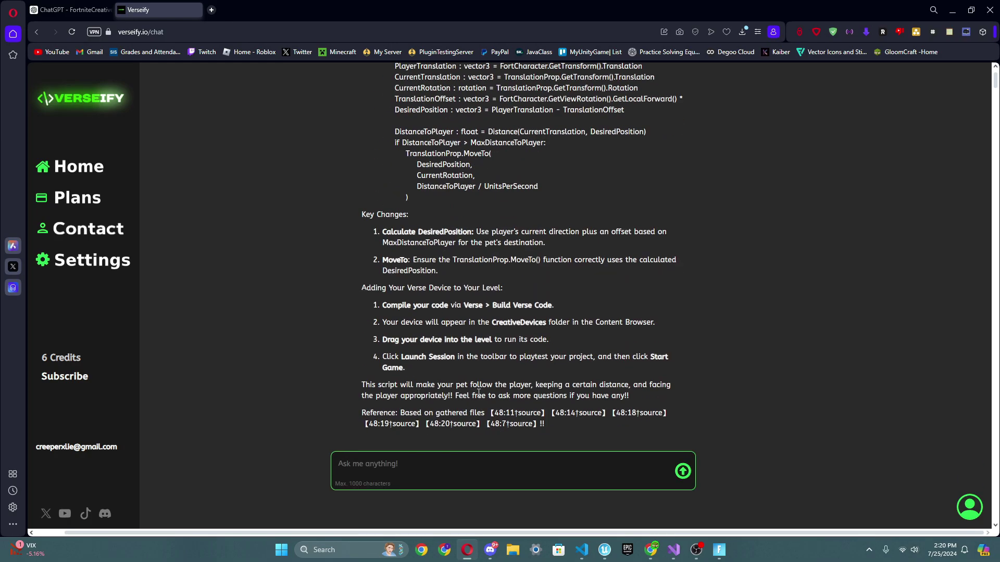
{"action": "scroll", "coordinate": [478, 394], "scroll_direction": "up", "scroll_amount": 10}
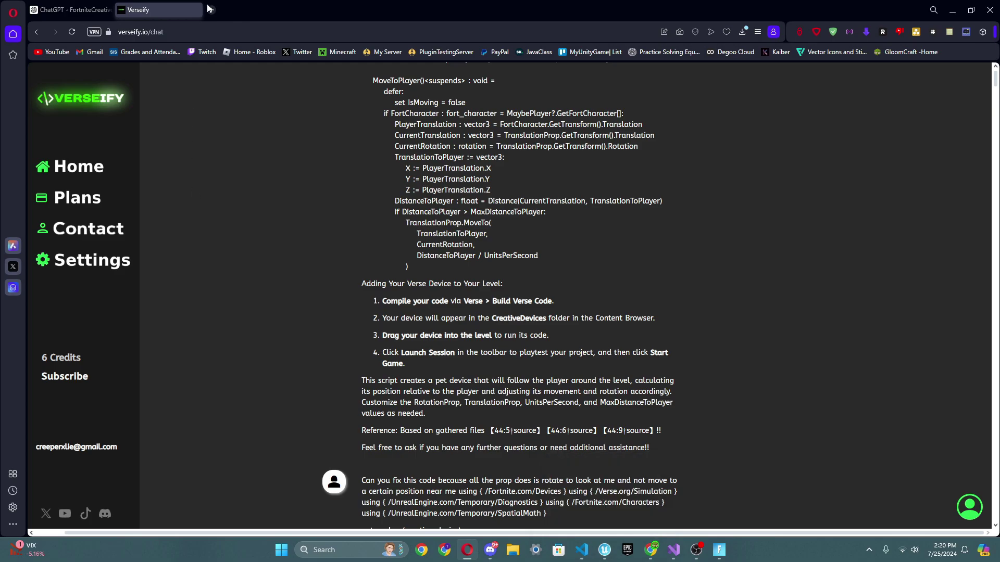
{"action": "left_click", "coordinate": [651, 550]}
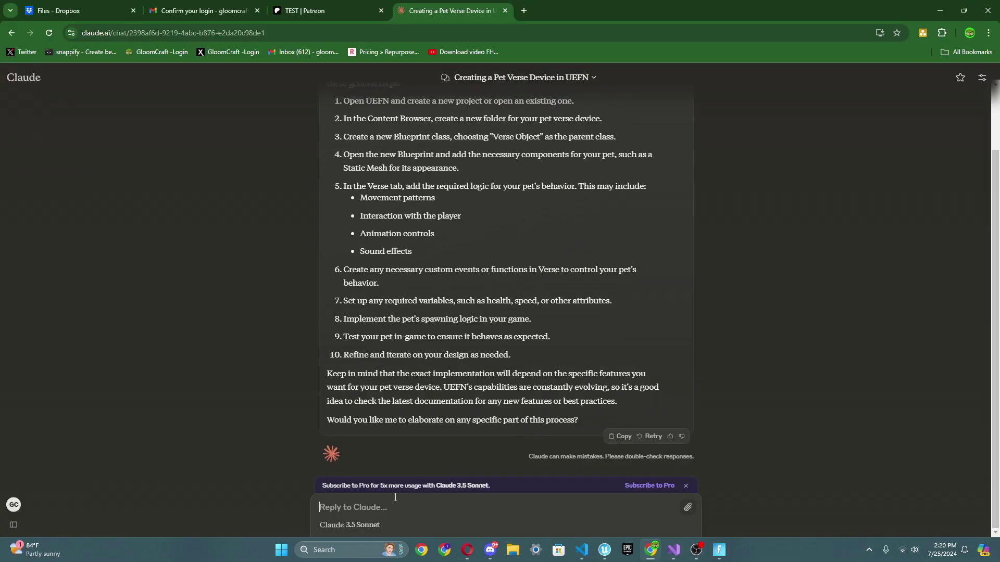
Ask Claude "can you make me the code for this" and read through the generated pet_device Verse code.
{"action": "type", "text": "can you make me "}
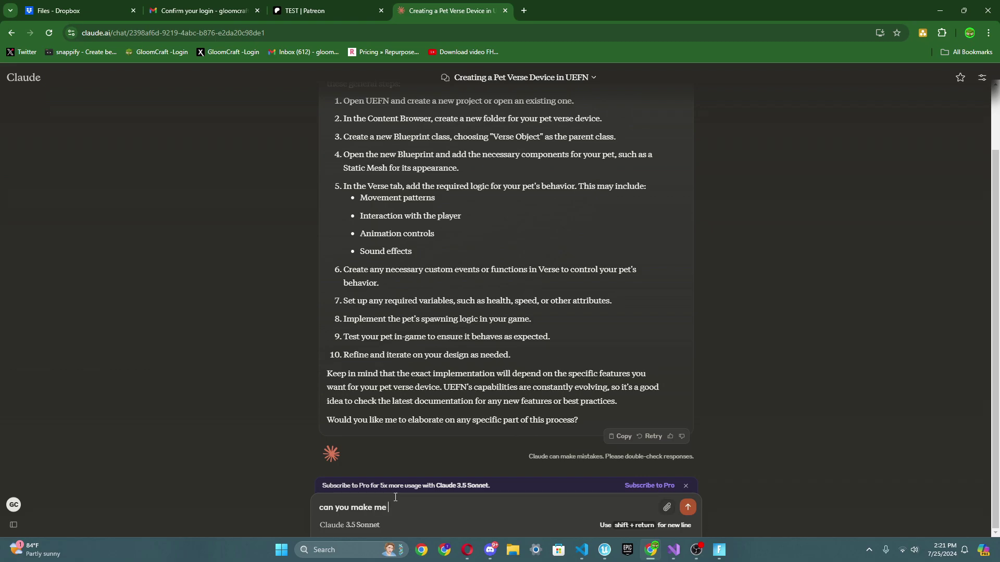
{"action": "type", "text": "the code"}
{"action": "type", "text": " for this"}
{"action": "key", "text": "Return"}
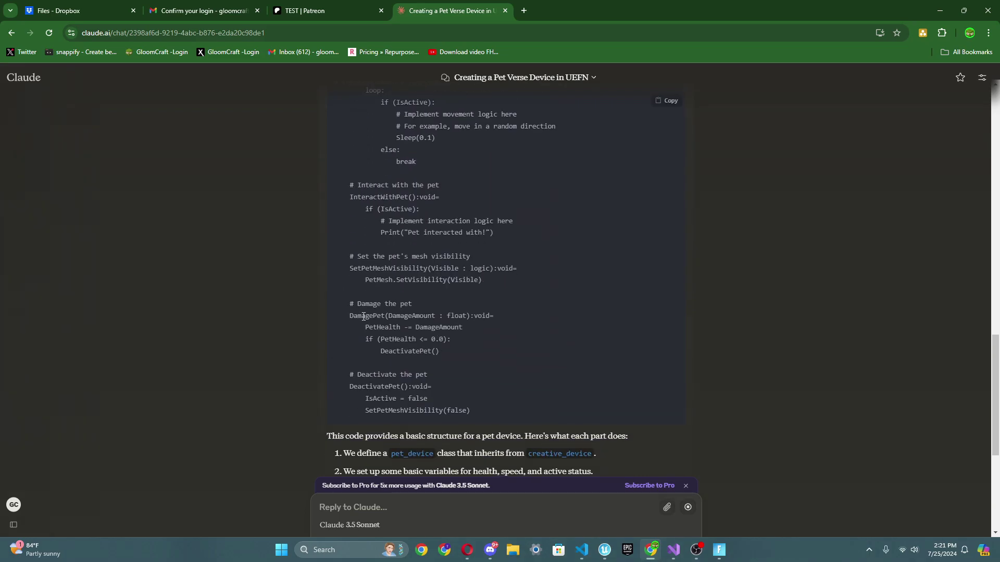
{"action": "scroll", "coordinate": [549, 236], "scroll_direction": "up", "scroll_amount": 4}
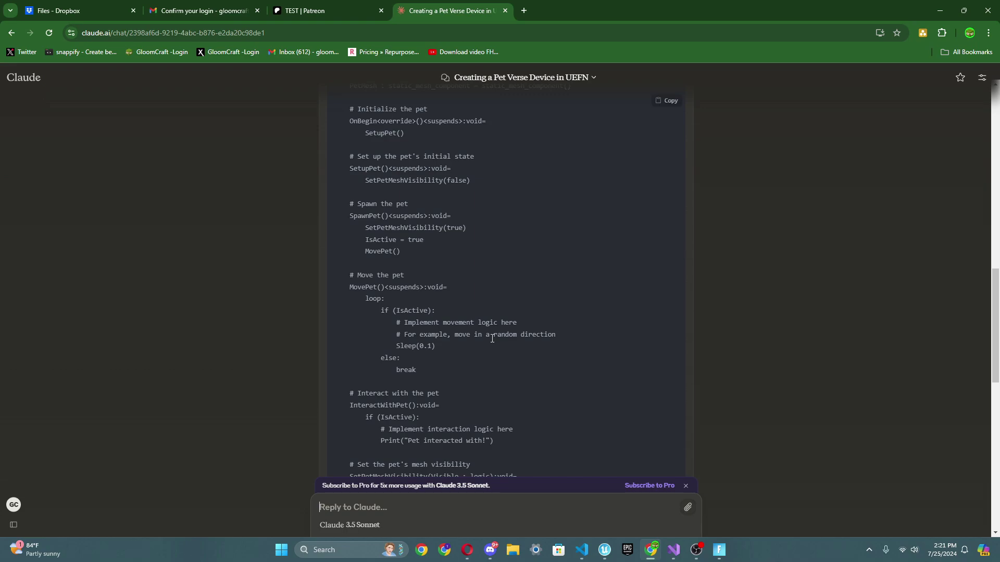
{"action": "scroll", "coordinate": [557, 266], "scroll_direction": "up", "scroll_amount": 3}
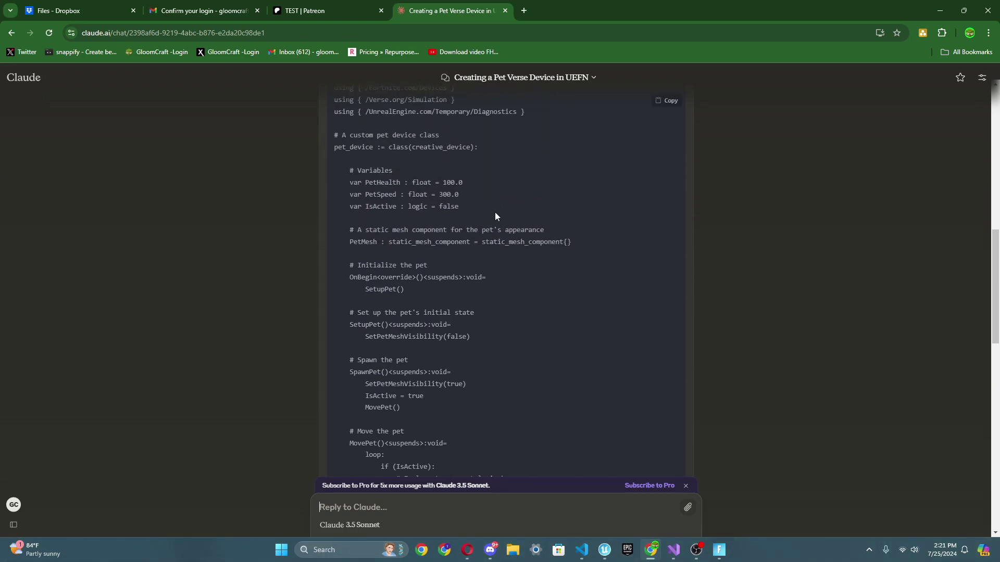
{"action": "scroll", "coordinate": [535, 355], "scroll_direction": "down", "scroll_amount": 3}
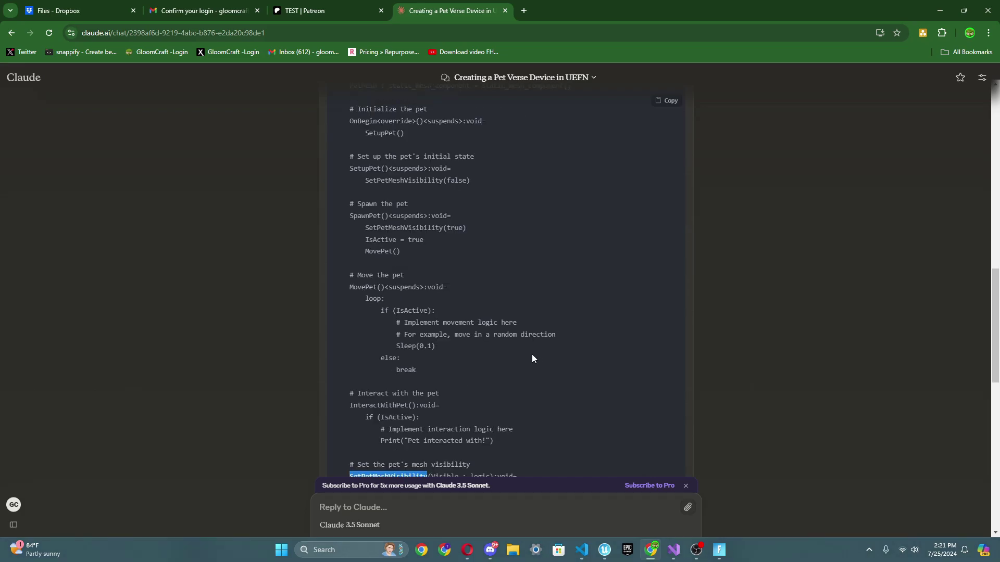
{"action": "scroll", "coordinate": [532, 359], "scroll_direction": "up", "scroll_amount": 5}
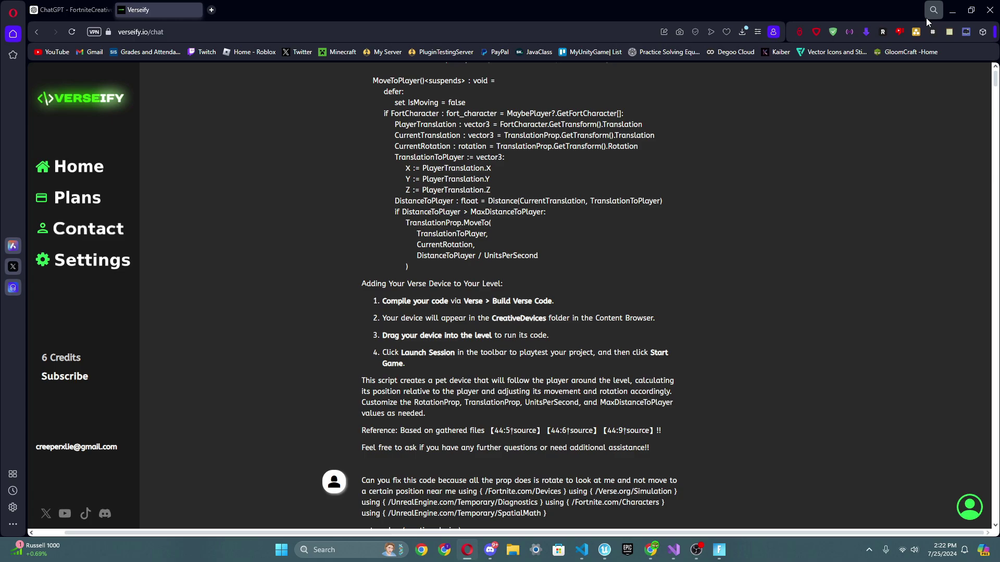
Skim the Verseify conversation, then switch to the UEFN editor and look over the floor areas in front of the AI signs.
{"action": "scroll", "coordinate": [687, 474], "scroll_direction": "down", "scroll_amount": 10}
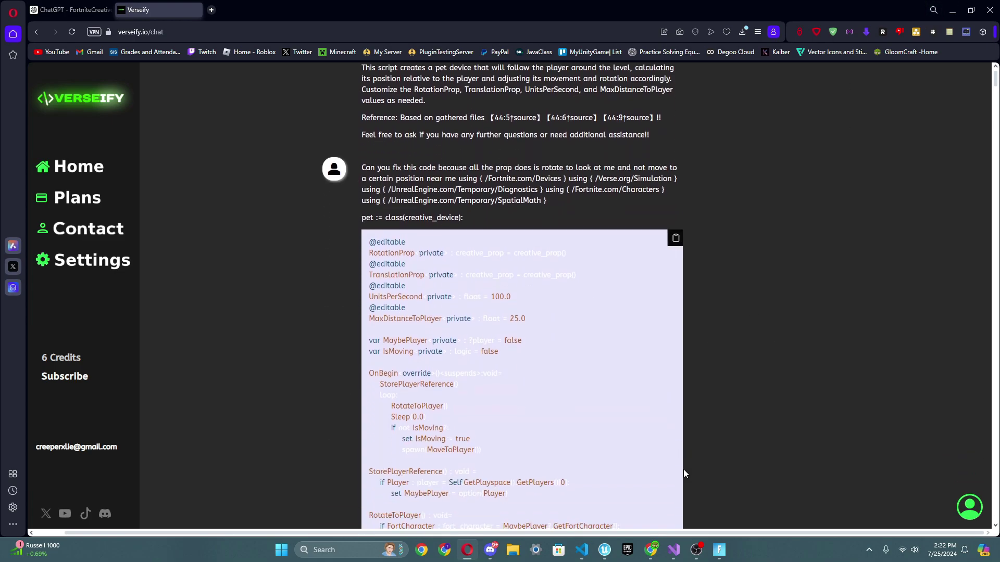
{"action": "left_click", "coordinate": [604, 550]}
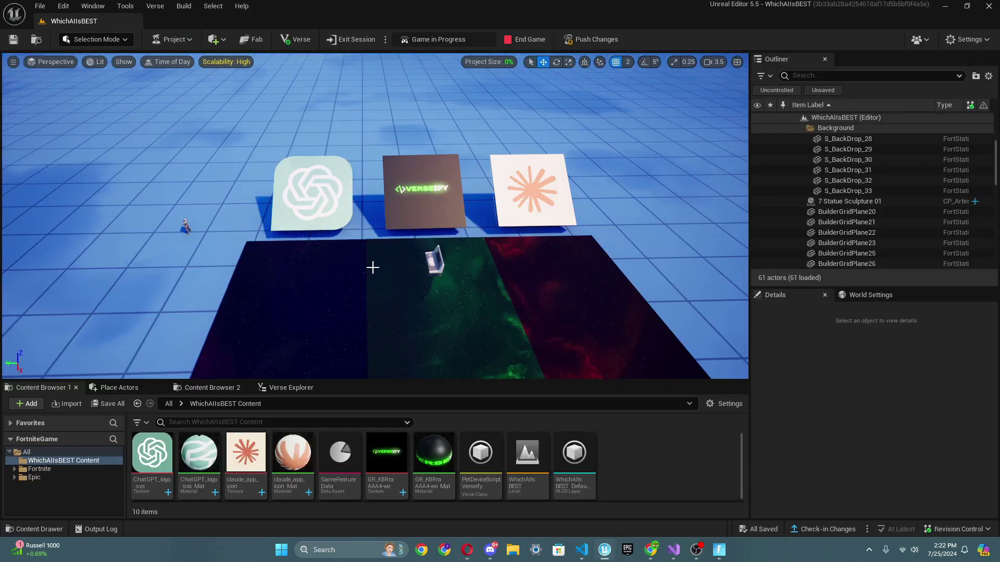
{"action": "right_click_drag", "start_coordinate": [404, 188], "coordinate": [404, 229]}
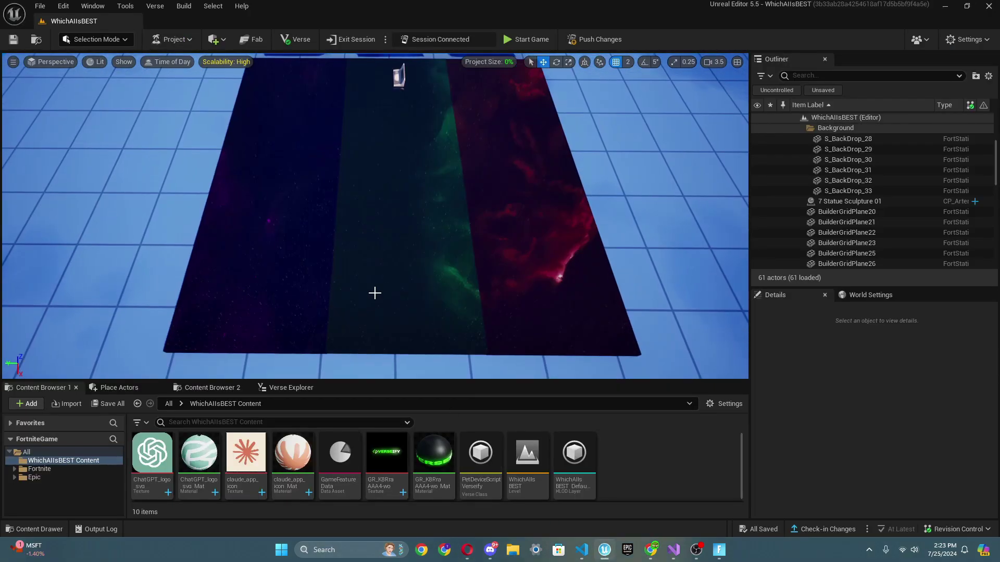
{"action": "right_click_drag", "start_coordinate": [375, 293], "coordinate": [323, 312]}
{"action": "right_click_drag", "start_coordinate": [284, 265], "coordinate": [283, 261]}
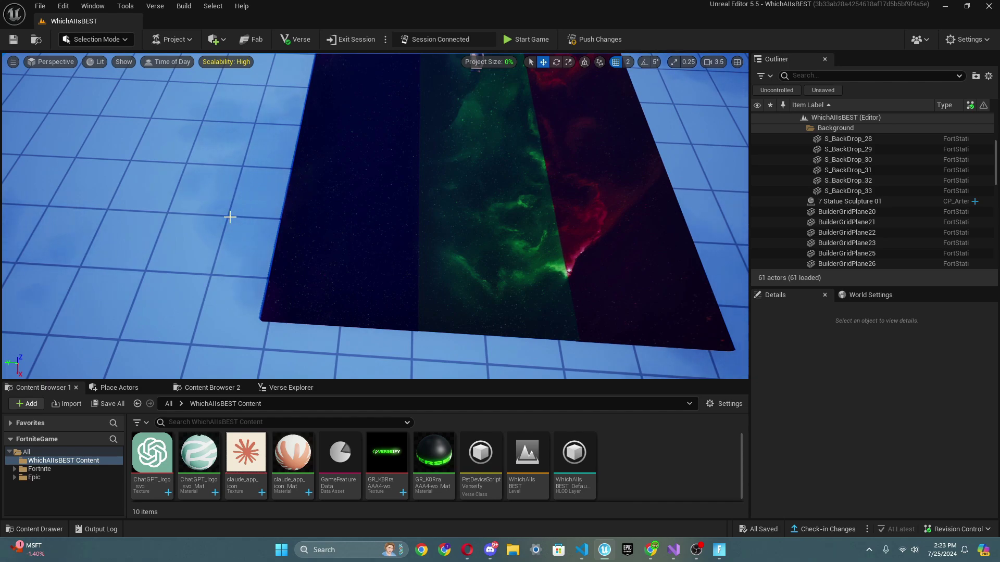
Switch to the FortniteCreative+GPT conversation and ask "Could you make me a verse device where when I click a button an explosion device explodes".
{"action": "left_click", "coordinate": [466, 550]}
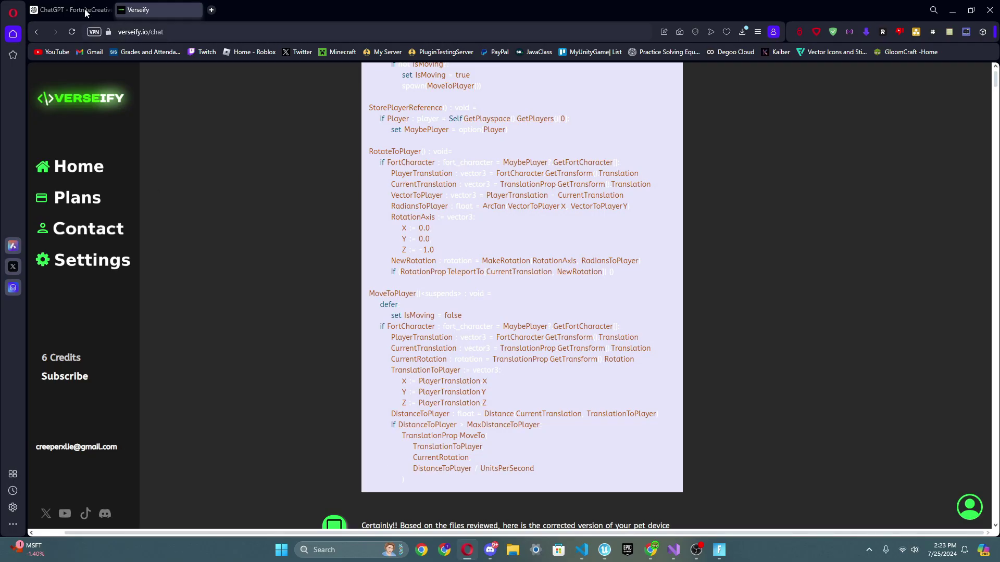
{"action": "left_click", "coordinate": [72, 7]}
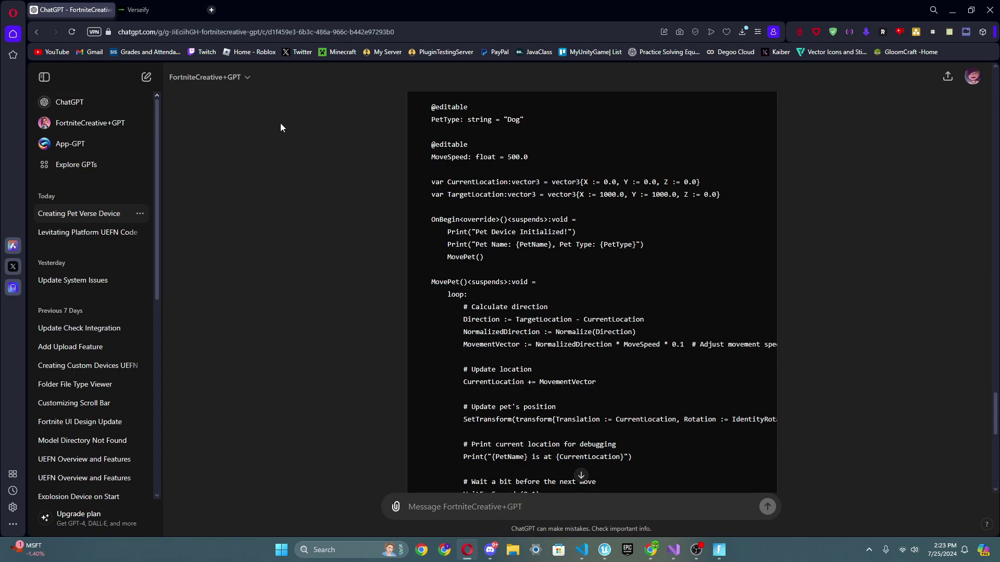
{"action": "left_click", "coordinate": [582, 475]}
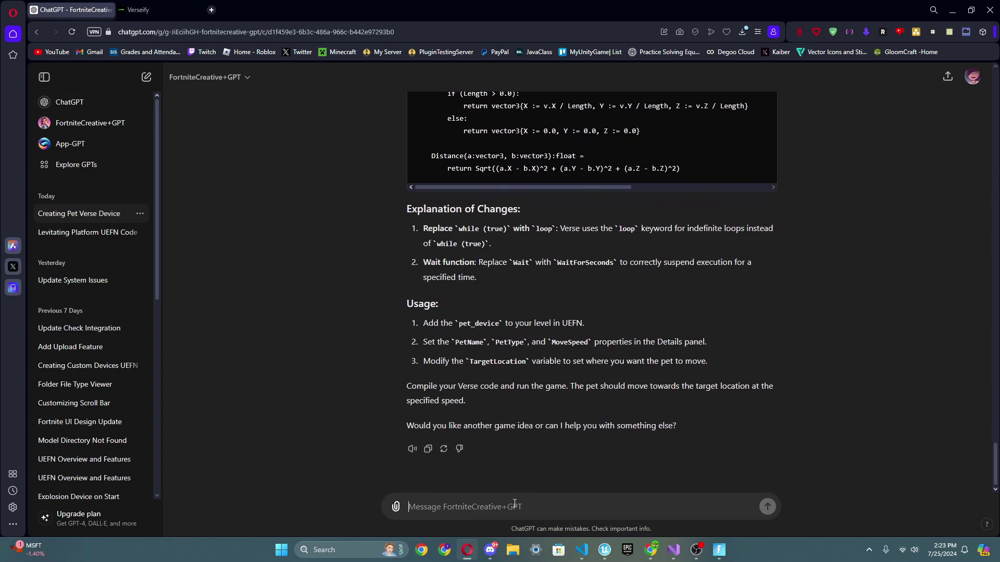
{"action": "type", "text": "Coi"}
{"action": "key", "text": "BackSpace"}
{"action": "type", "text": "uld you make me "}
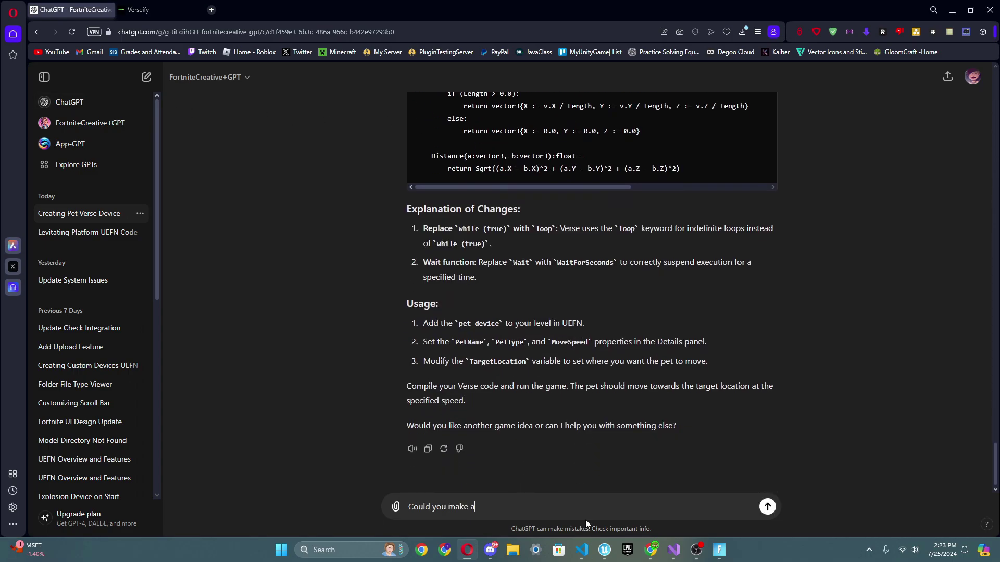
{"action": "type", "text": "a device"}
{"action": "key", "text": "BackSpace"}
{"action": "key", "text": "BackSpace"}
{"action": "key", "text": "BackSpace"}
{"action": "key", "text": "BackSpace"}
{"action": "key", "text": "BackSpace"}
{"action": "key", "text": "BackSpace"}
{"action": "type", "text": "verse device where when I click "}
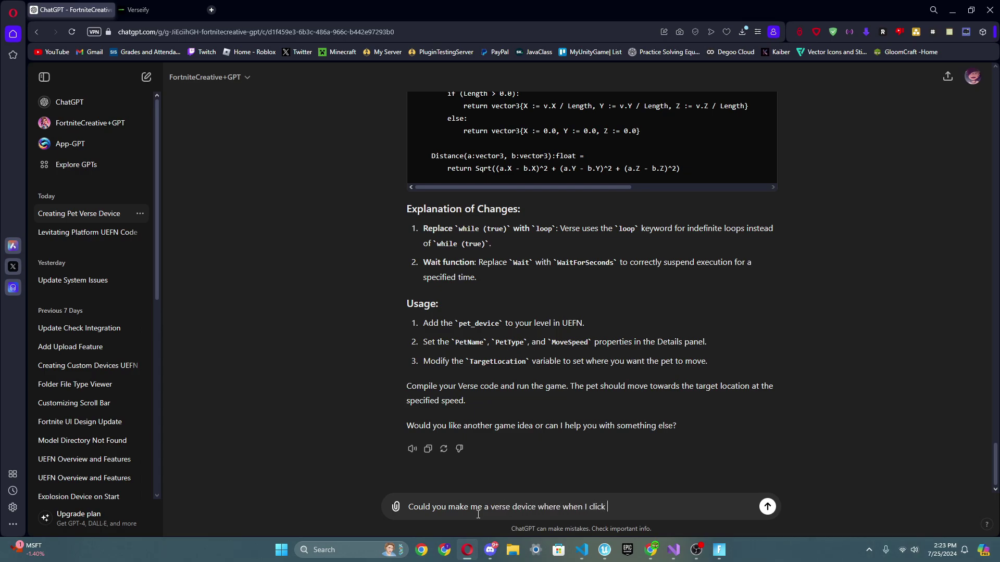
{"action": "type", "text": "a button an explosion device d"}
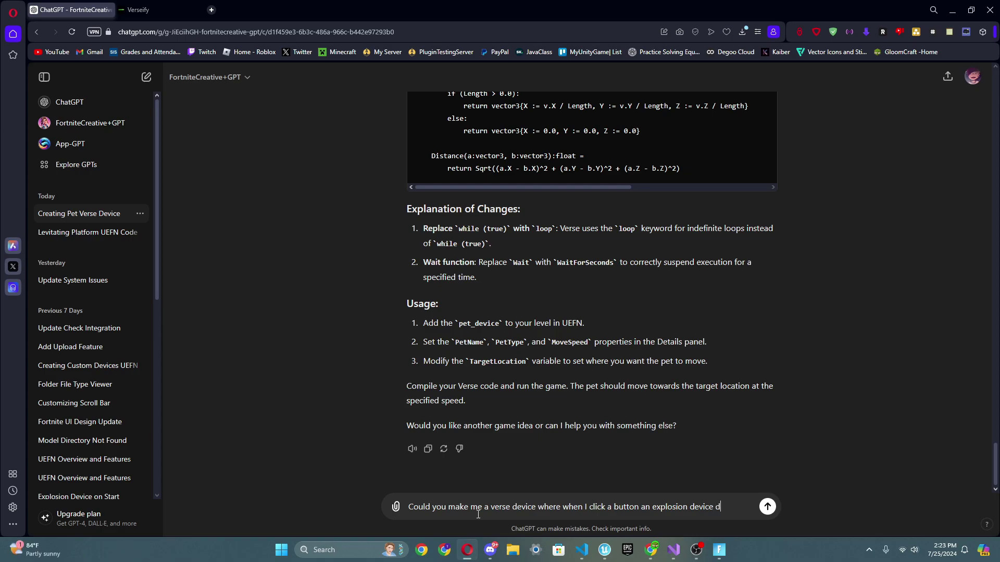
{"action": "key", "text": "BackSpace"}
{"action": "type", "text": "explodes"}
{"action": "key", "text": "Return"}
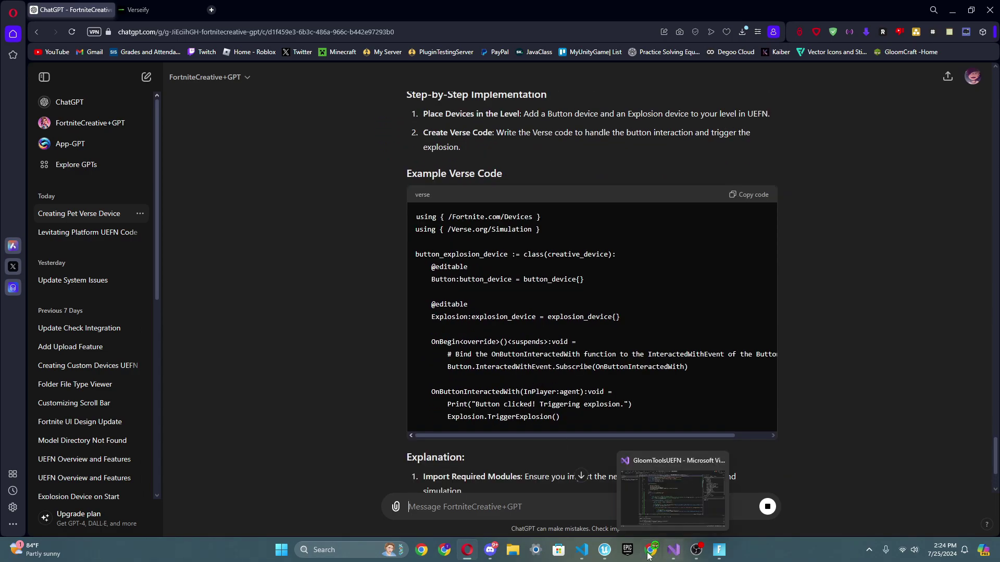
Search Fortnite.digest.verse in VS Code for "explosion" and examine the explosive_device's Explode function, then leave VS Code.
{"action": "left_click", "coordinate": [582, 550]}
{"action": "left_click", "coordinate": [73, 191]}
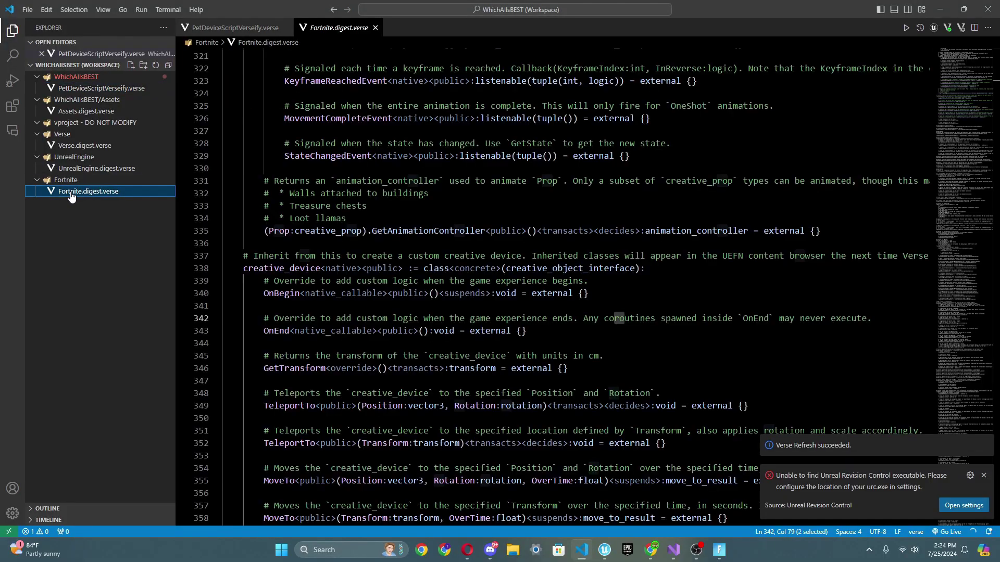
{"action": "left_click", "coordinate": [350, 273]}
{"action": "key", "text": "ctrl+f"}
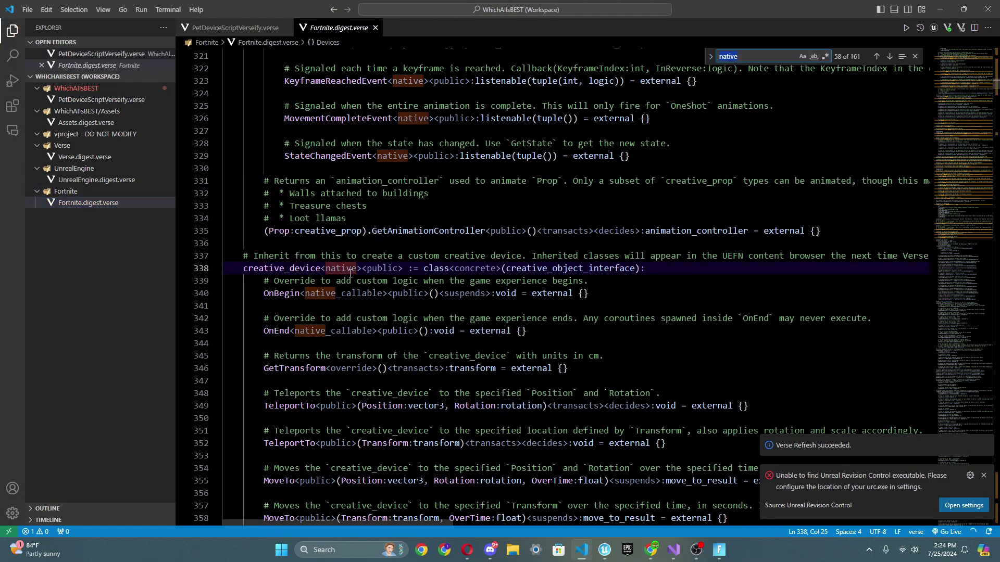
{"action": "type", "text": "explosion"}
{"action": "scroll", "coordinate": [313, 364], "scroll_direction": "down", "scroll_amount": 1}
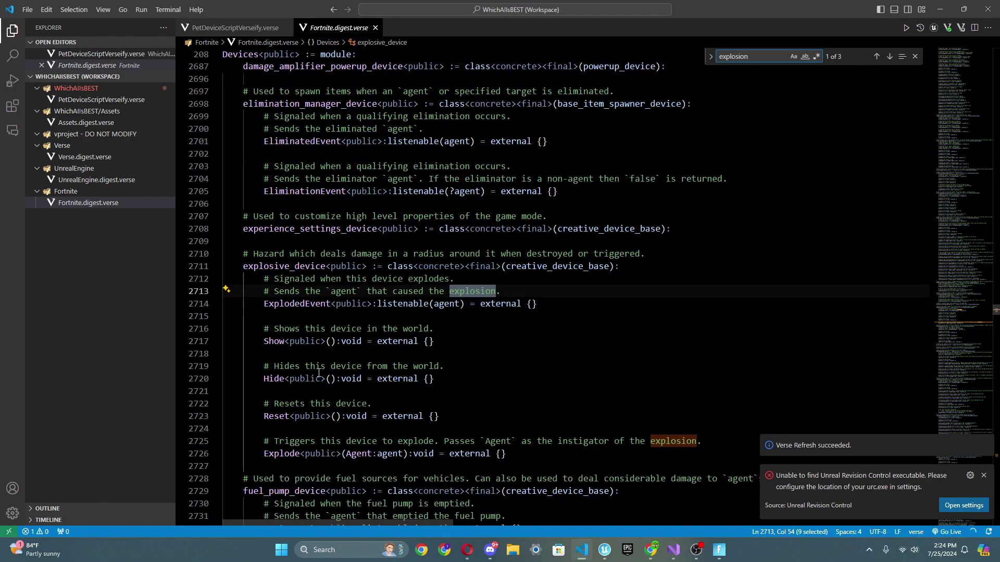
{"action": "double_click", "coordinate": [283, 454]}
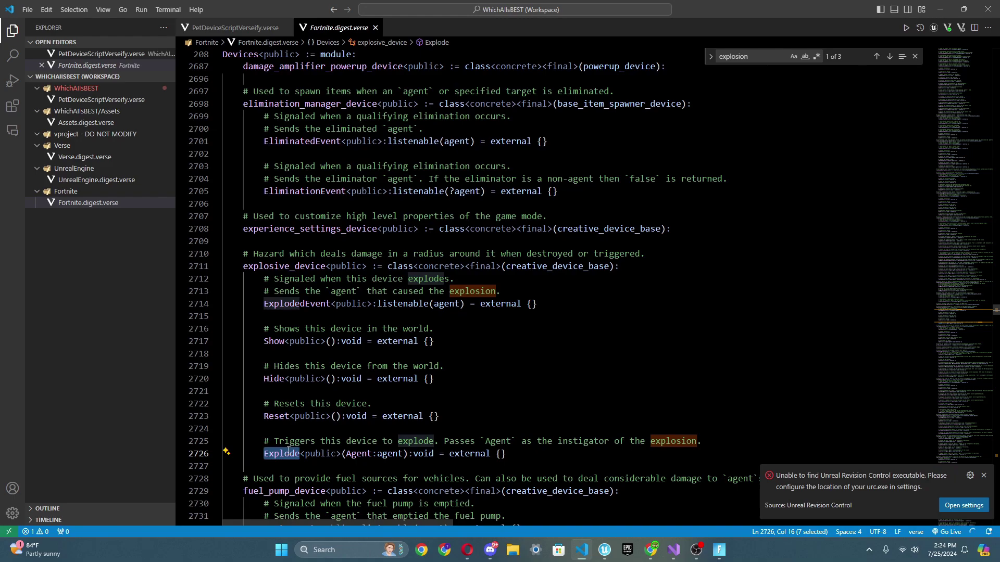
{"action": "left_click", "coordinate": [940, 9]}
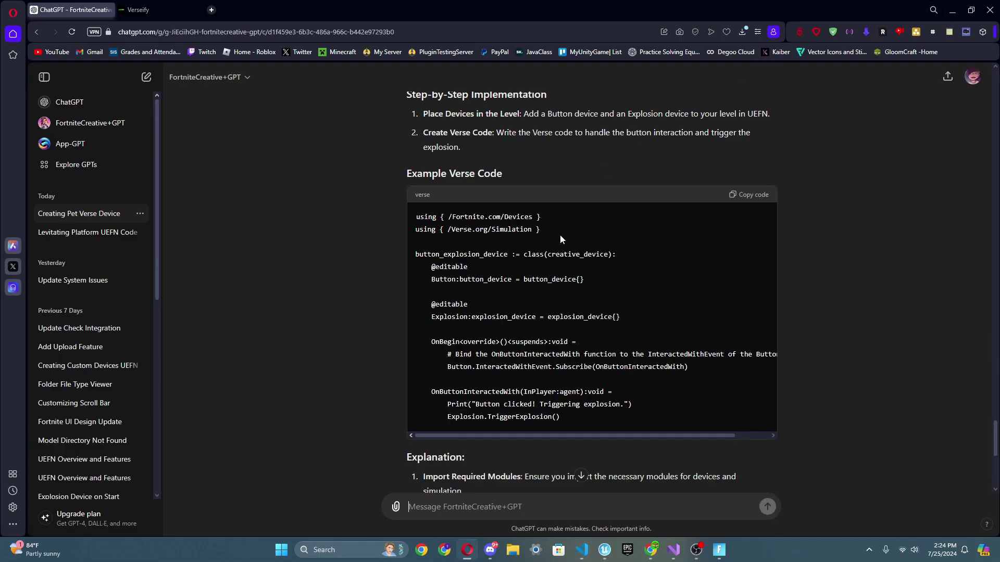
Check FortniteCreative+GPT's example button_explosion_device code, including the InPlayer parameter of OnButtonInteractedWith.
{"action": "scroll", "coordinate": [549, 360], "scroll_direction": "up", "scroll_amount": 3}
{"action": "scroll", "coordinate": [550, 365], "scroll_direction": "down", "scroll_amount": 4}
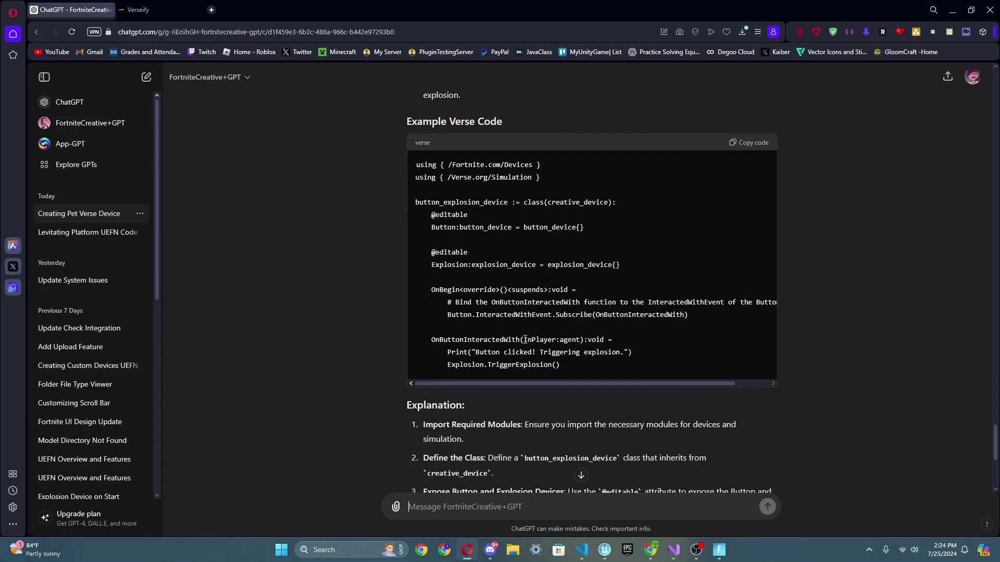
{"action": "left_click_drag", "start_coordinate": [523, 340], "coordinate": [556, 342]}
{"action": "left_click", "coordinate": [557, 344]}
{"action": "scroll", "coordinate": [653, 272], "scroll_direction": "down", "scroll_amount": 2}
{"action": "scroll", "coordinate": [648, 279], "scroll_direction": "up", "scroll_amount": 10}
Copy the explosion device prompt from FortniteCreative+GPT, send it to Verseify, and check the TriggerExplosion function in its reply.
{"action": "triple_click", "coordinate": [583, 359]}
{"action": "key", "text": "ctrl+c"}
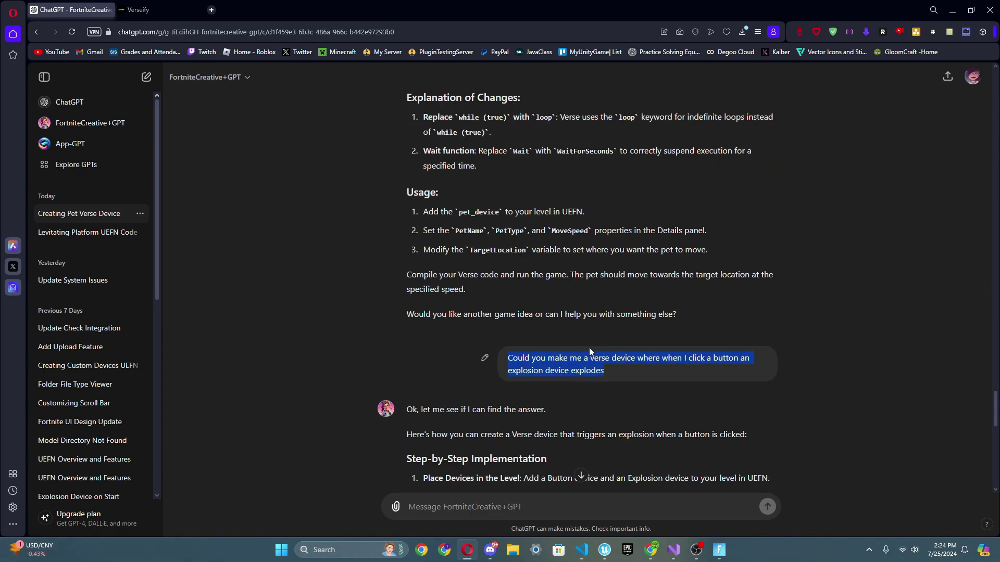
{"action": "scroll", "coordinate": [599, 328], "scroll_direction": "down", "scroll_amount": 1}
{"action": "left_click", "coordinate": [151, 9]}
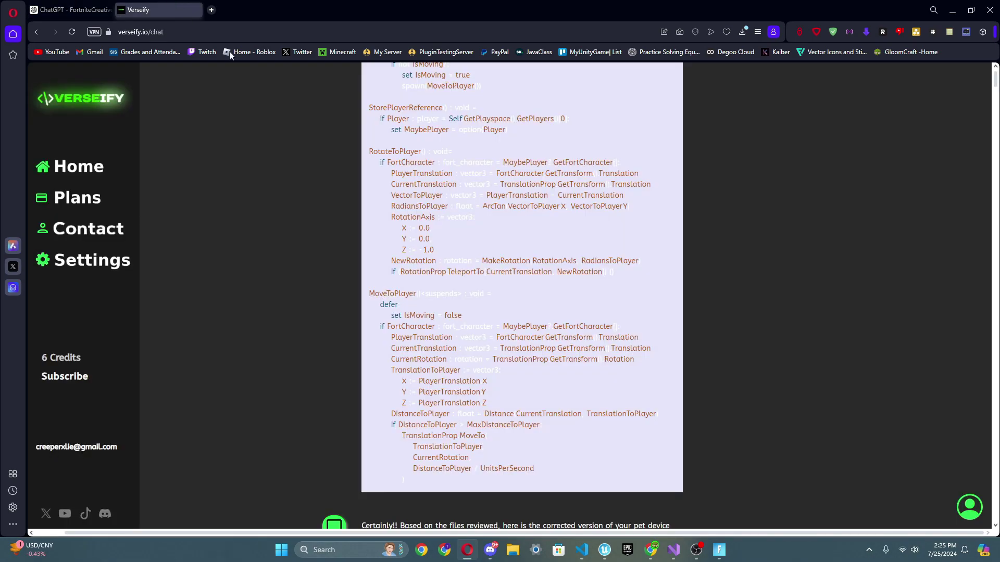
{"action": "scroll", "coordinate": [362, 335], "scroll_direction": "down", "scroll_amount": 15}
{"action": "left_click", "coordinate": [404, 328]}
{"action": "key", "text": "ctrl+v"}
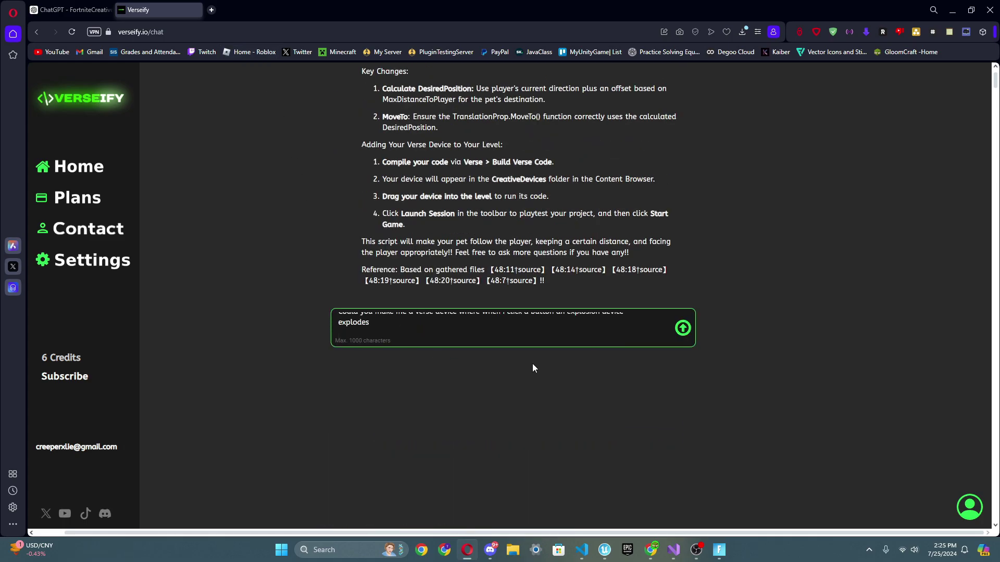
{"action": "left_click", "coordinate": [681, 328]}
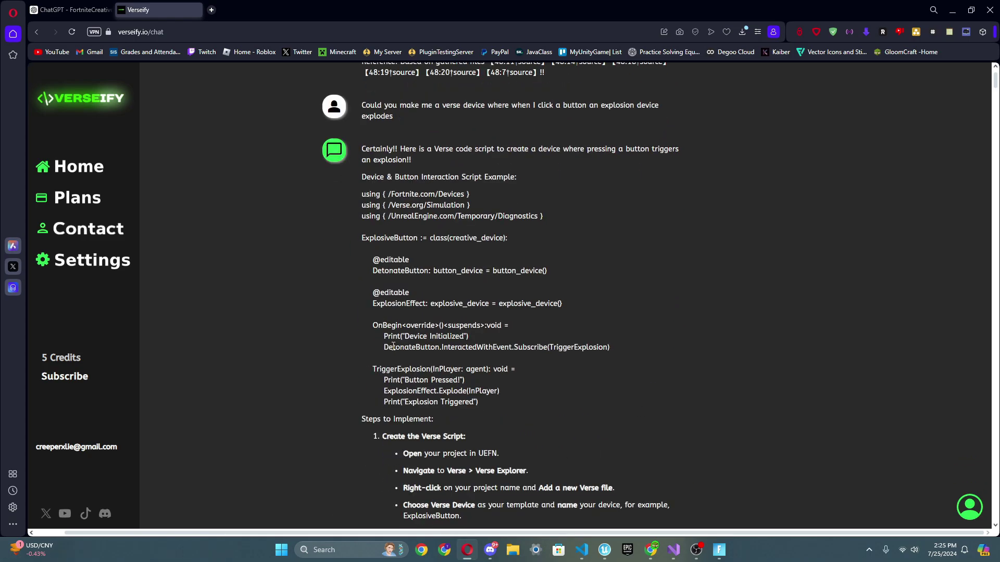
{"action": "double_click", "coordinate": [447, 369]}
Switch to the Claude conversation, send the same explosion device prompt, and leave the browser once the code is generated.
{"action": "left_click", "coordinate": [651, 550]}
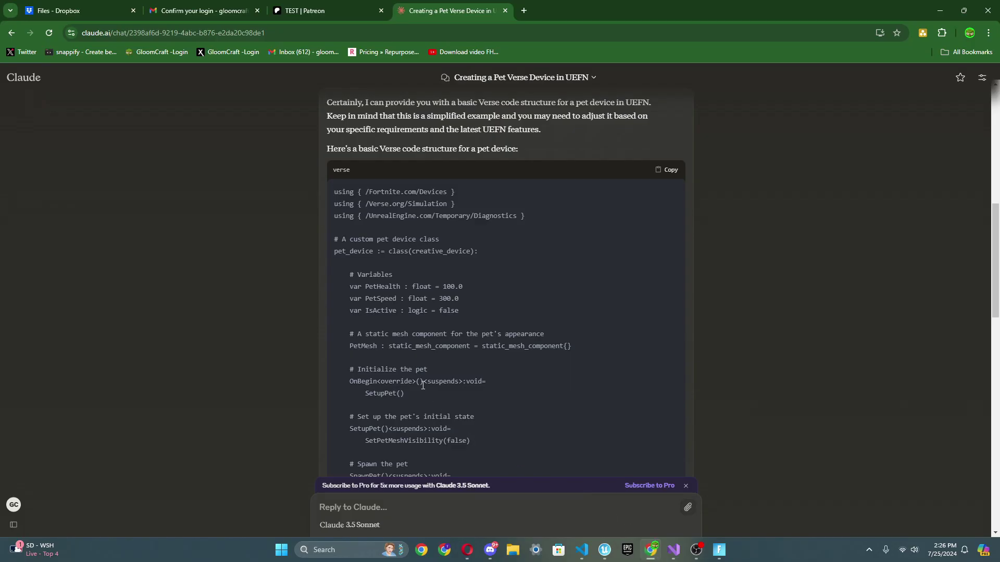
{"action": "scroll", "coordinate": [420, 382], "scroll_direction": "down", "scroll_amount": 15}
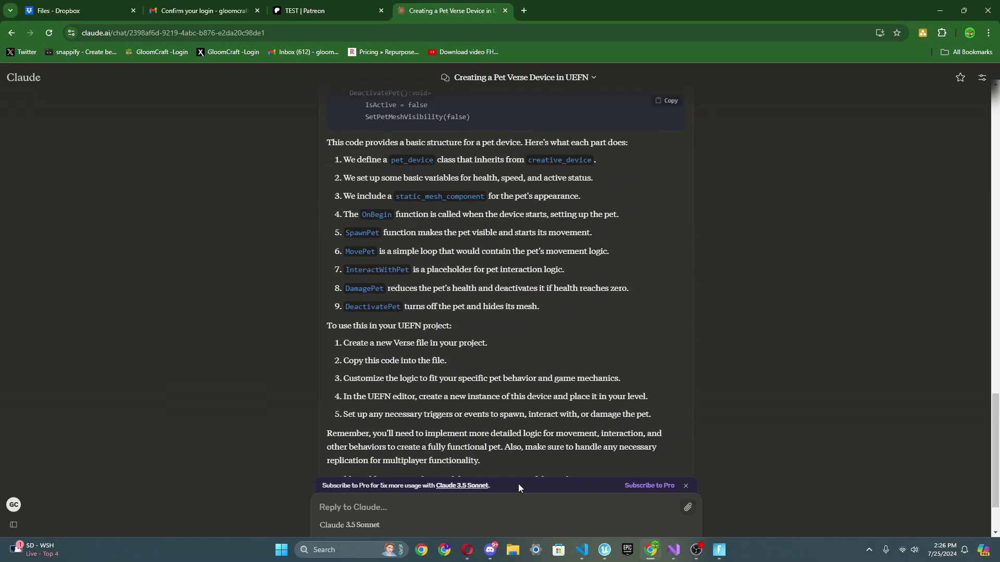
{"action": "left_click", "coordinate": [647, 518]}
{"action": "key", "text": "ctrl+v"}
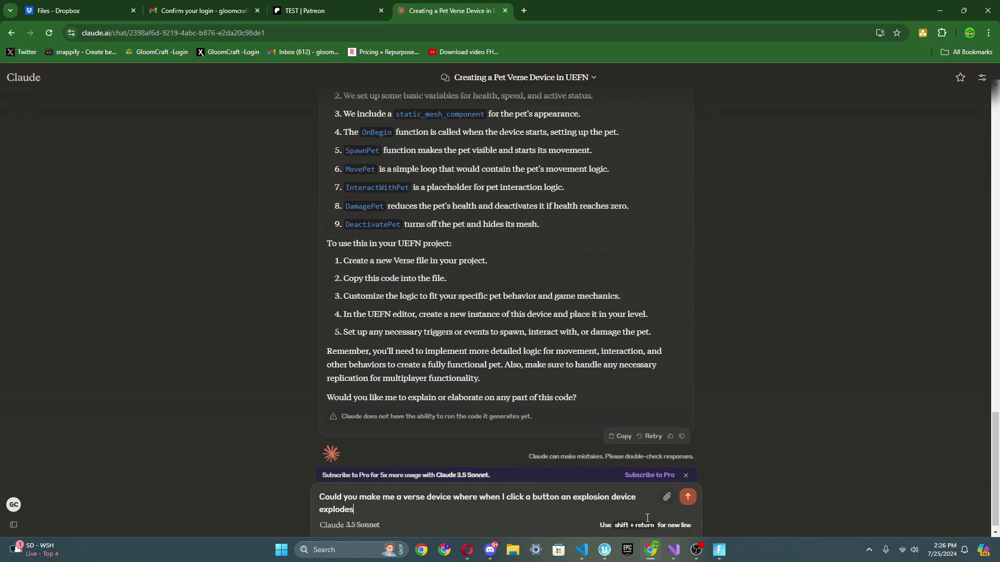
{"action": "left_click", "coordinate": [688, 497]}
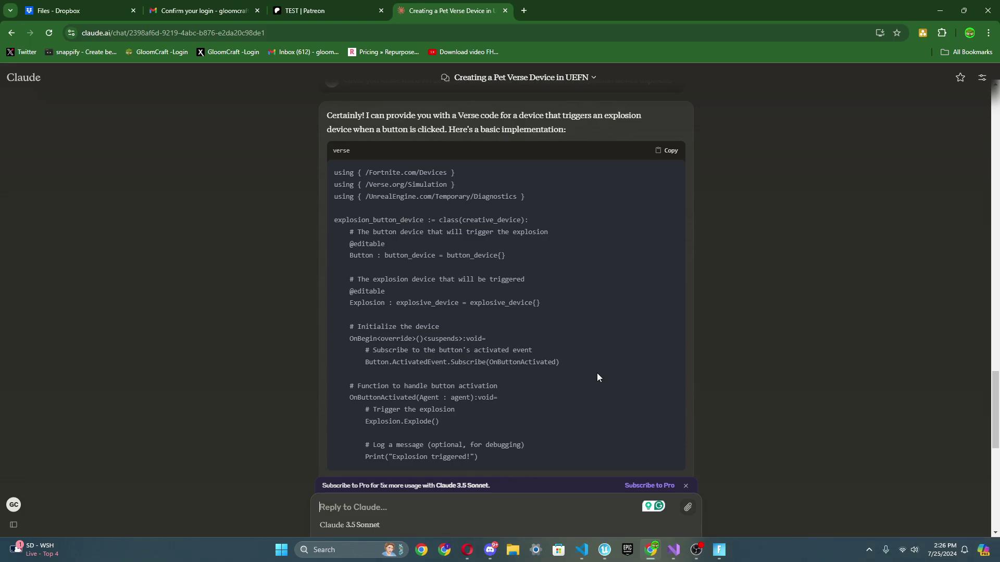
{"action": "left_click", "coordinate": [940, 11]}
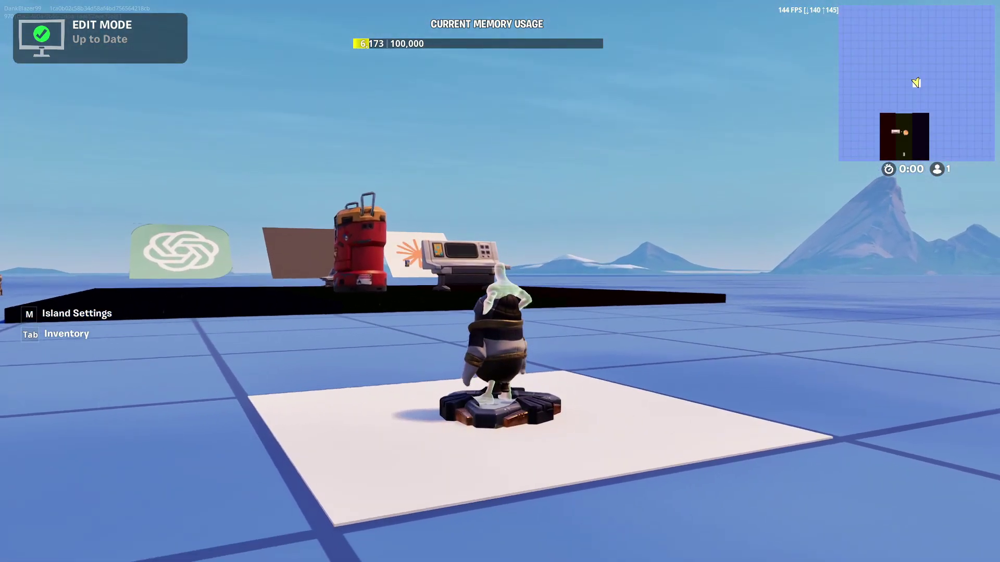
Start the game in Fortnite and run the character from the white spawn pad to the button beside the red explosive barrel.
{"action": "key", "text": "Escape"}
{"action": "key", "text": "super"}
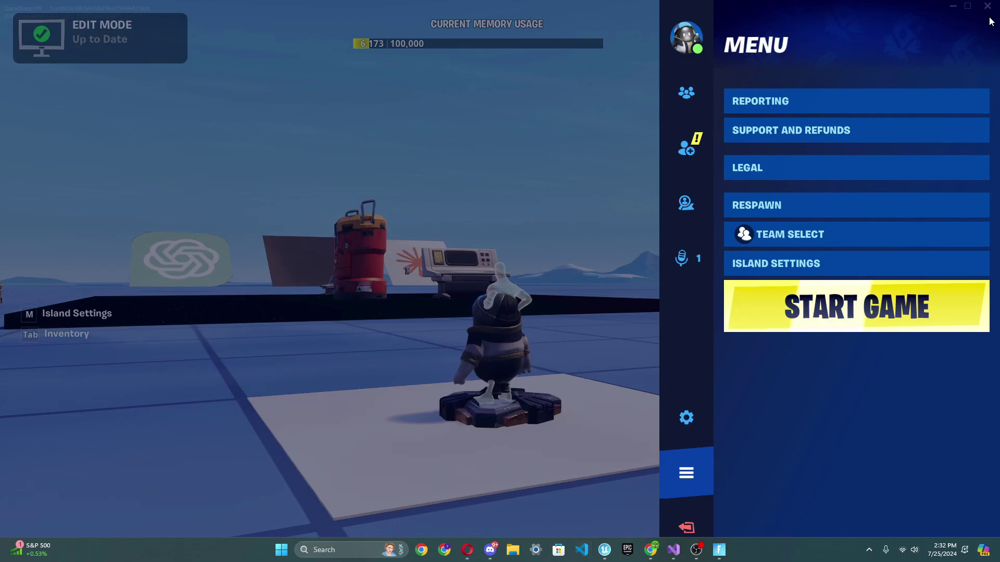
{"action": "key", "text": "Escape"}
{"action": "key", "text": "Escape"}
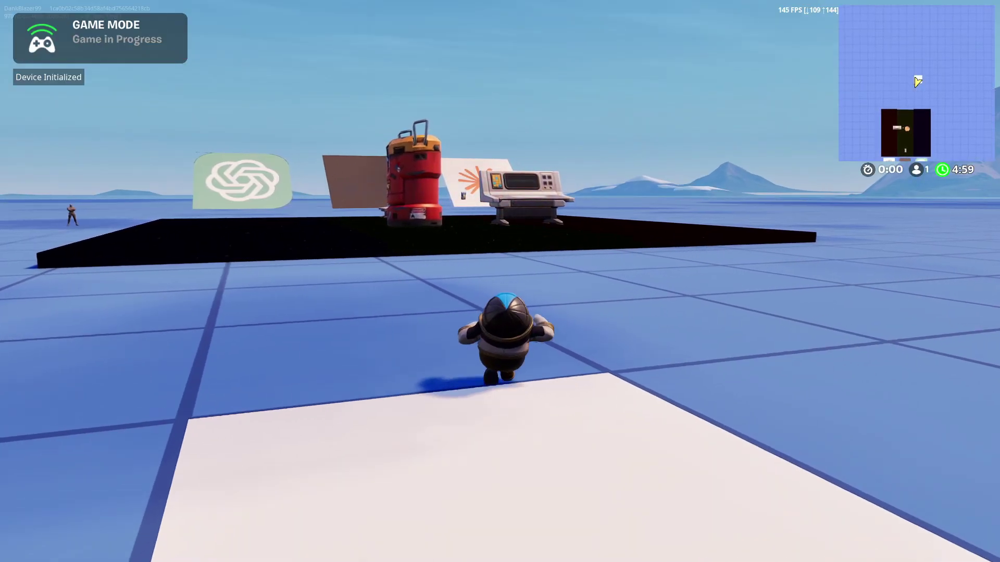
{"action": "key", "text": "w"}
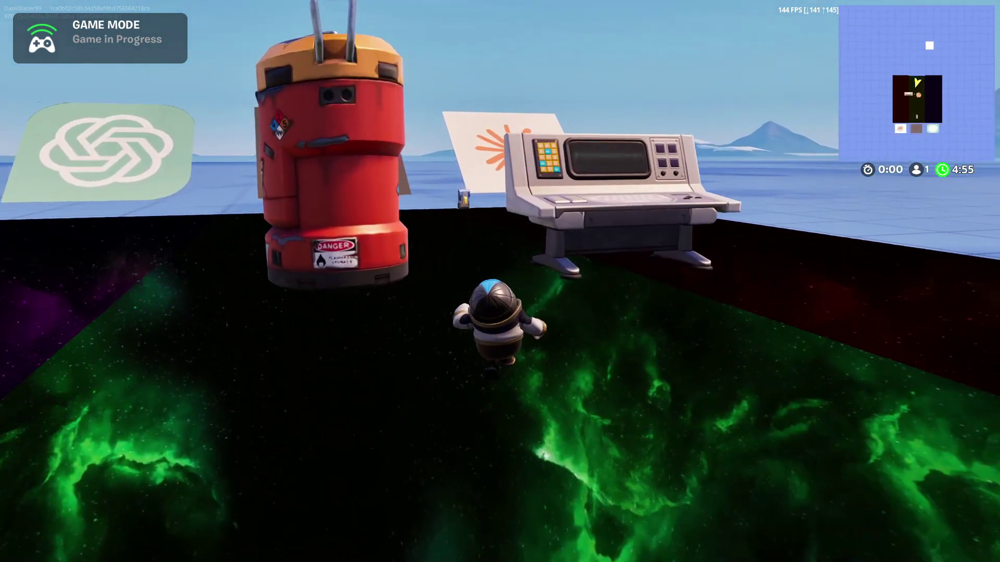
{"action": "key", "text": "w"}
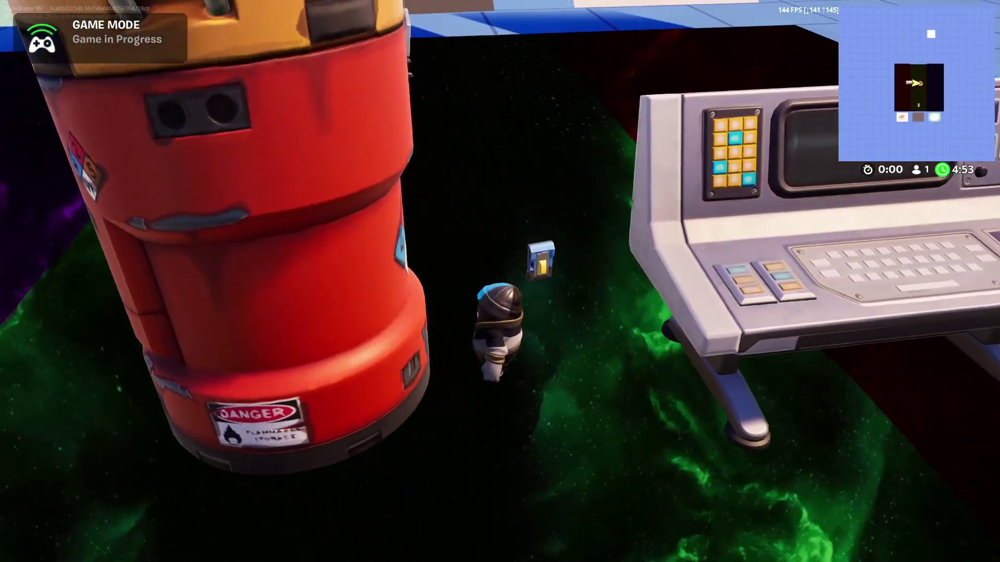
Interact with the button beside the red barrel to trigger the explosion, run back to it from the red floor area, and interact again.
{"action": "key", "text": "e"}
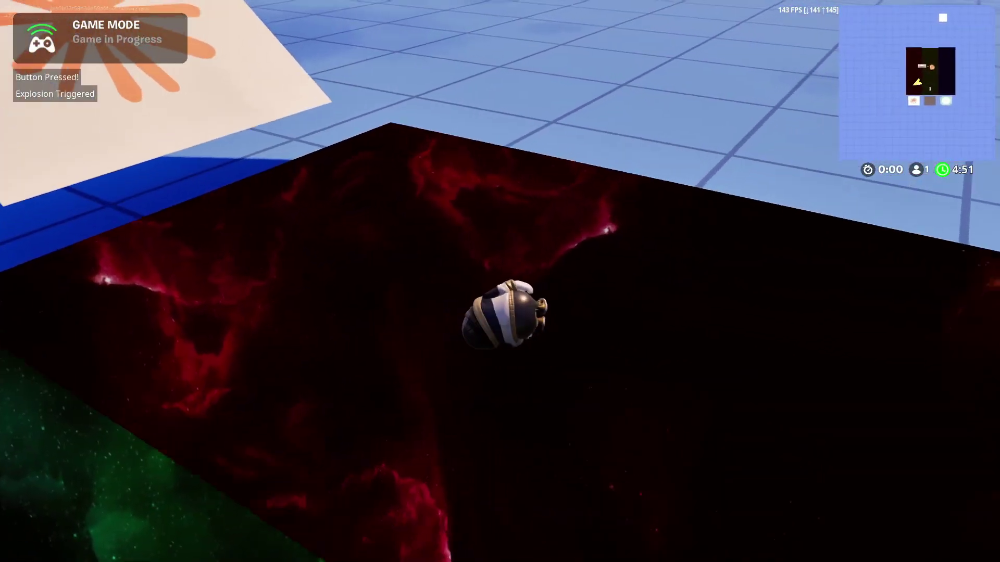
{"action": "key", "text": "w"}
{"action": "key", "text": "w"}
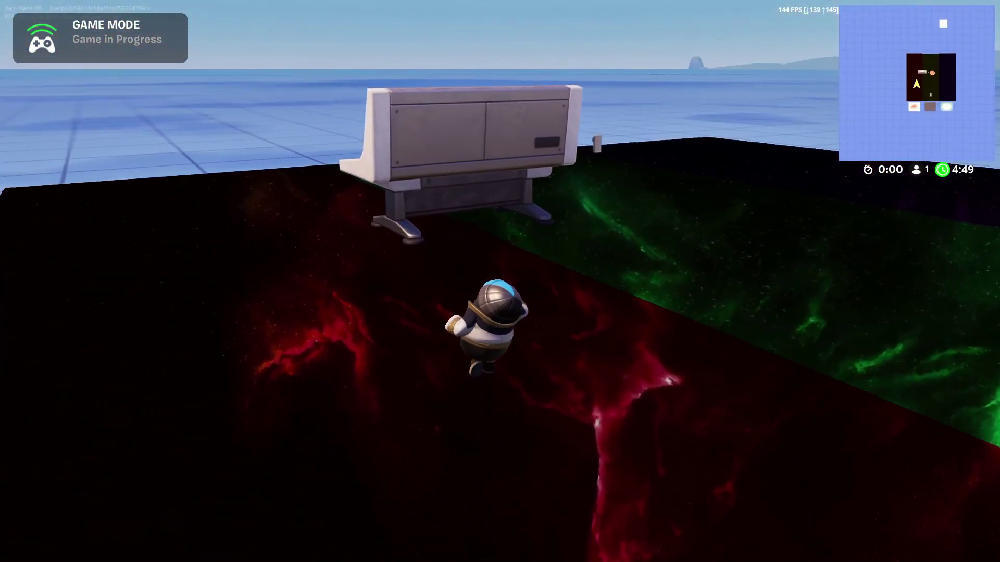
{"action": "key", "text": "space"}
{"action": "key", "text": "e"}
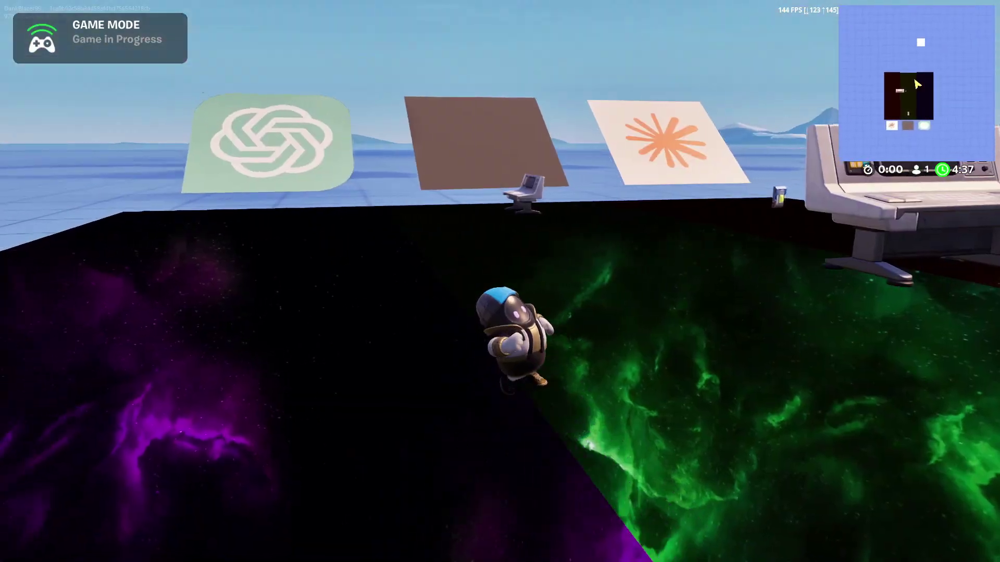
Move the character away from the button and off the dark platform onto the blue grid floor near the white spawn pad.
{"action": "key", "text": "s"}
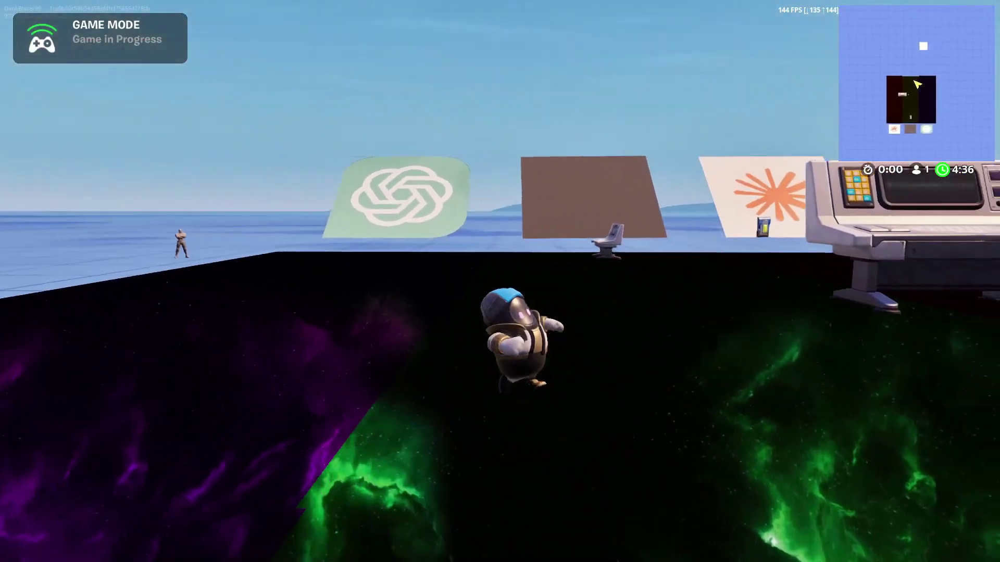
{"action": "key", "text": "s"}
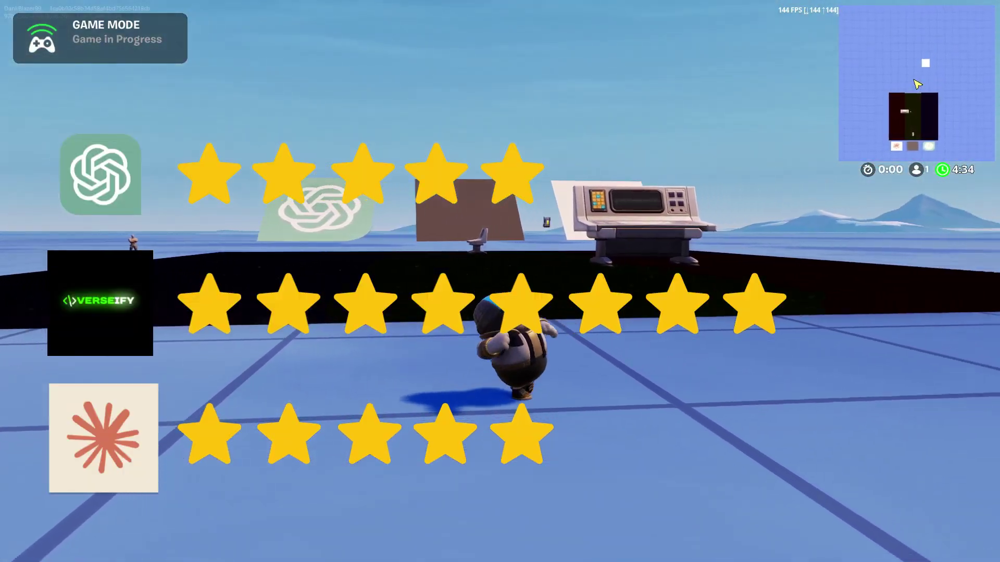
{"action": "key", "text": "w"}
{"action": "key", "text": "s"}
{"action": "key", "text": "s"}
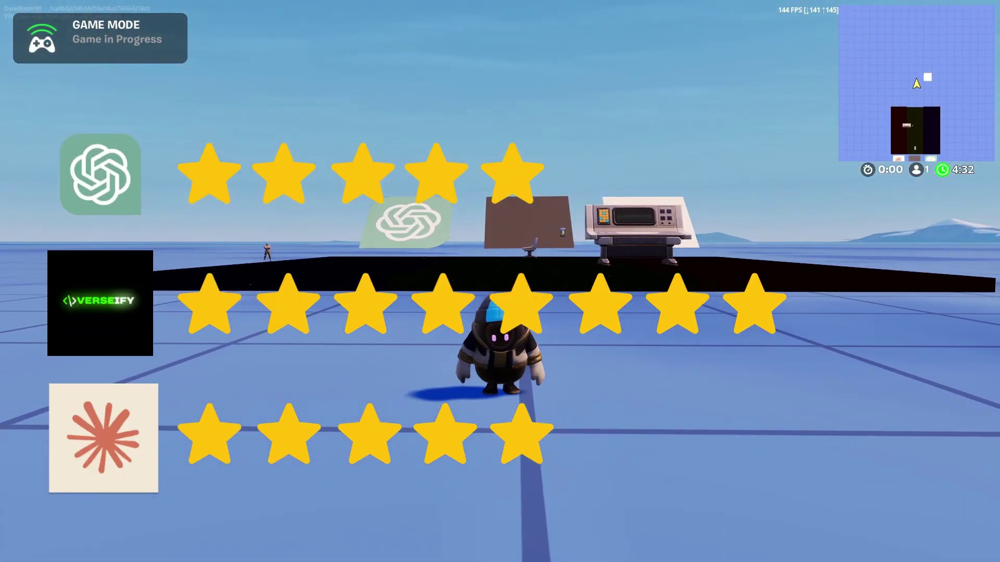